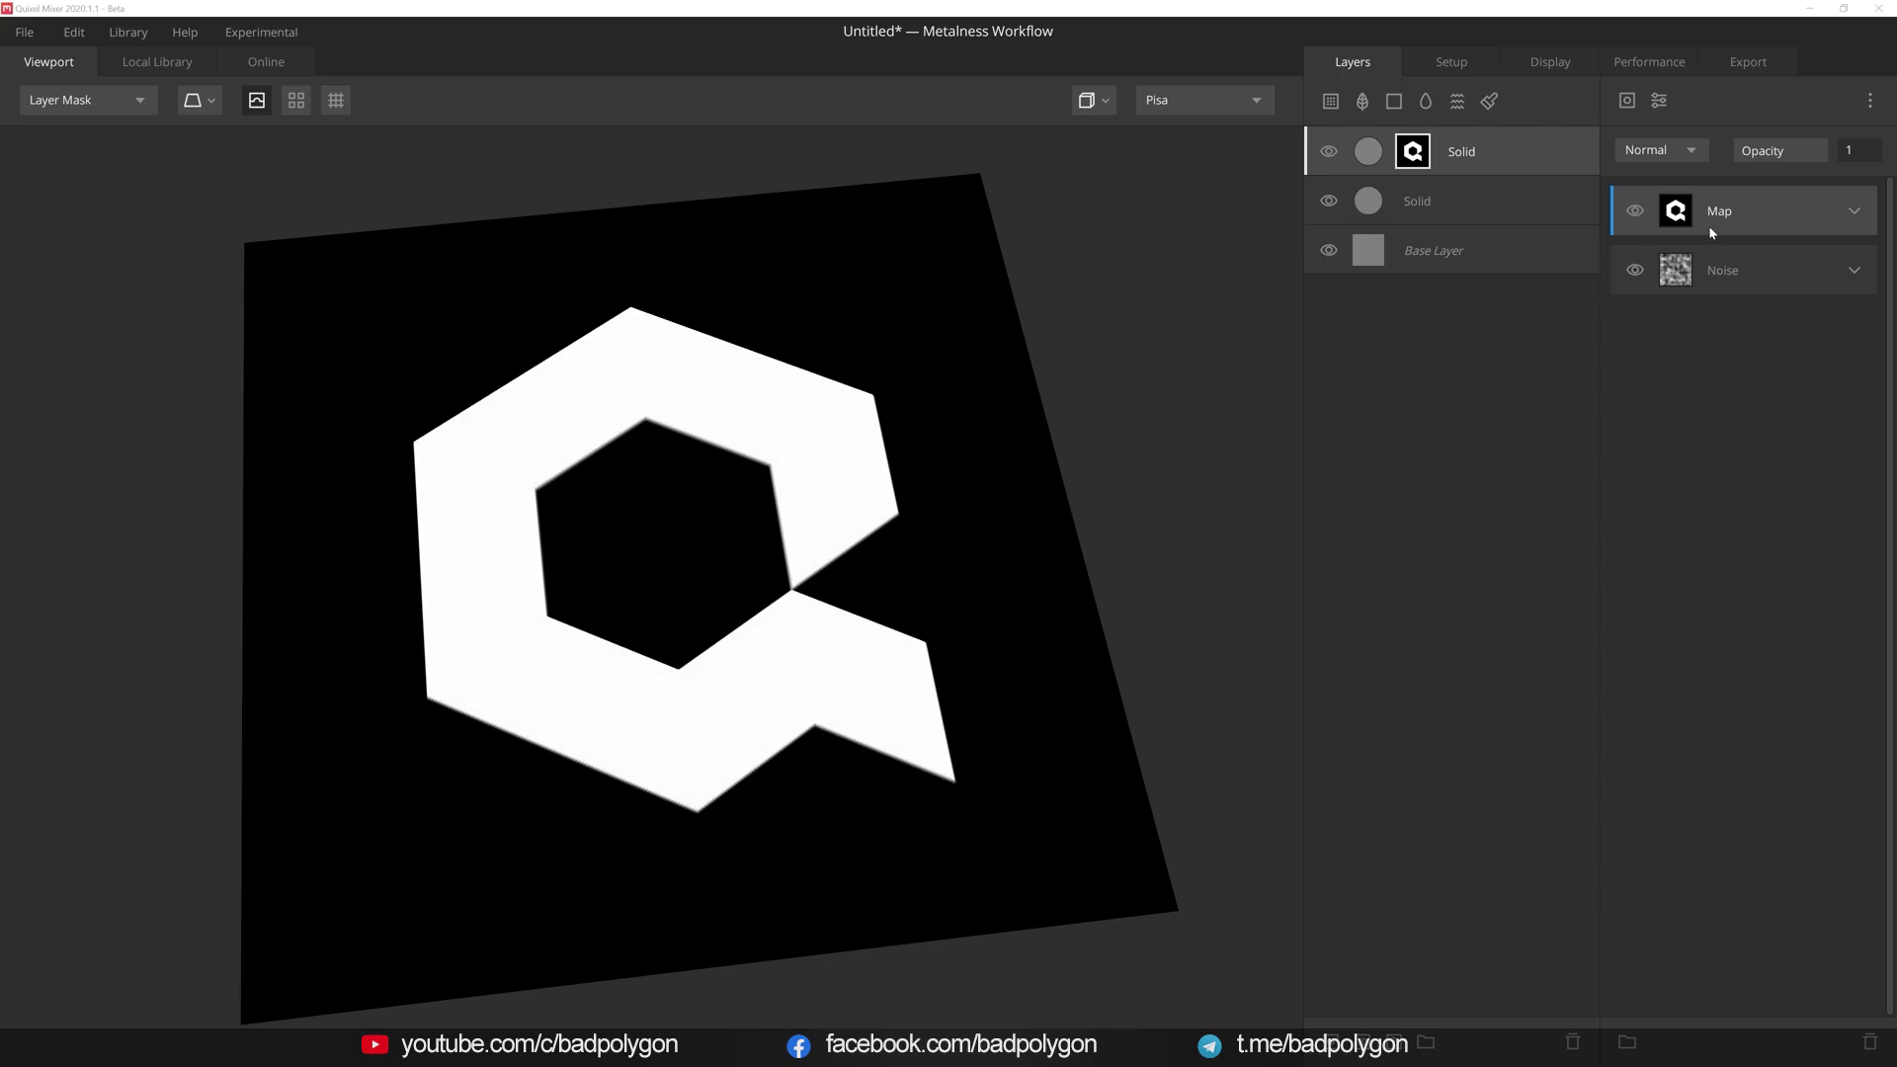
- Bring up the Solid layer's mask modifier menu, listing Brightness / Contrast through Scatter and Projection
left_click(1660, 101)
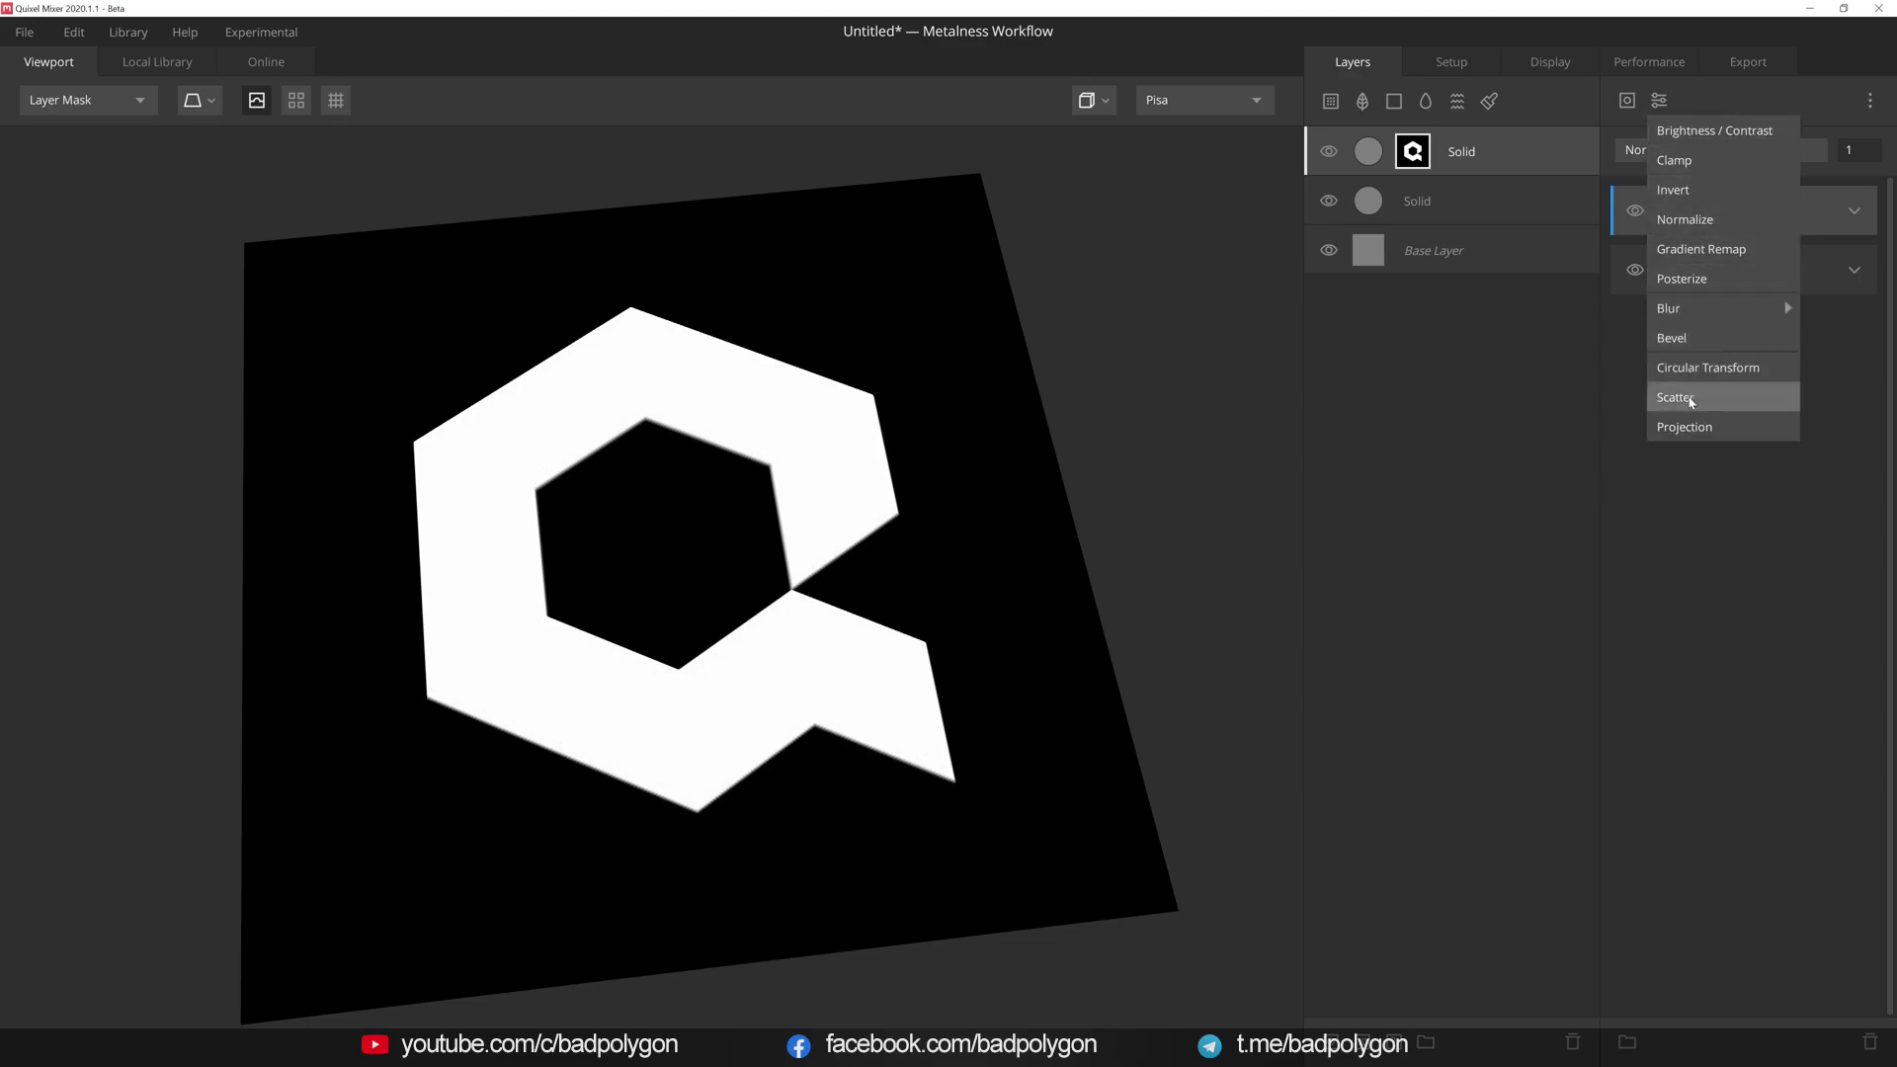
- Add a Scatter modifier to the Solid layer's mask, testing Density 250 before settling at 20
left_click(1685, 397)
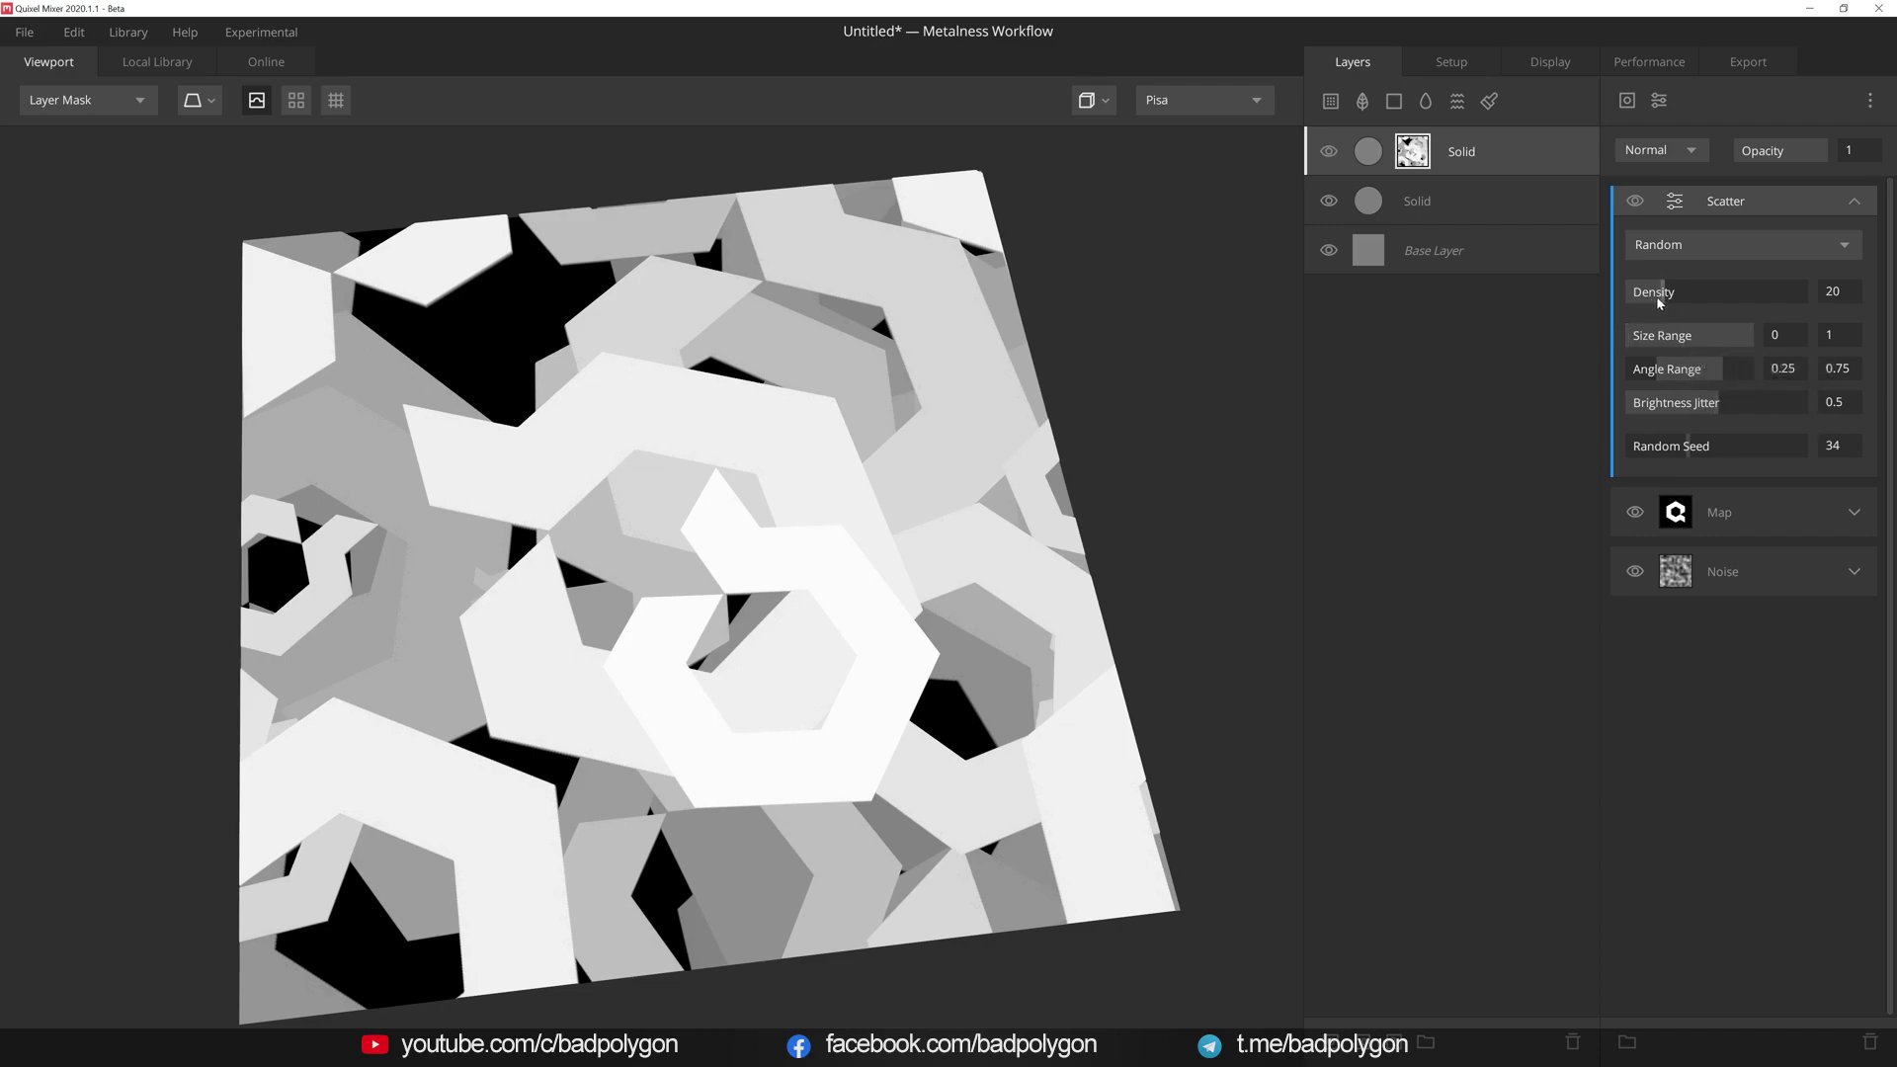
mouse_move(1664, 302)
left_mouse_down()
mouse_move(1702, 303)
mouse_move(1634, 303)
mouse_move(1810, 304)
left_mouse_up()
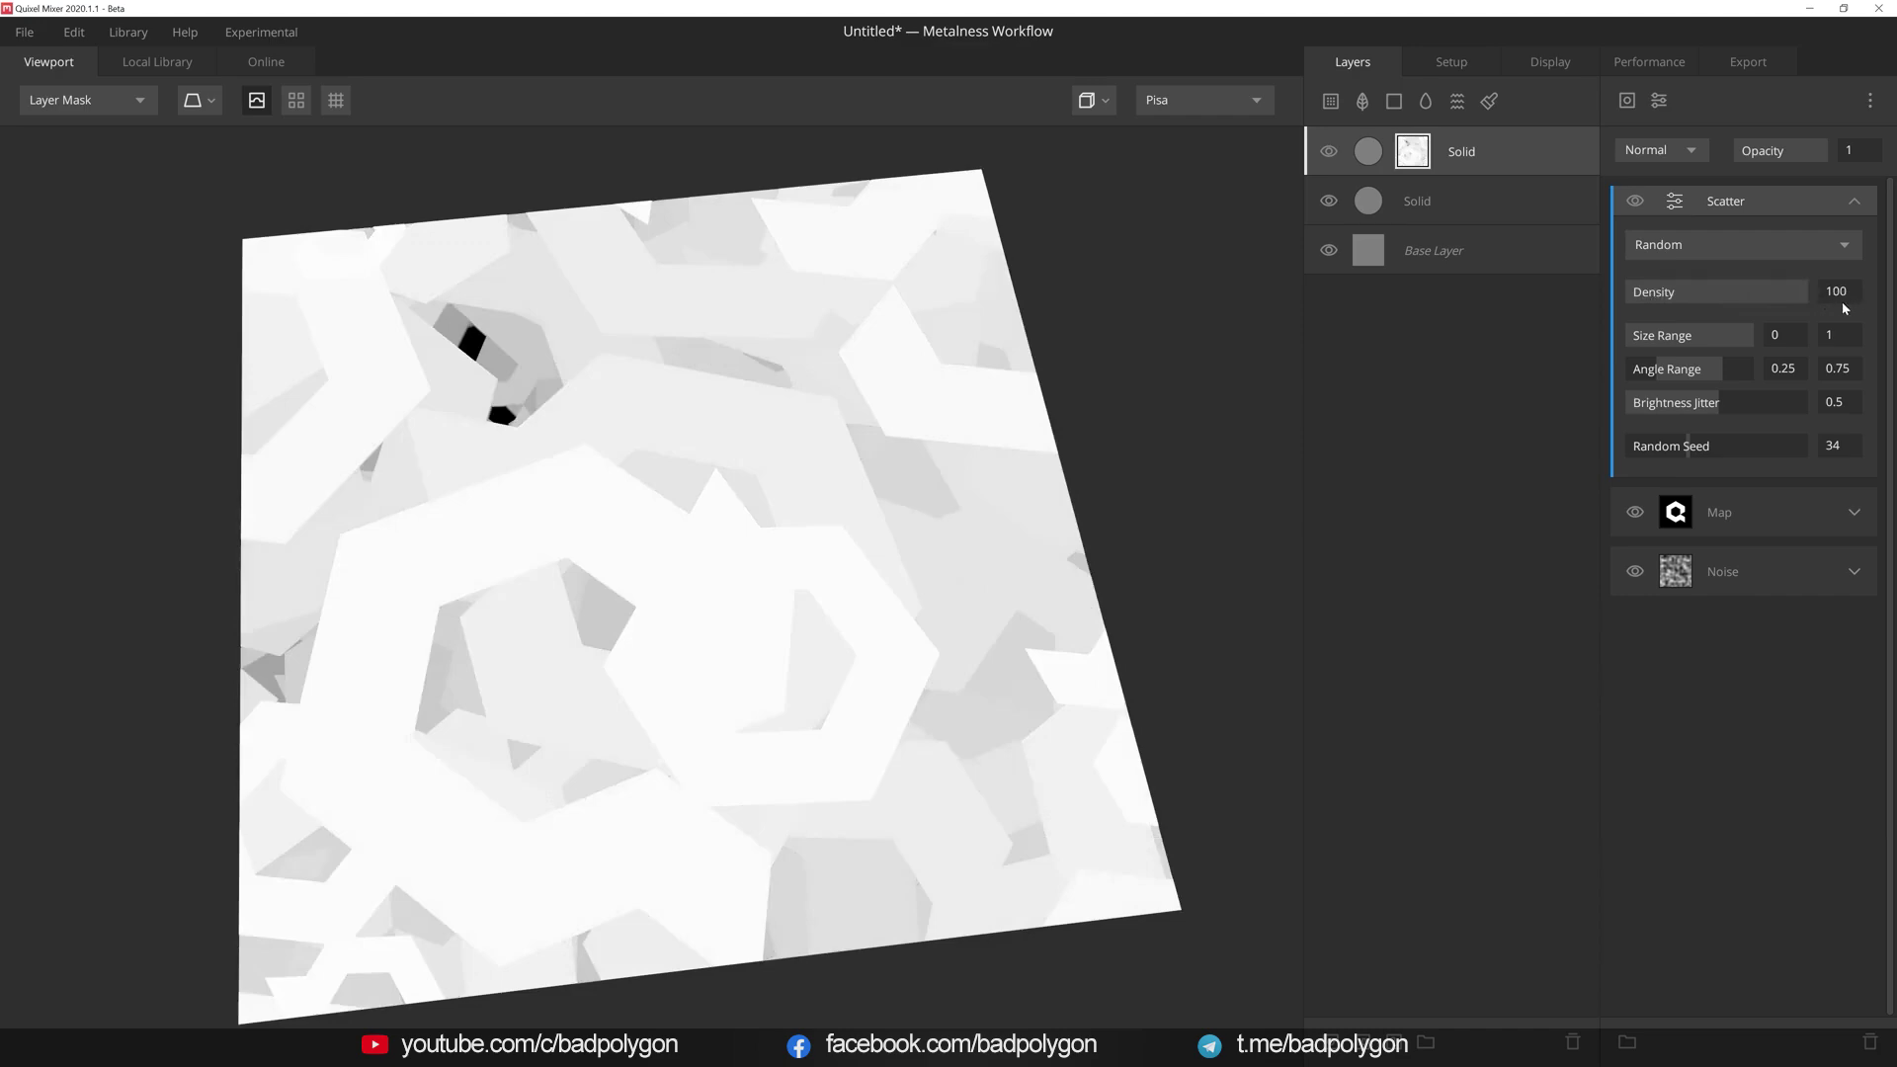
double_click(1836, 290)
type("250")
key("Return")
mouse_move(1804, 301)
left_mouse_down()
mouse_move(1635, 297)
mouse_move(1661, 297)
left_mouse_up()
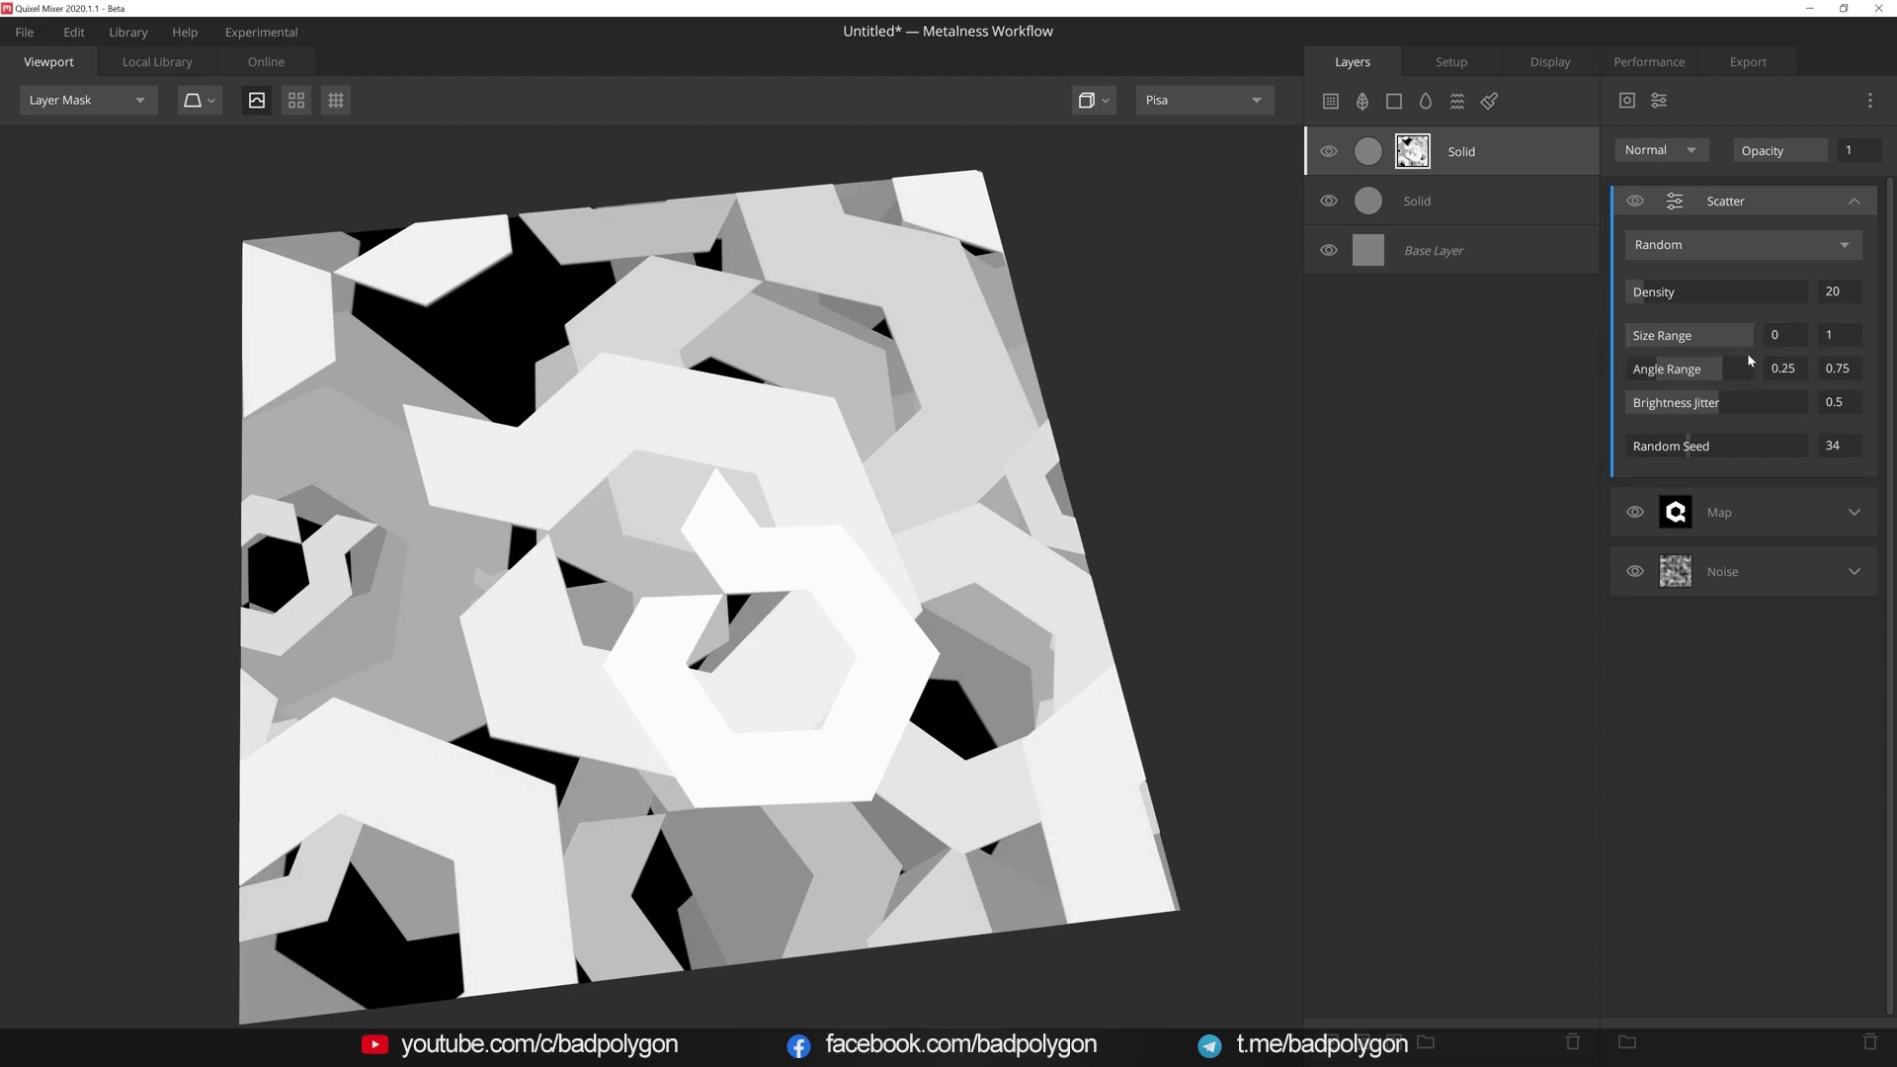
- Set the scatter Size Range to 0.302–0.512 and the Angle Range to 0–1
mouse_move(1635, 341)
left_mouse_down()
mouse_move(1669, 341)
mouse_move(1656, 353)
left_mouse_up()
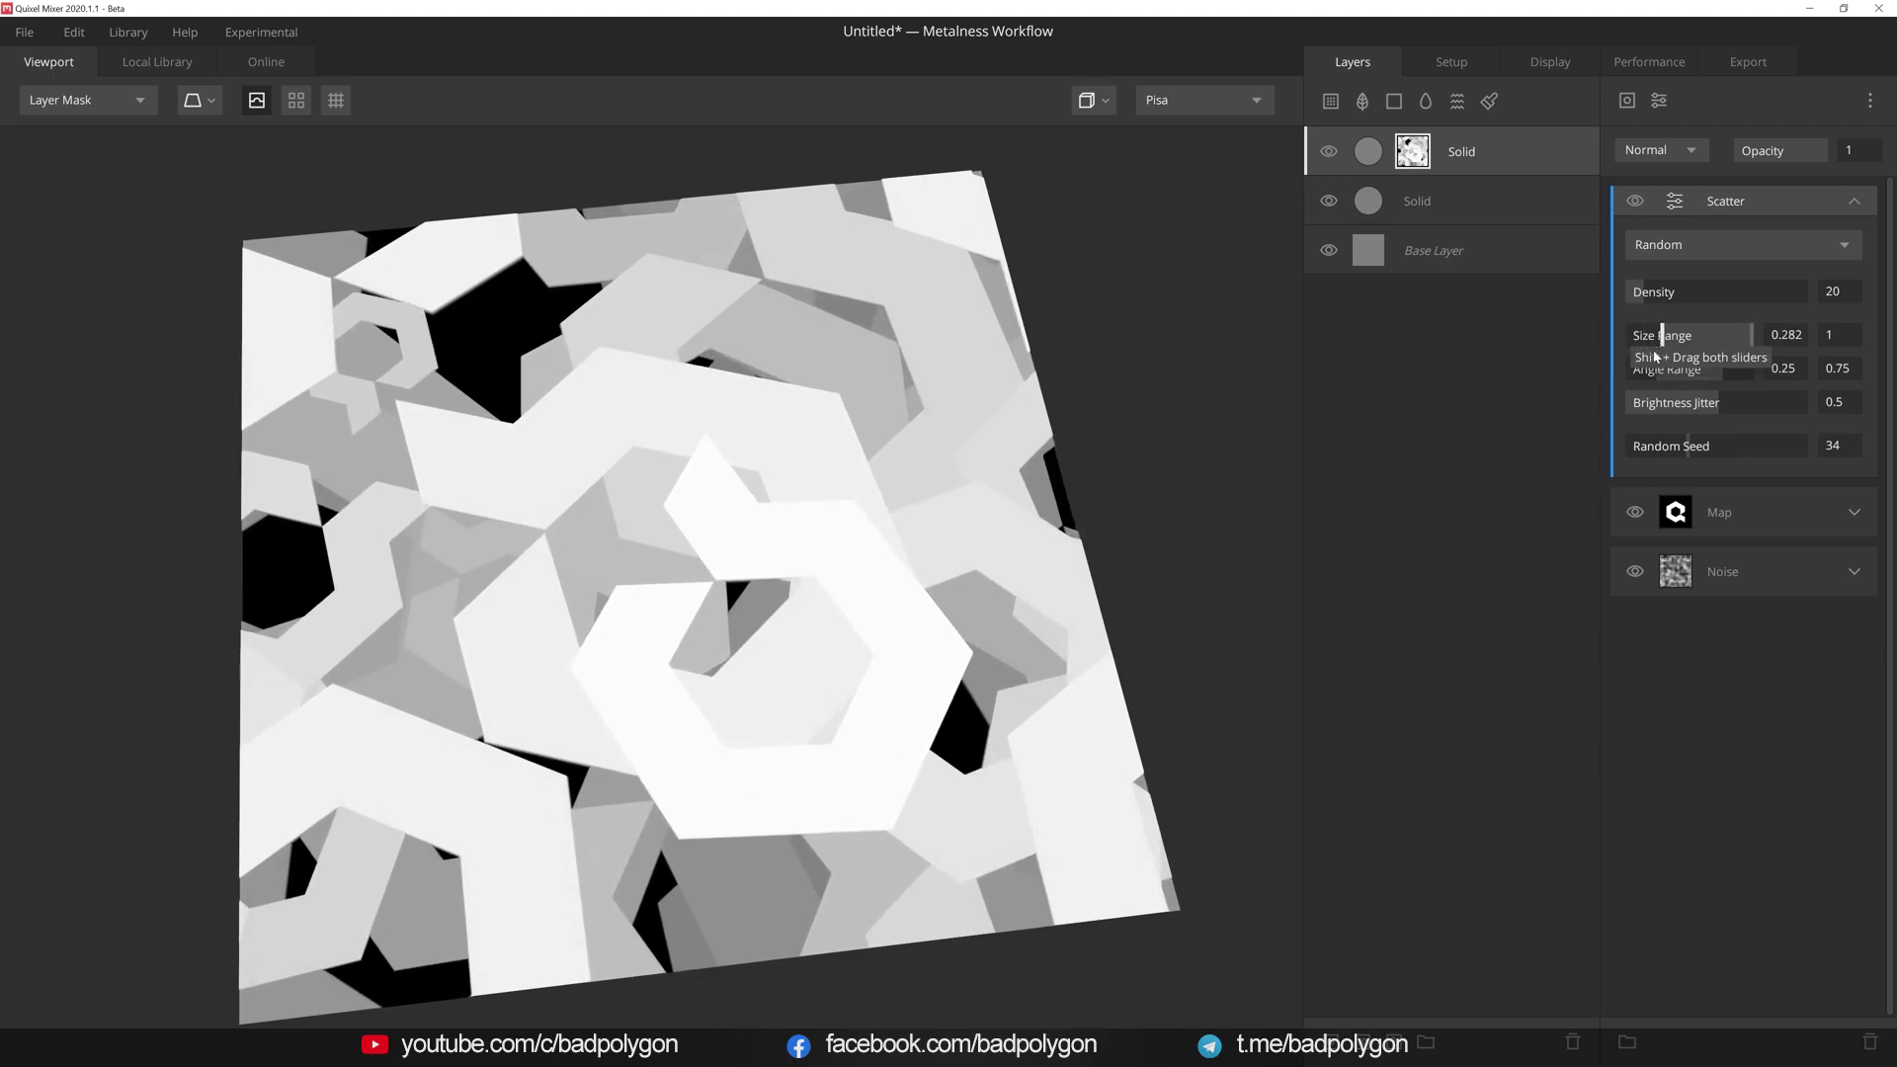
left_click_drag(1752, 335, 1710, 341)
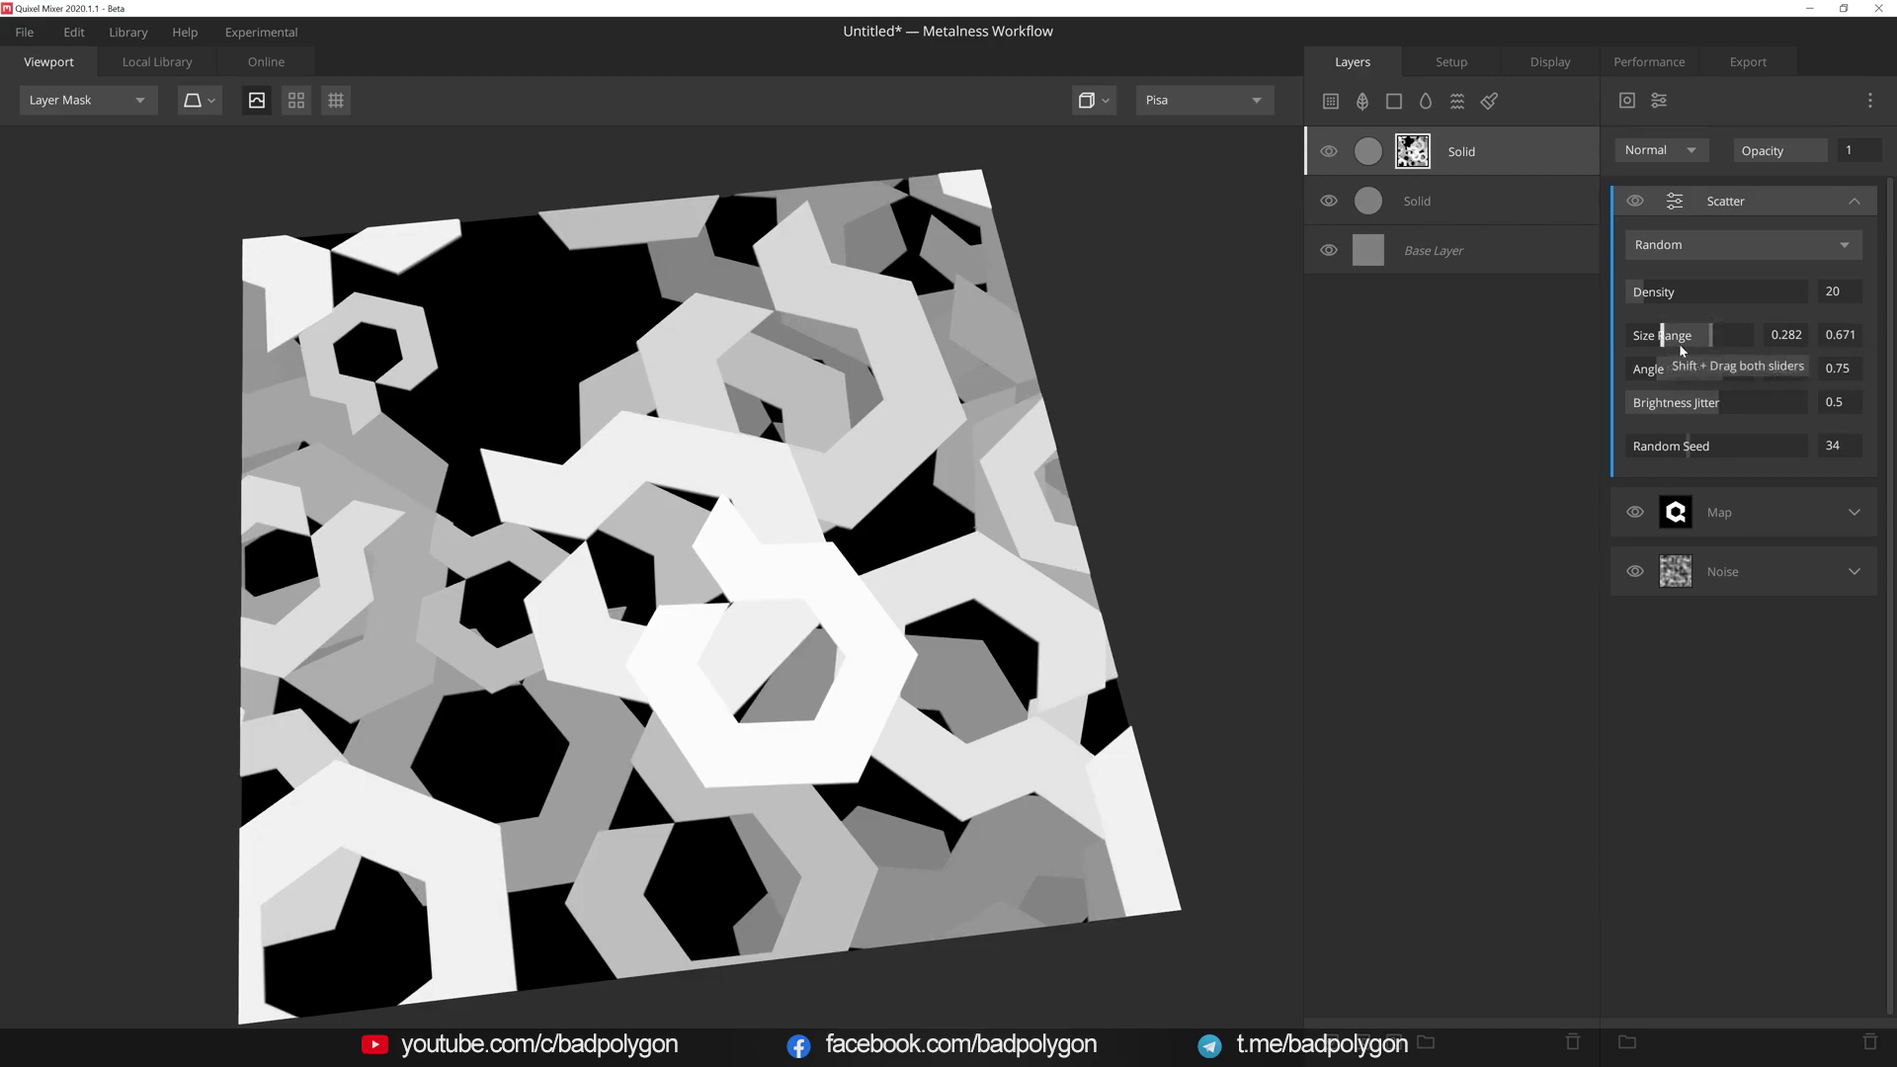
left_click_drag(1712, 336, 1655, 336)
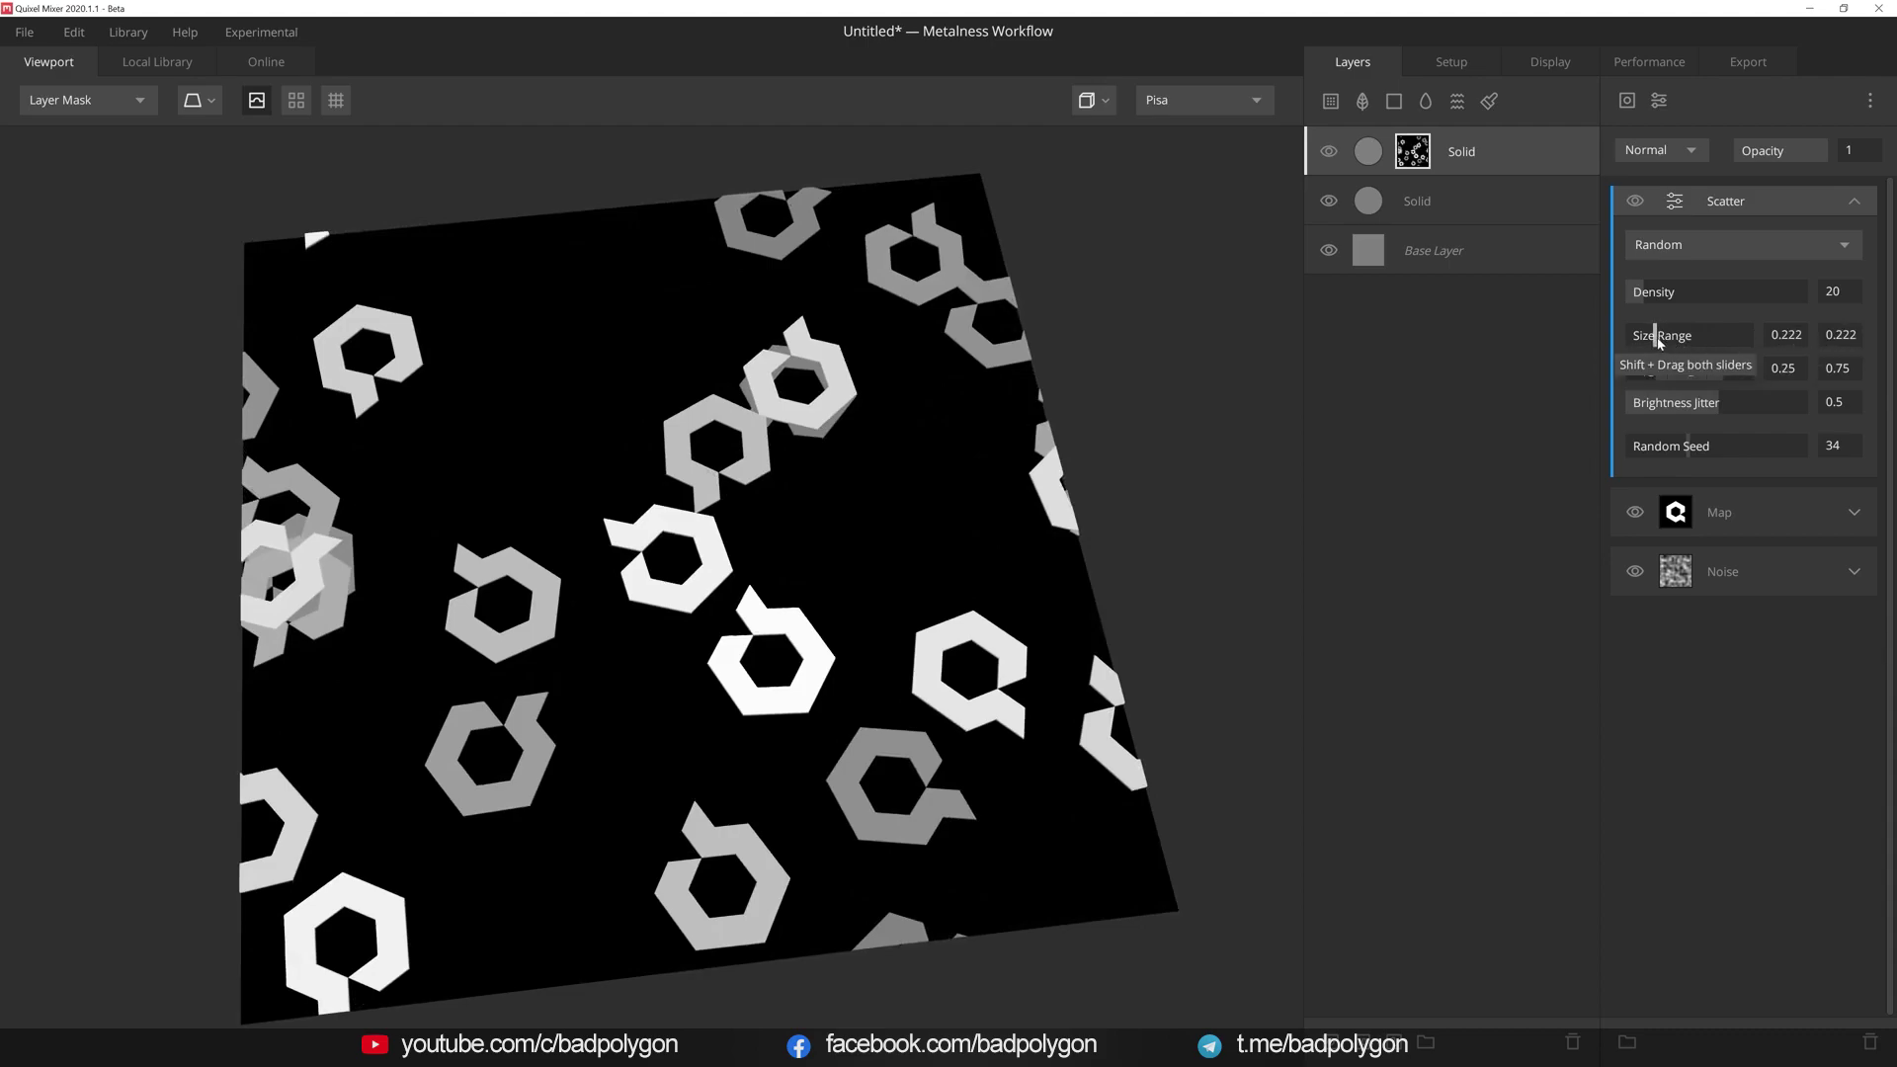
left_click_drag(1655, 336, 1666, 336)
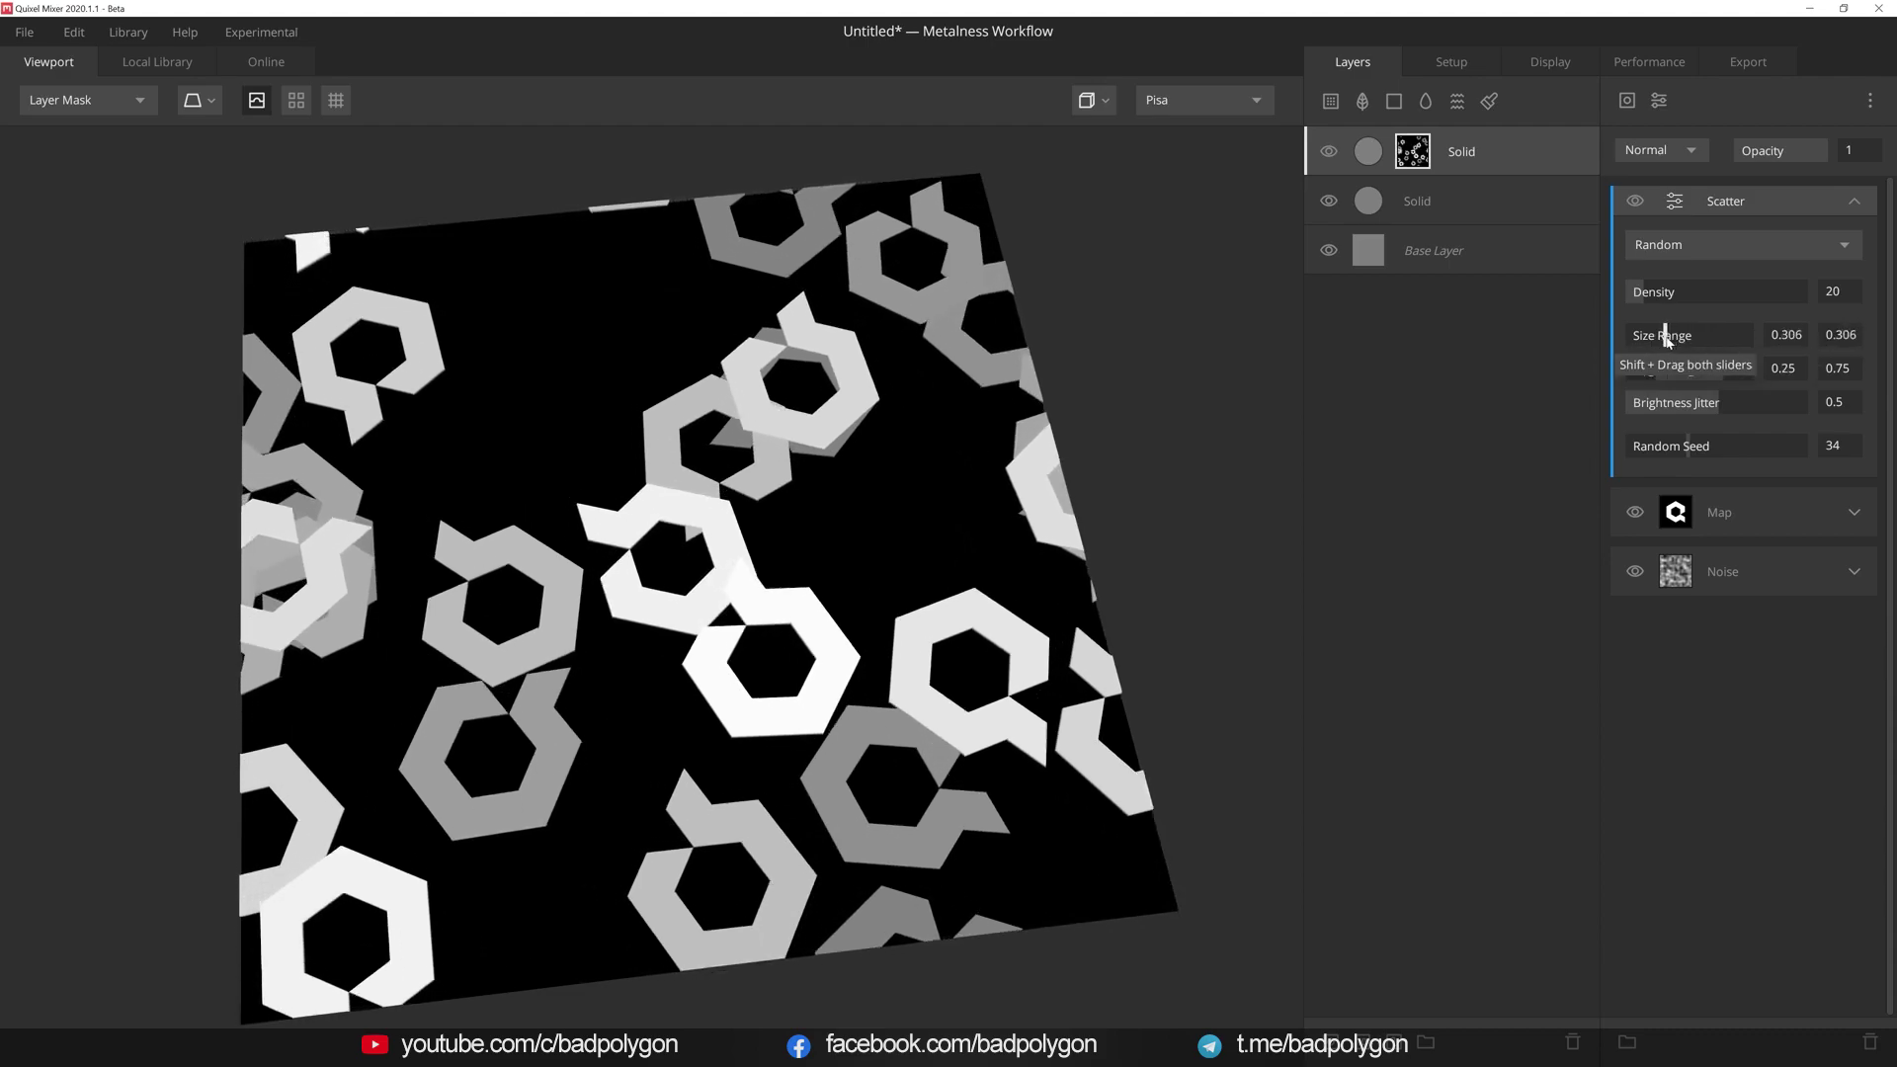
left_click_drag(1666, 335, 1695, 338)
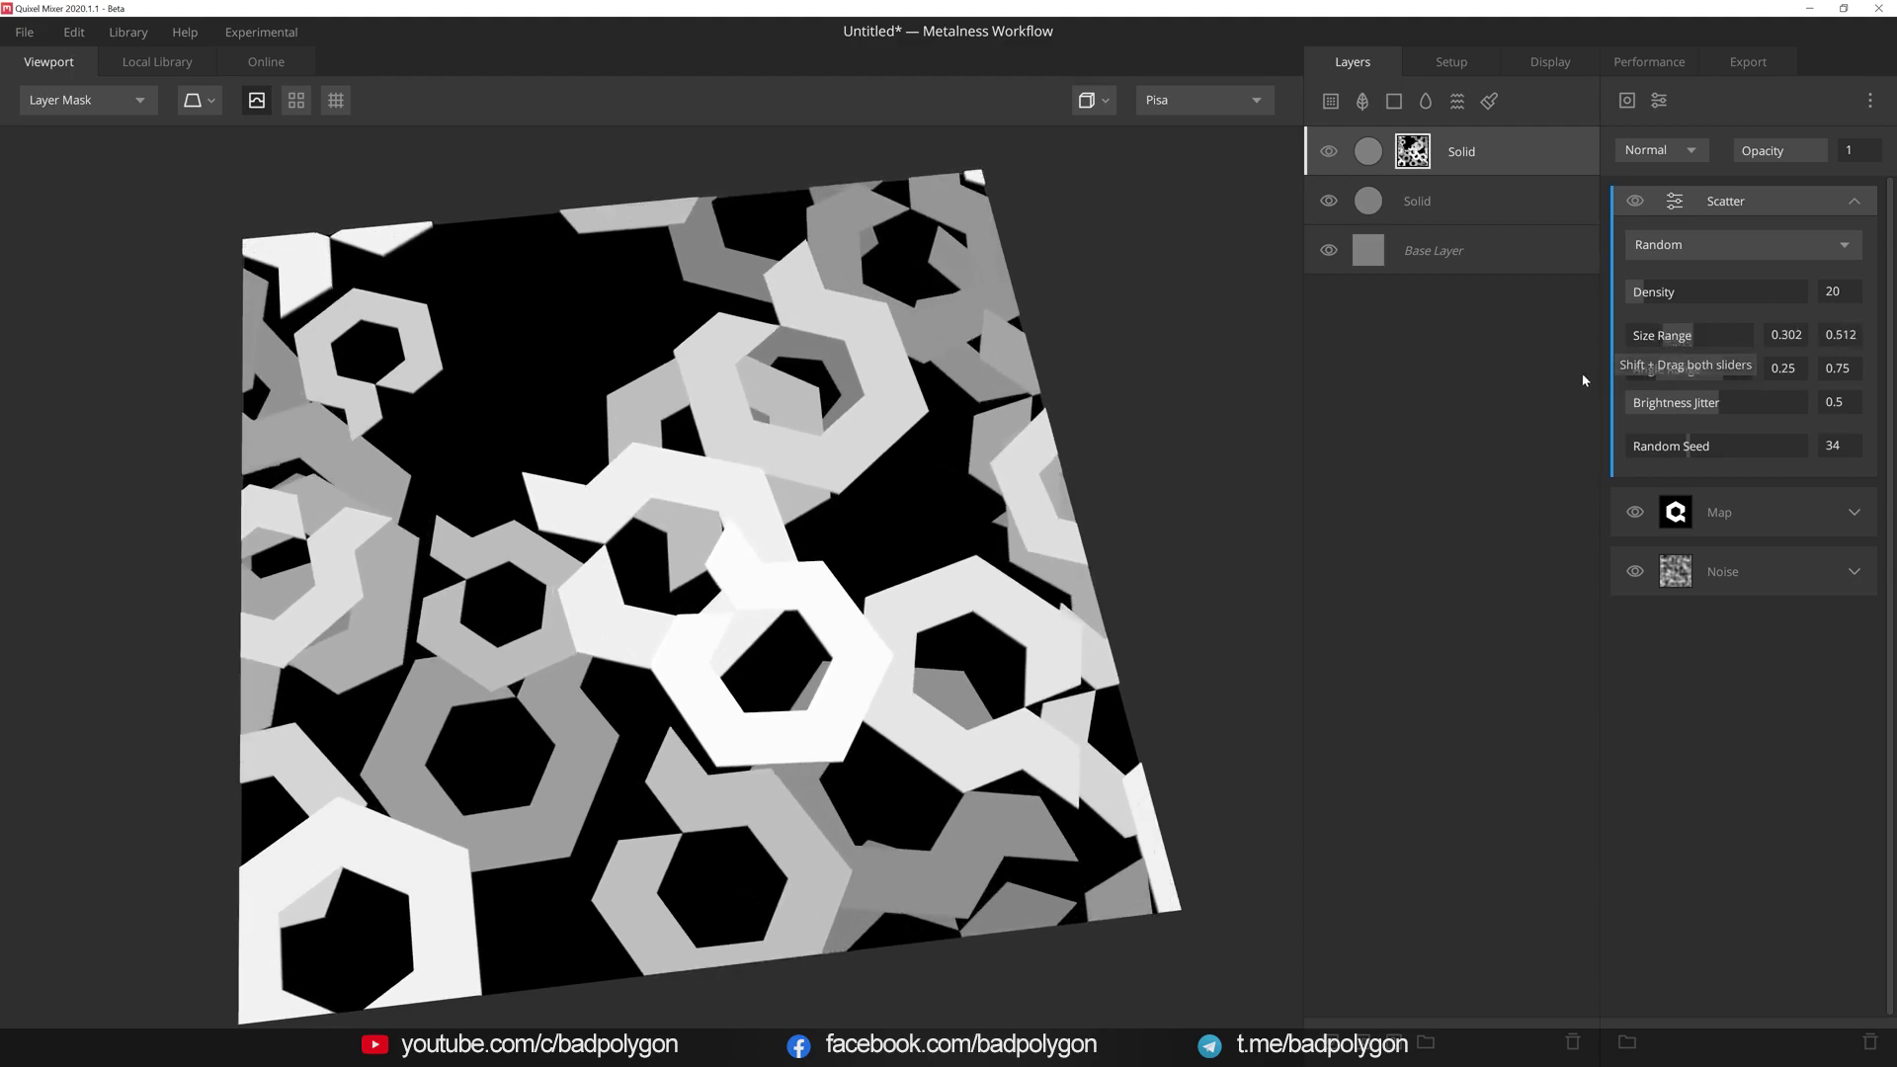
mouse_move(1690, 370)
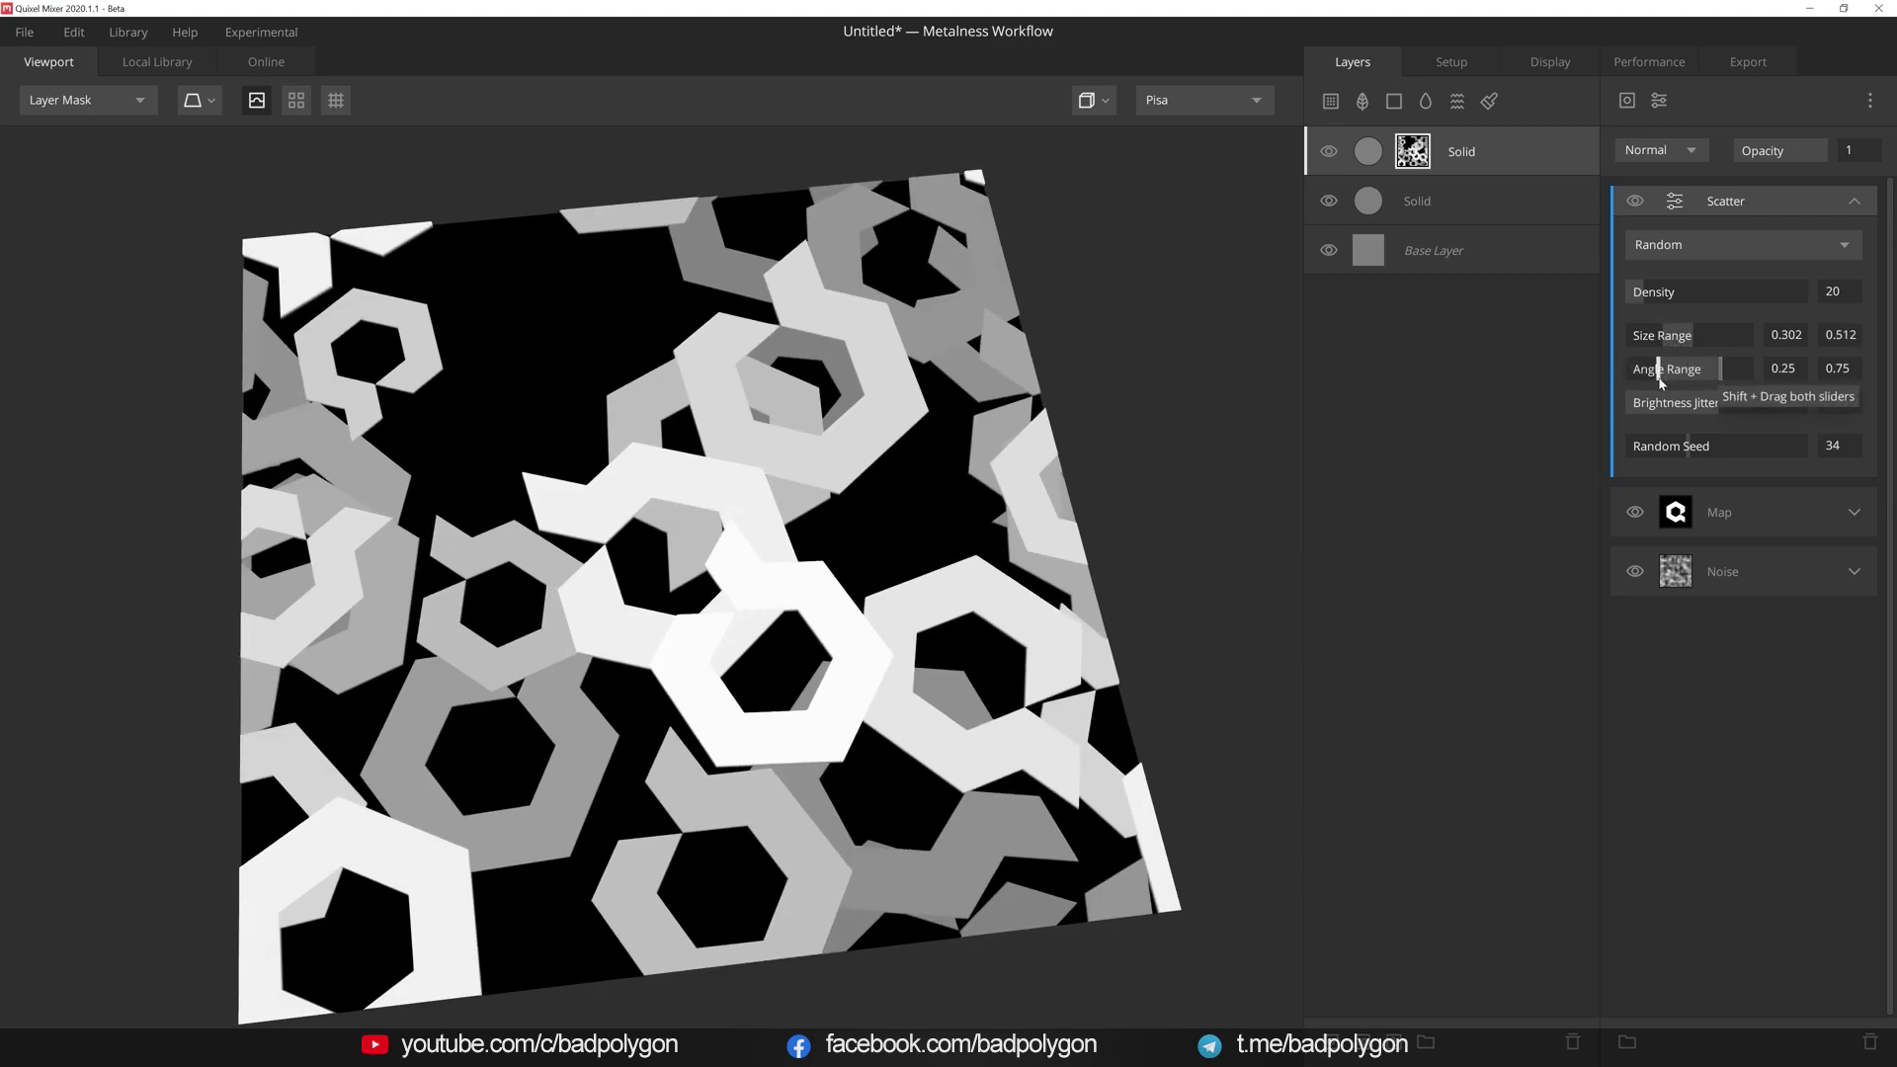
mouse_move(1659, 375)
left_mouse_down()
mouse_move(1642, 370)
mouse_move(1705, 369)
left_mouse_up()
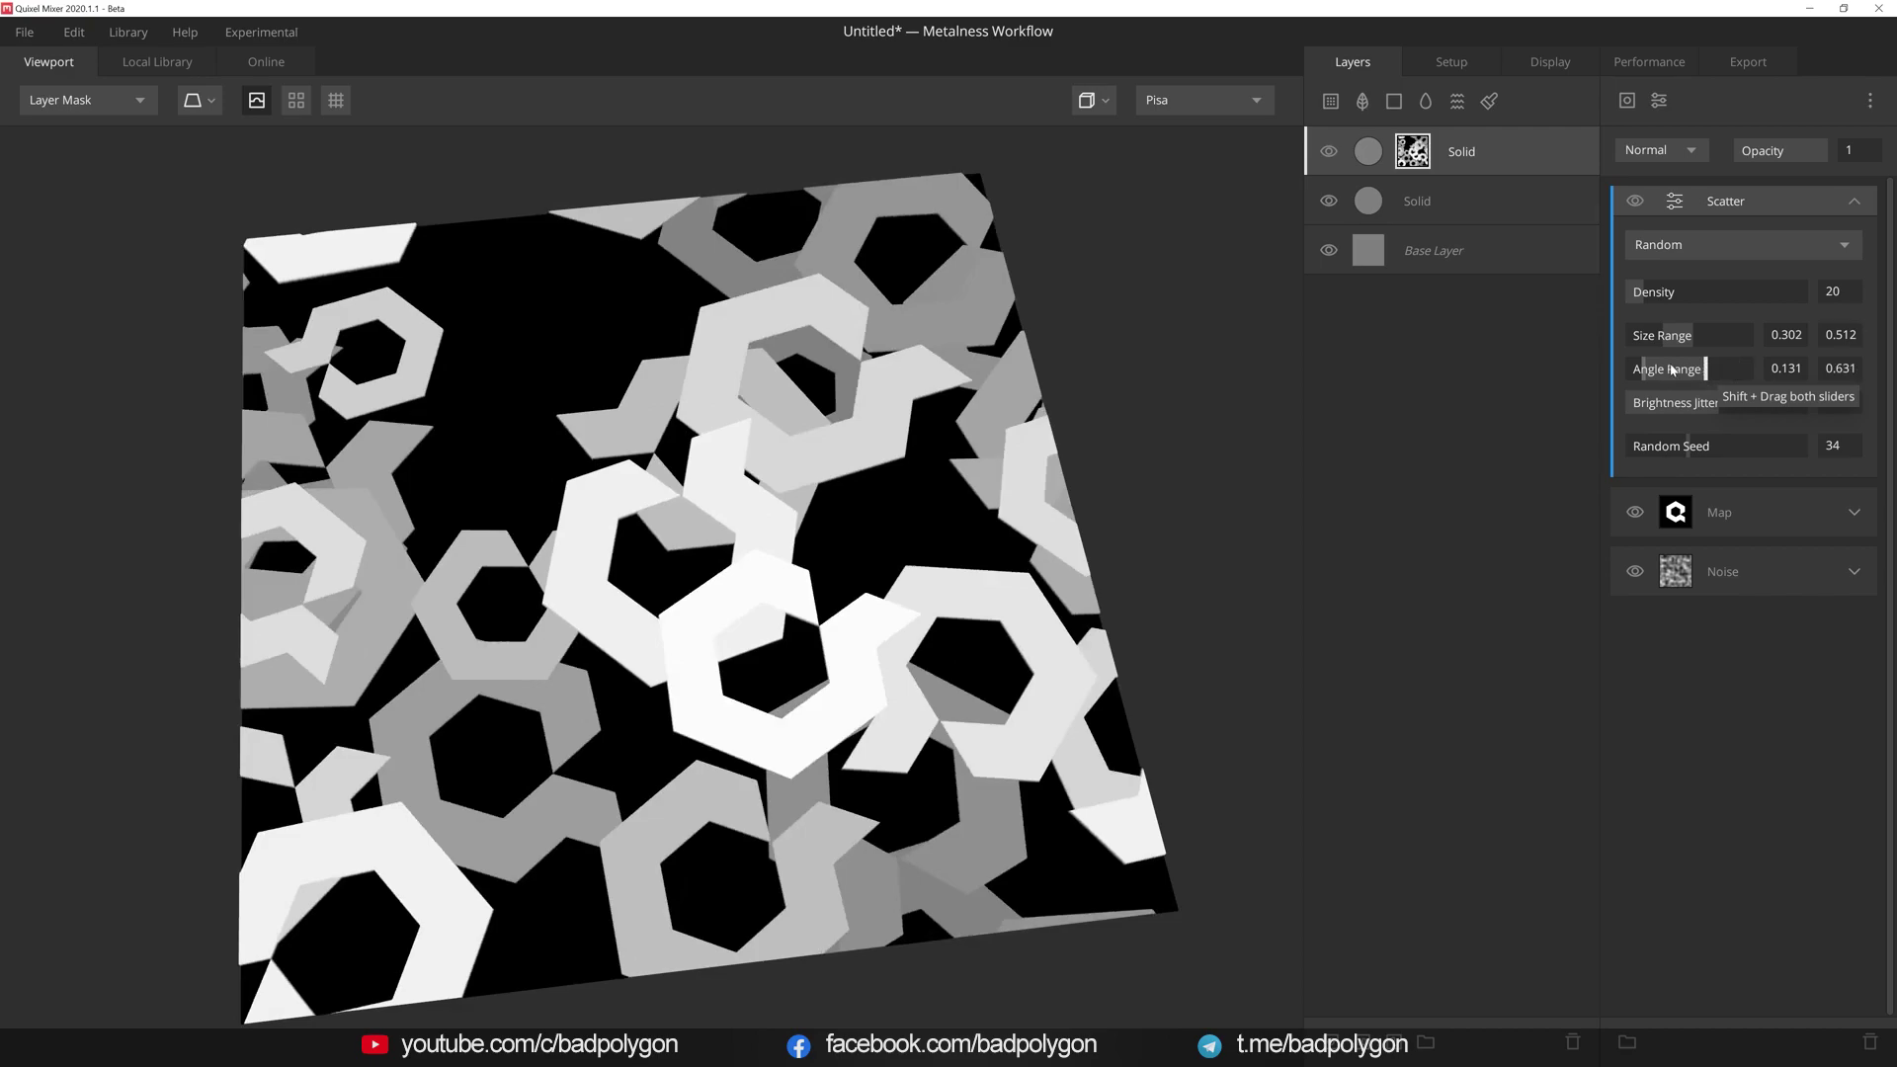
mouse_move(1641, 370)
left_mouse_down()
mouse_move(1625, 369)
mouse_move(1753, 368)
left_mouse_up()
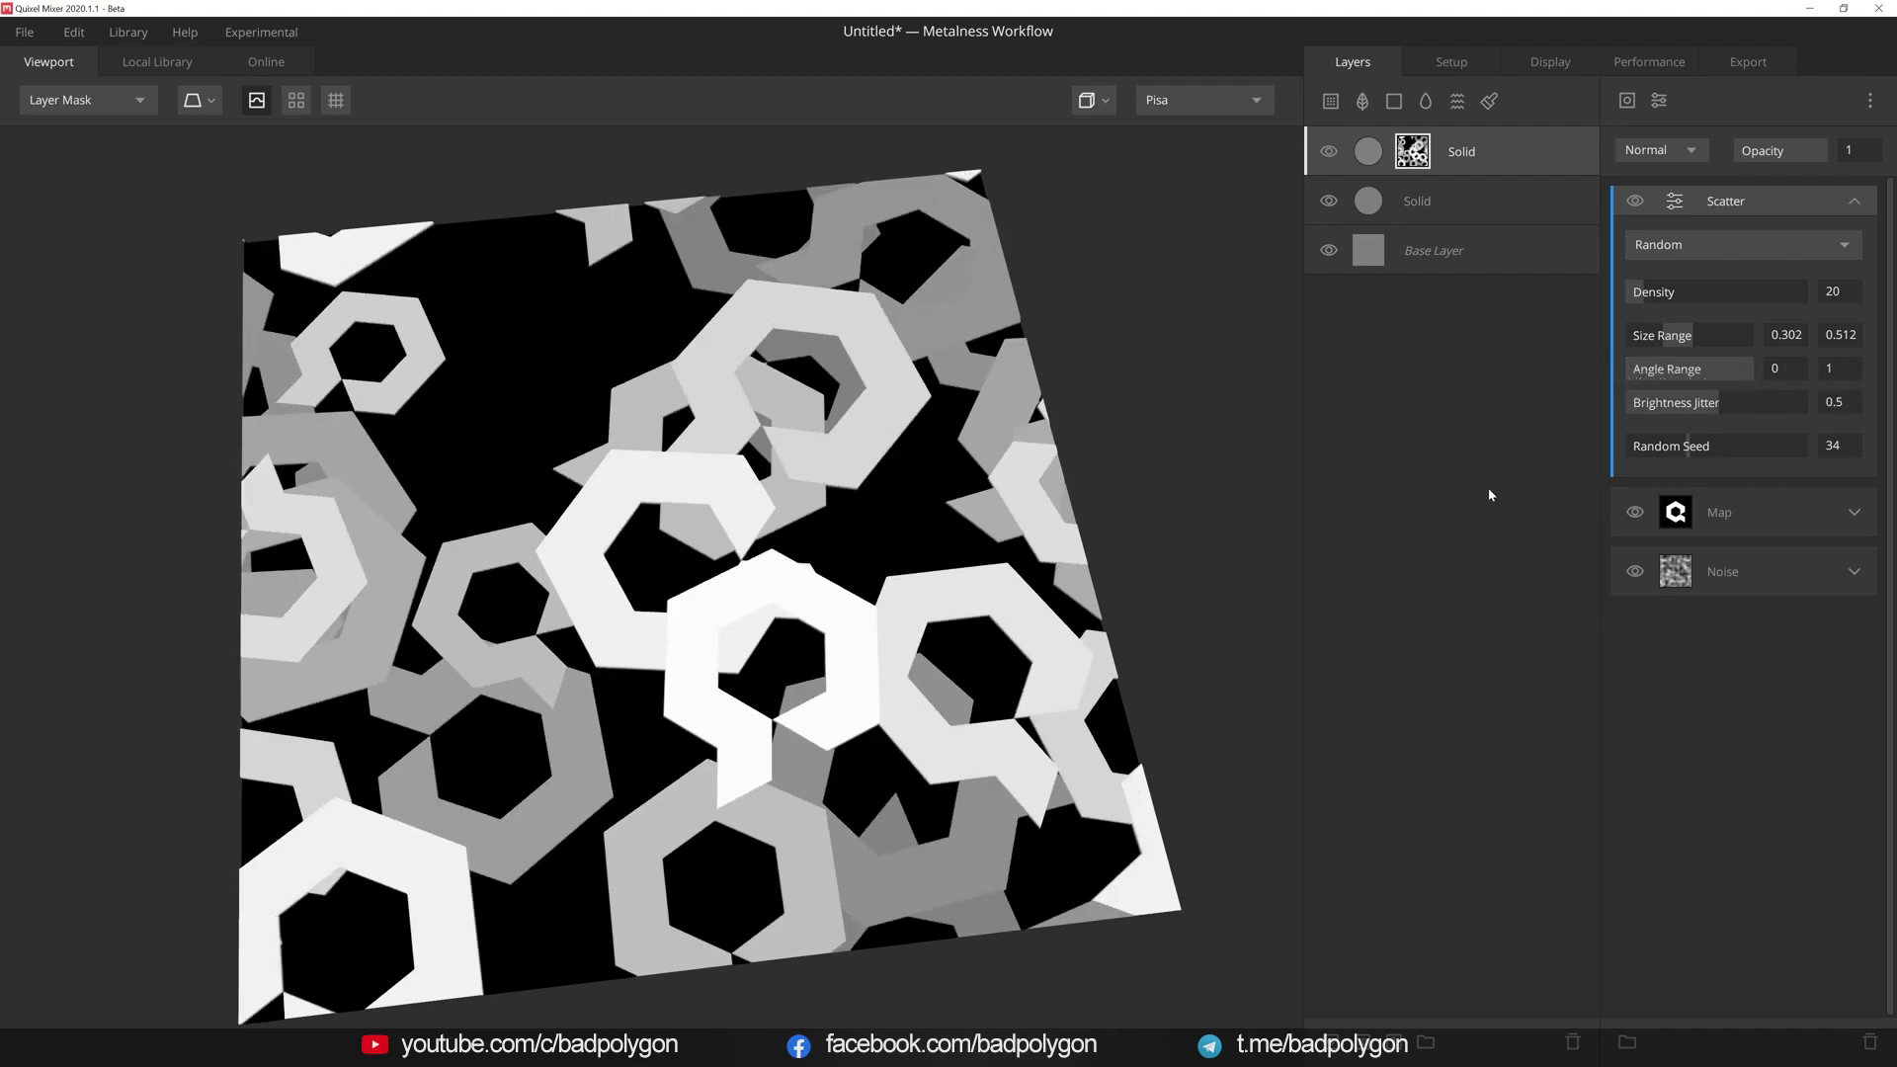
- Set Angle Range to 0.028–1, Brightness Jitter to 0.724 and Random Seed to 22
left_click_drag(1755, 372, 1622, 371)
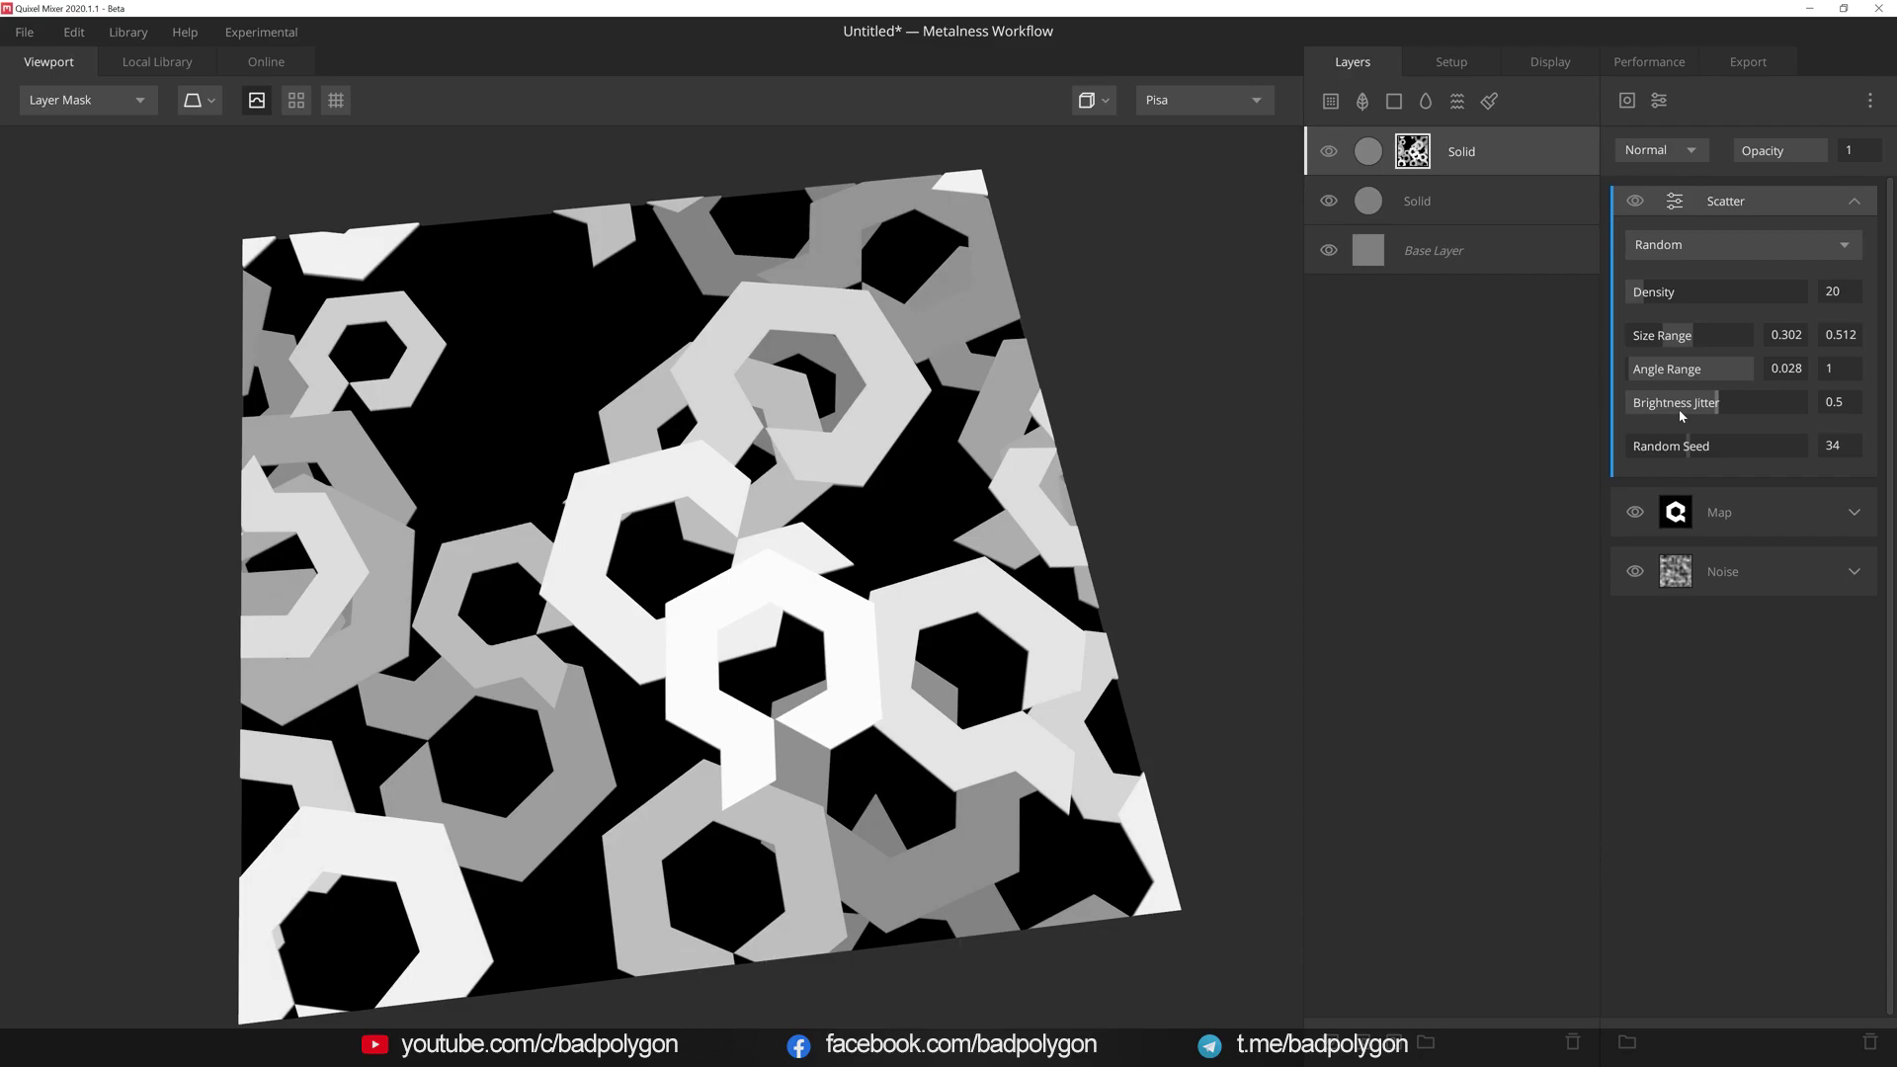
left_click_drag(1716, 413, 1766, 411)
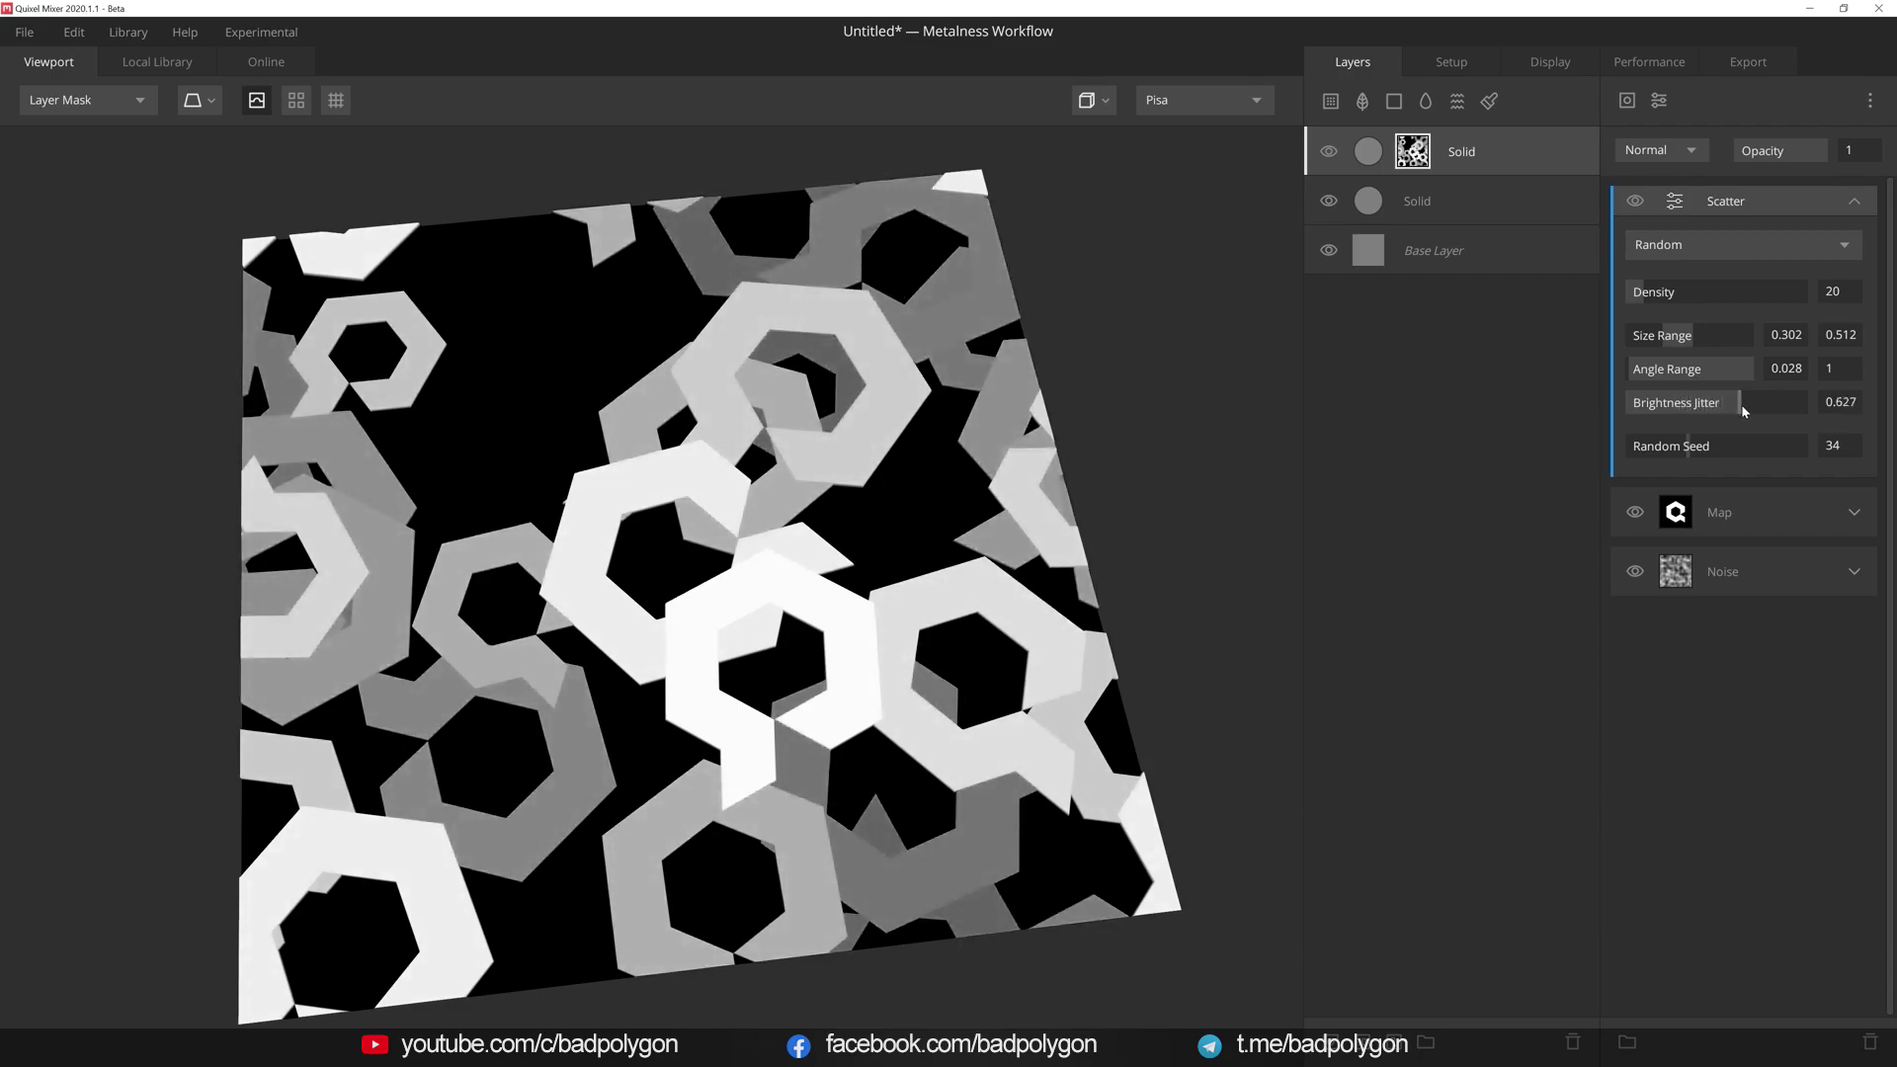
left_click_drag(1765, 411, 1594, 413)
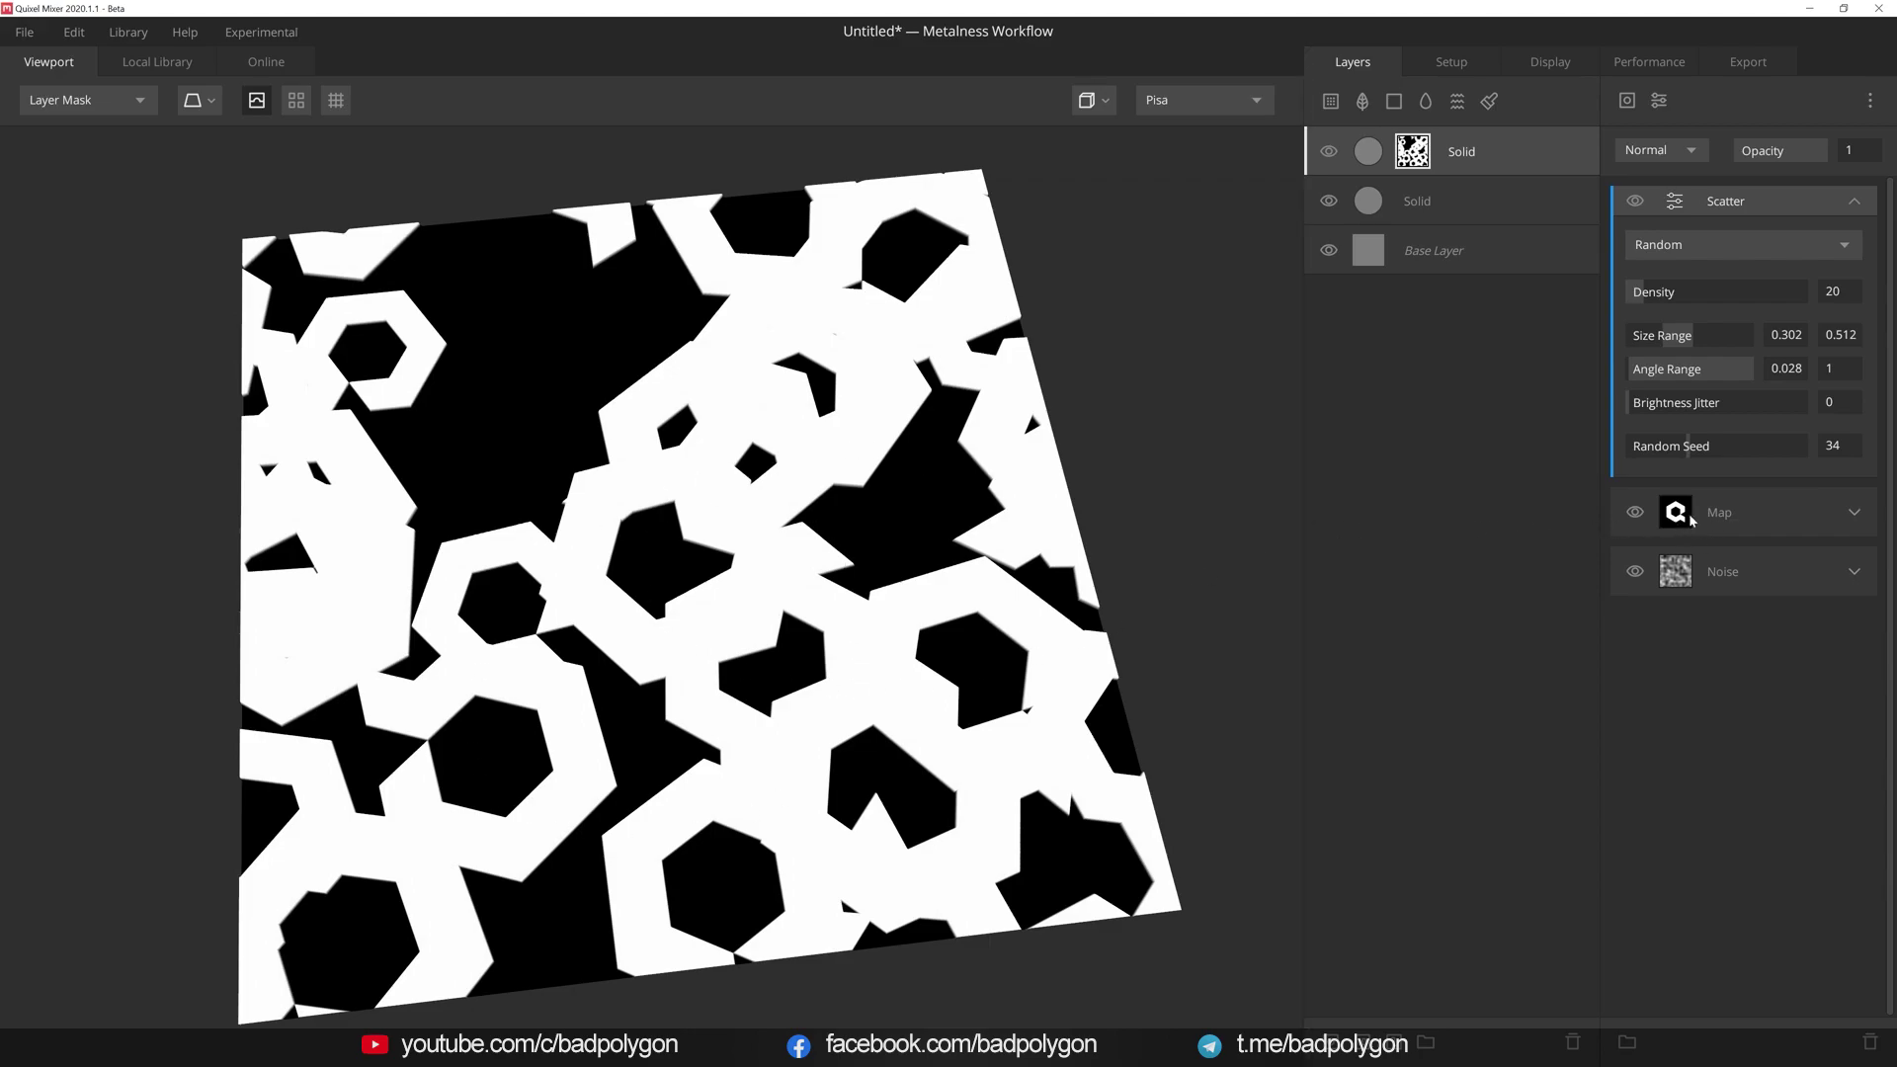
left_click_drag(1635, 410, 1808, 411)
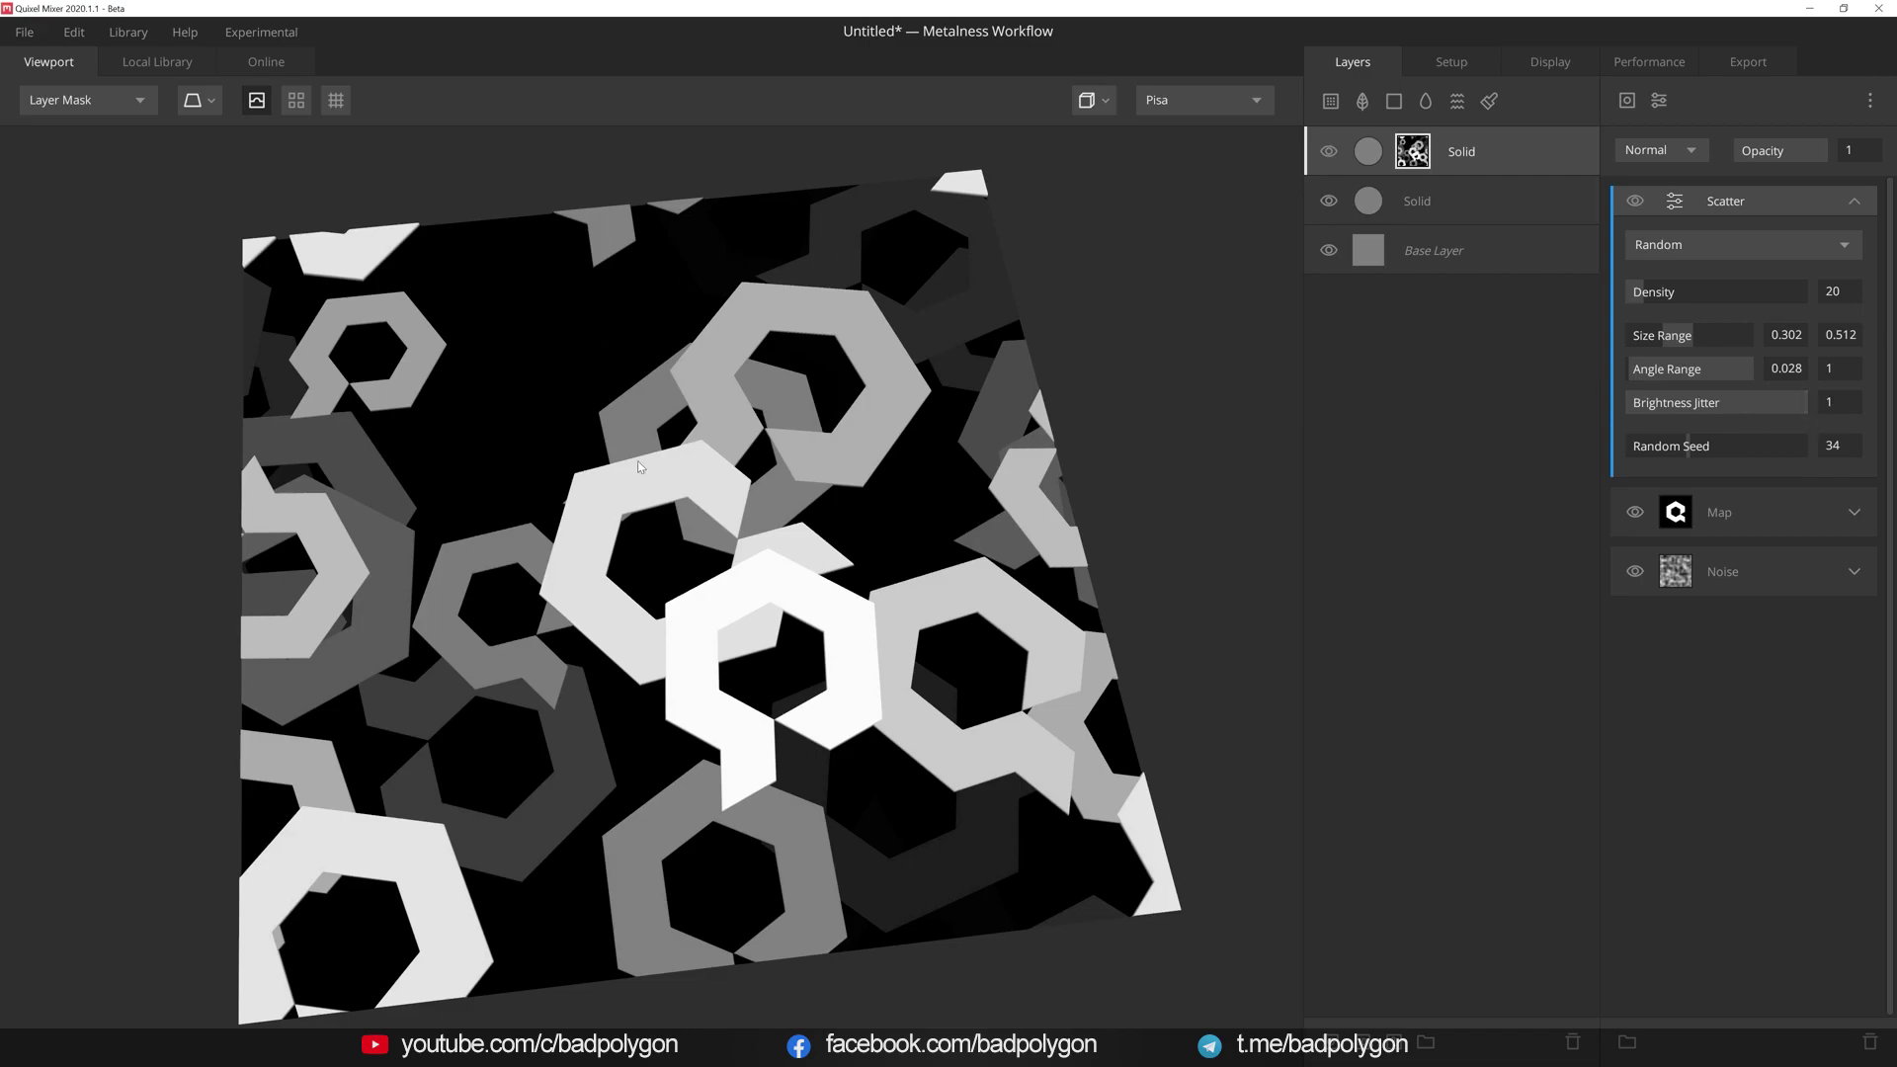
left_click(1758, 402)
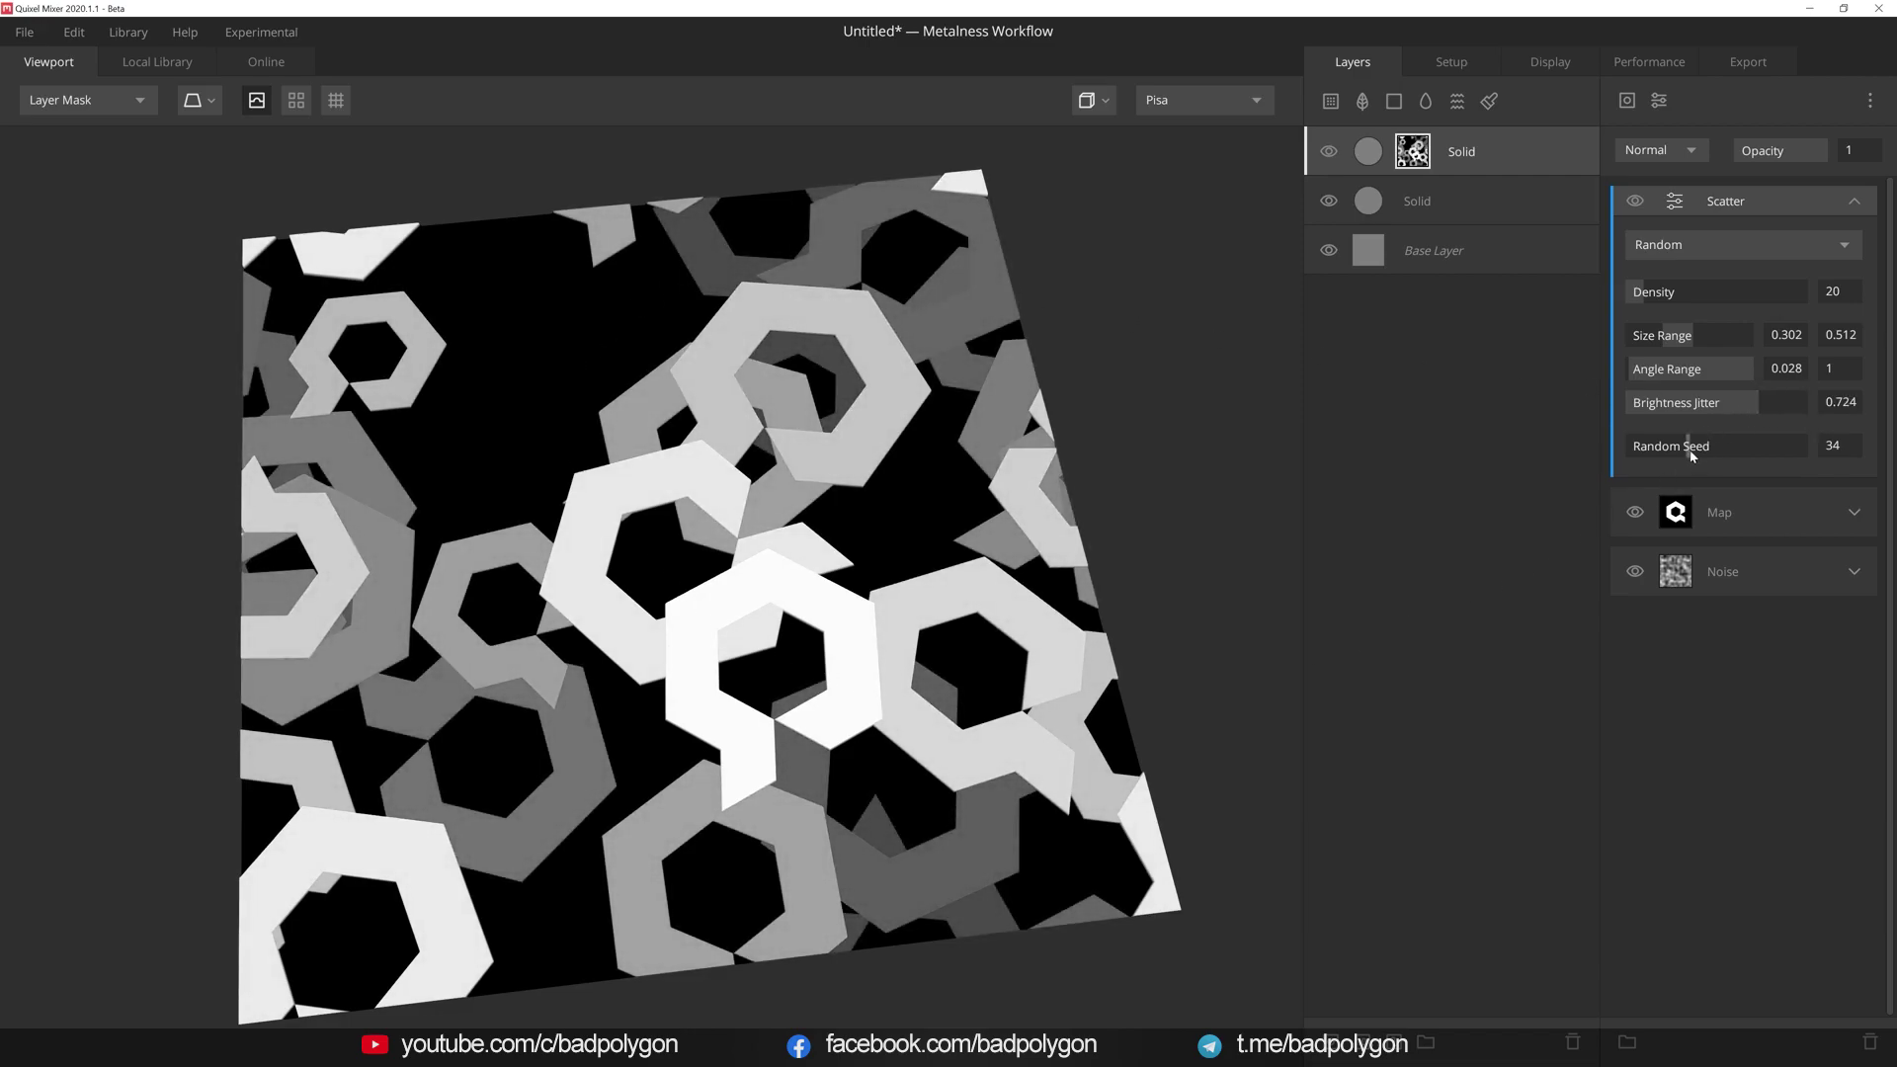
mouse_move(1689, 457)
left_mouse_down()
mouse_move(1725, 457)
mouse_move(1666, 459)
left_mouse_up()
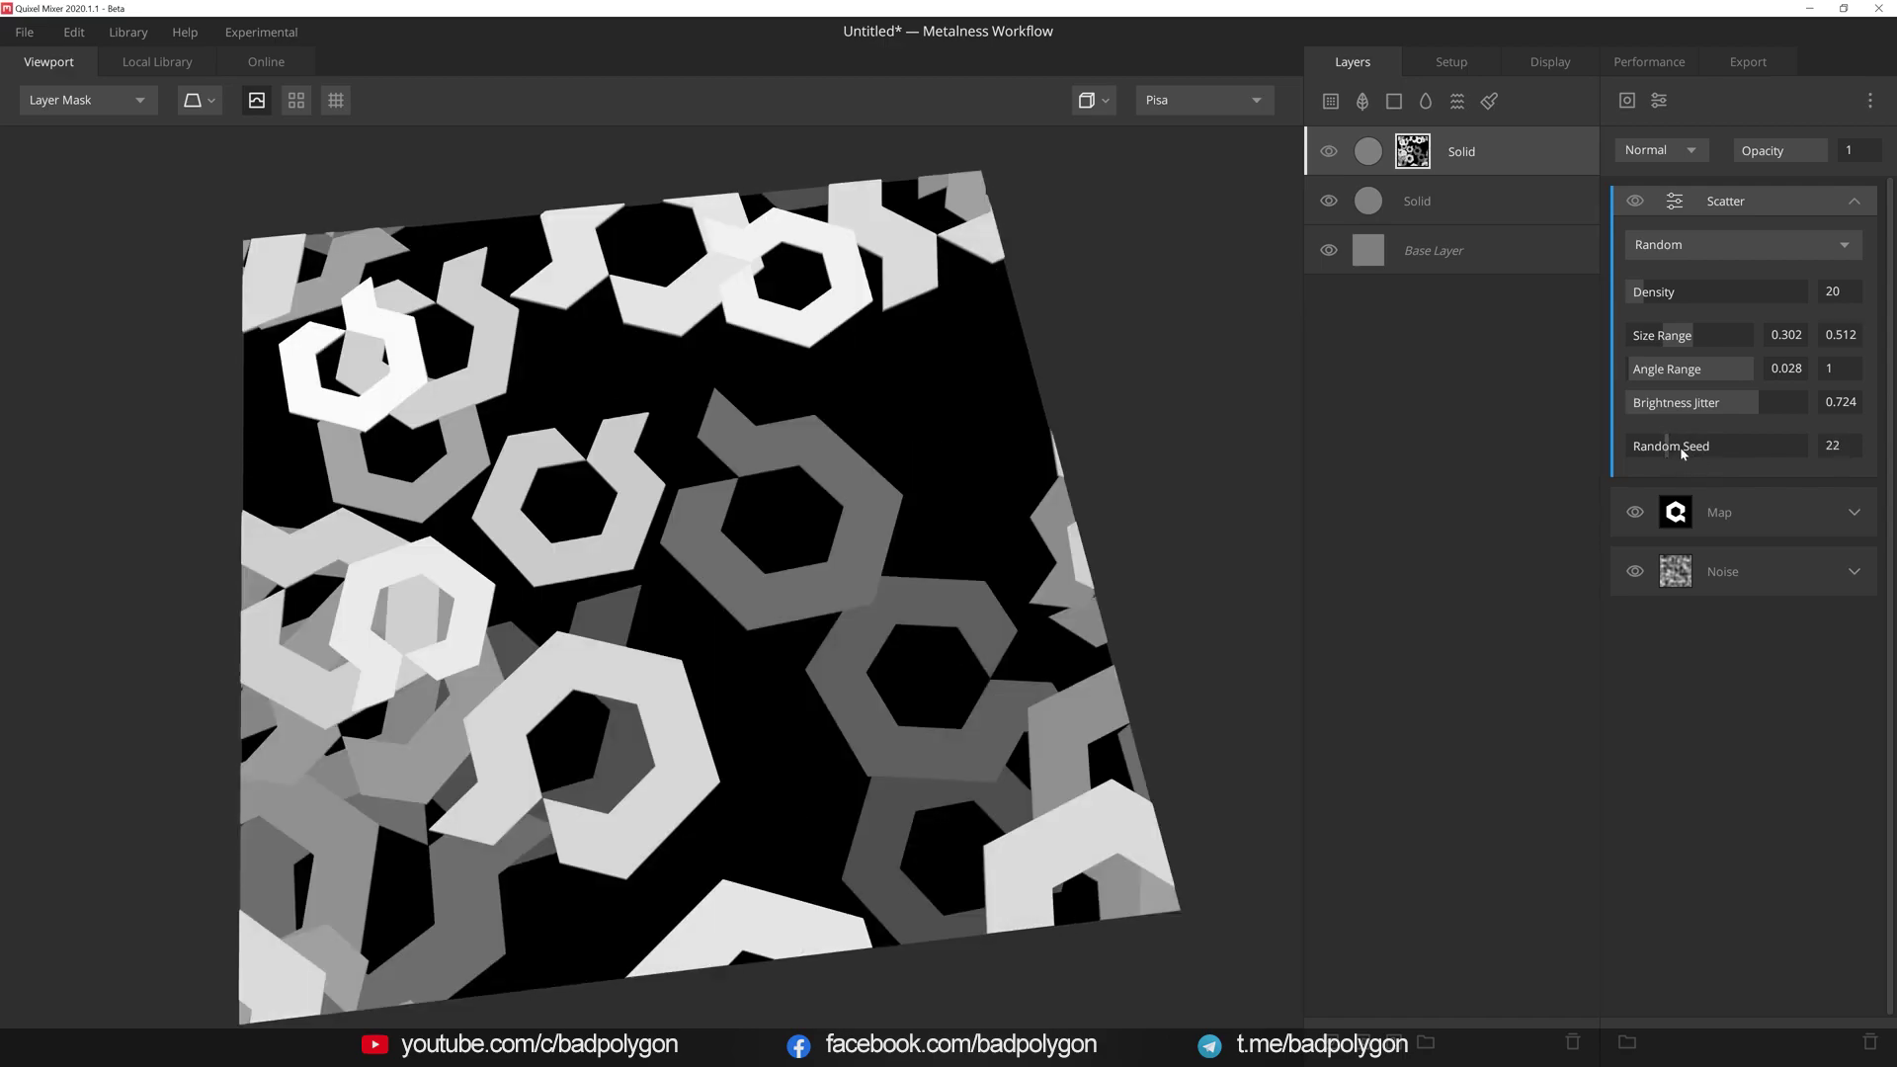
- Switch the scatter to Grid mode with Repeat about 6.36 × 6.26, fixed size 0.23, no rotation
left_click(1711, 239)
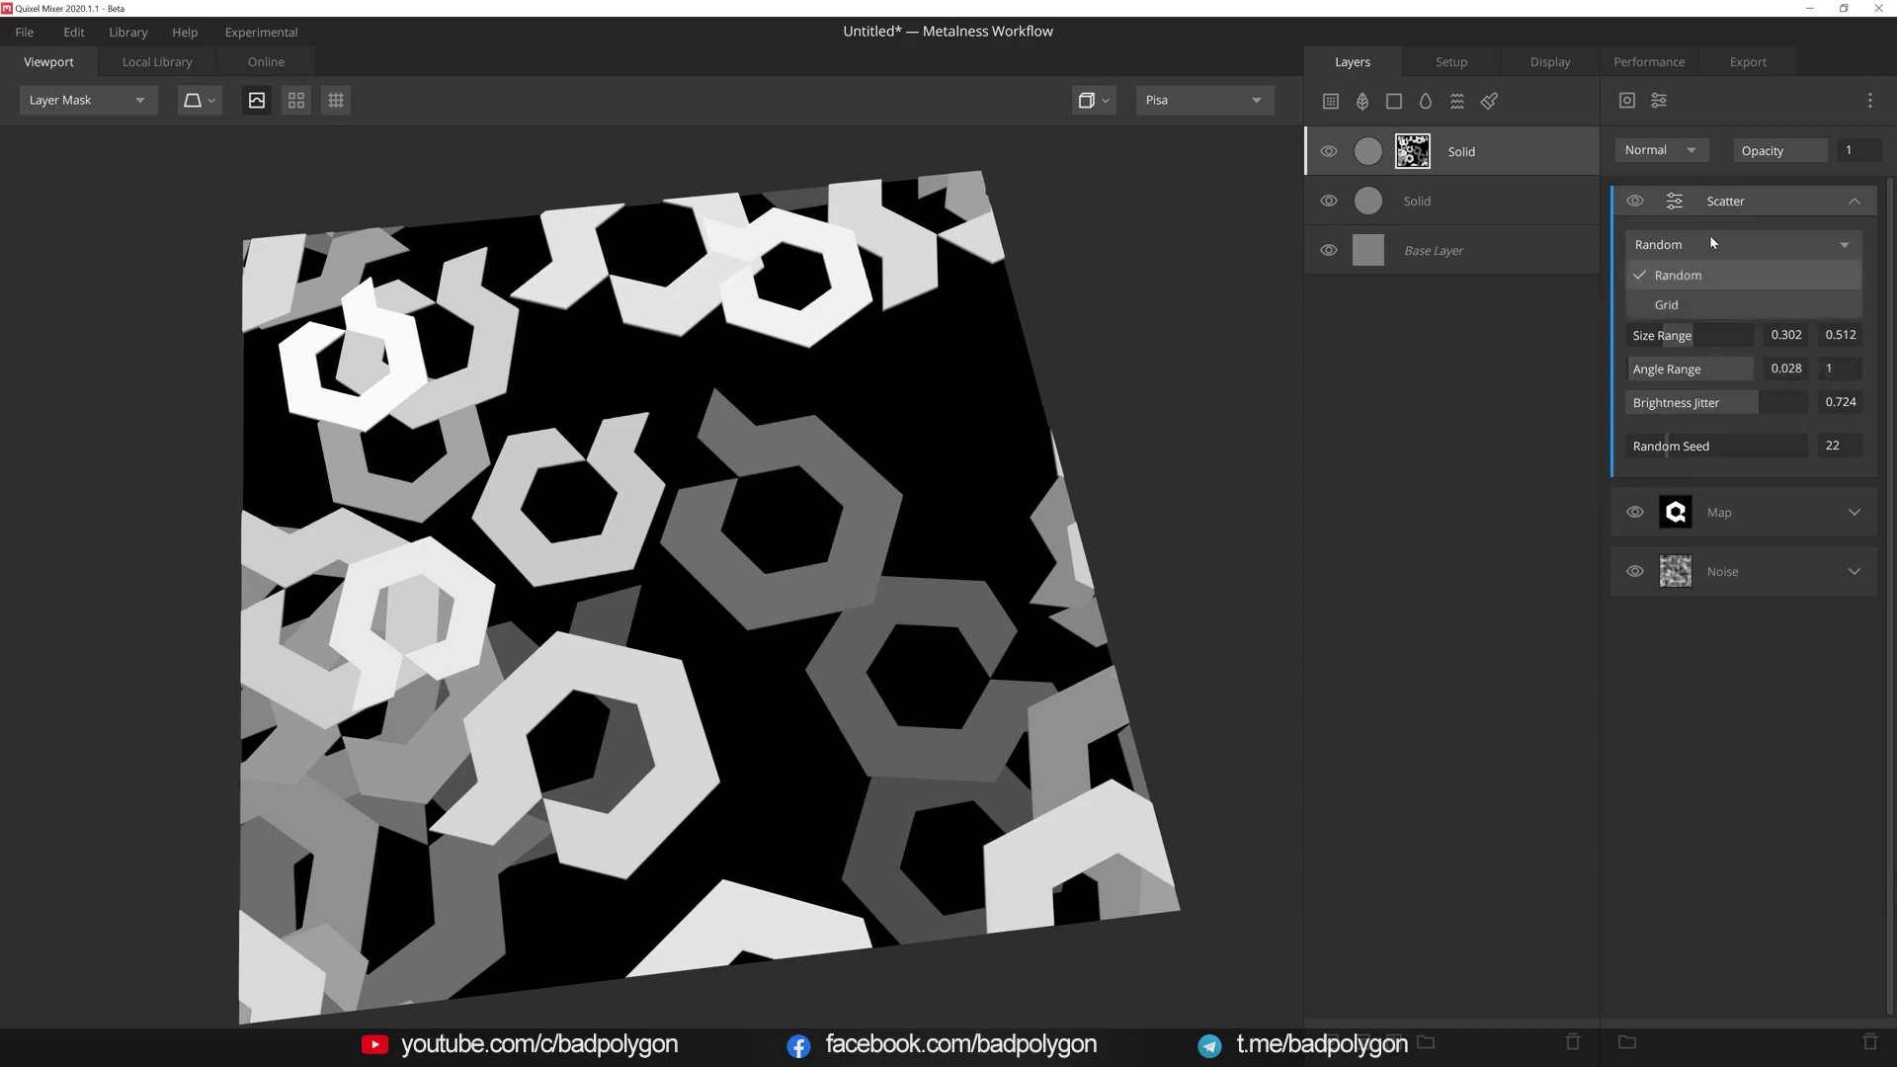
left_click(1701, 304)
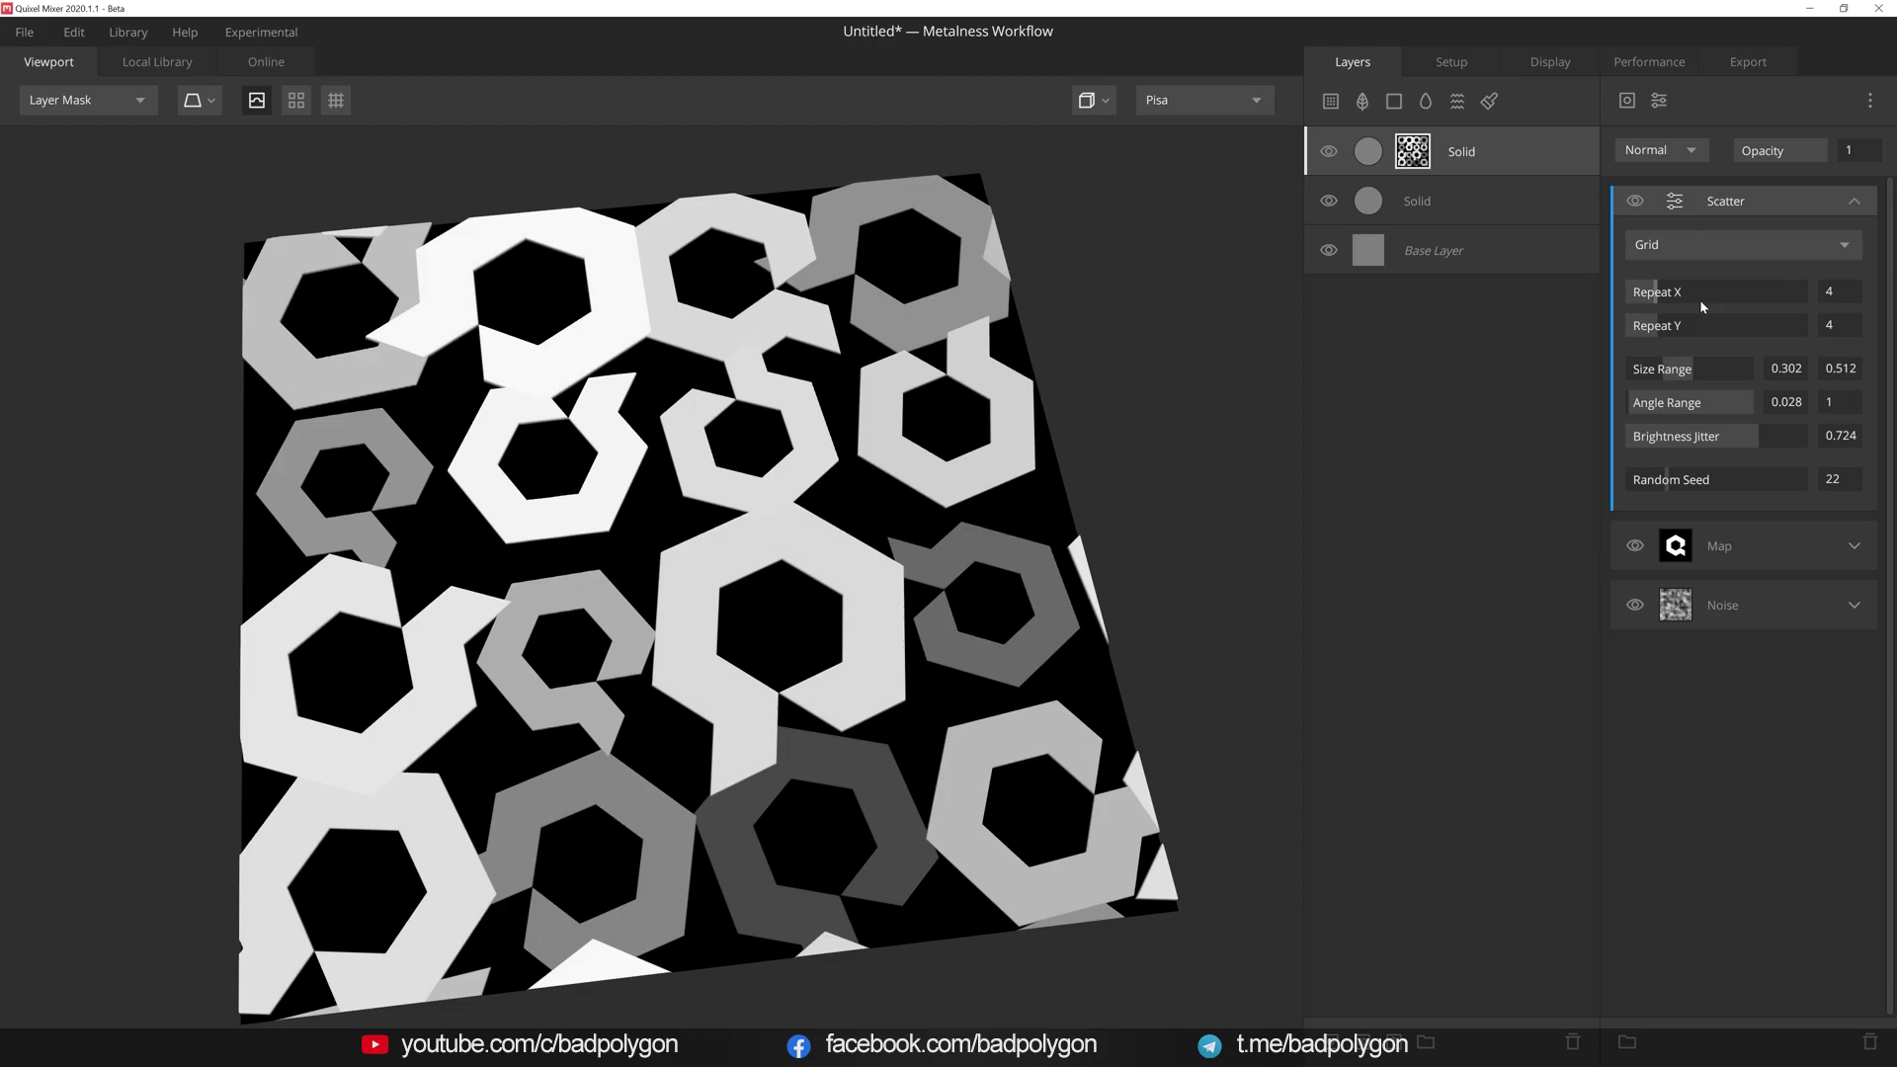
left_click_drag(1660, 301, 1687, 300)
left_click_drag(1686, 300, 1679, 325)
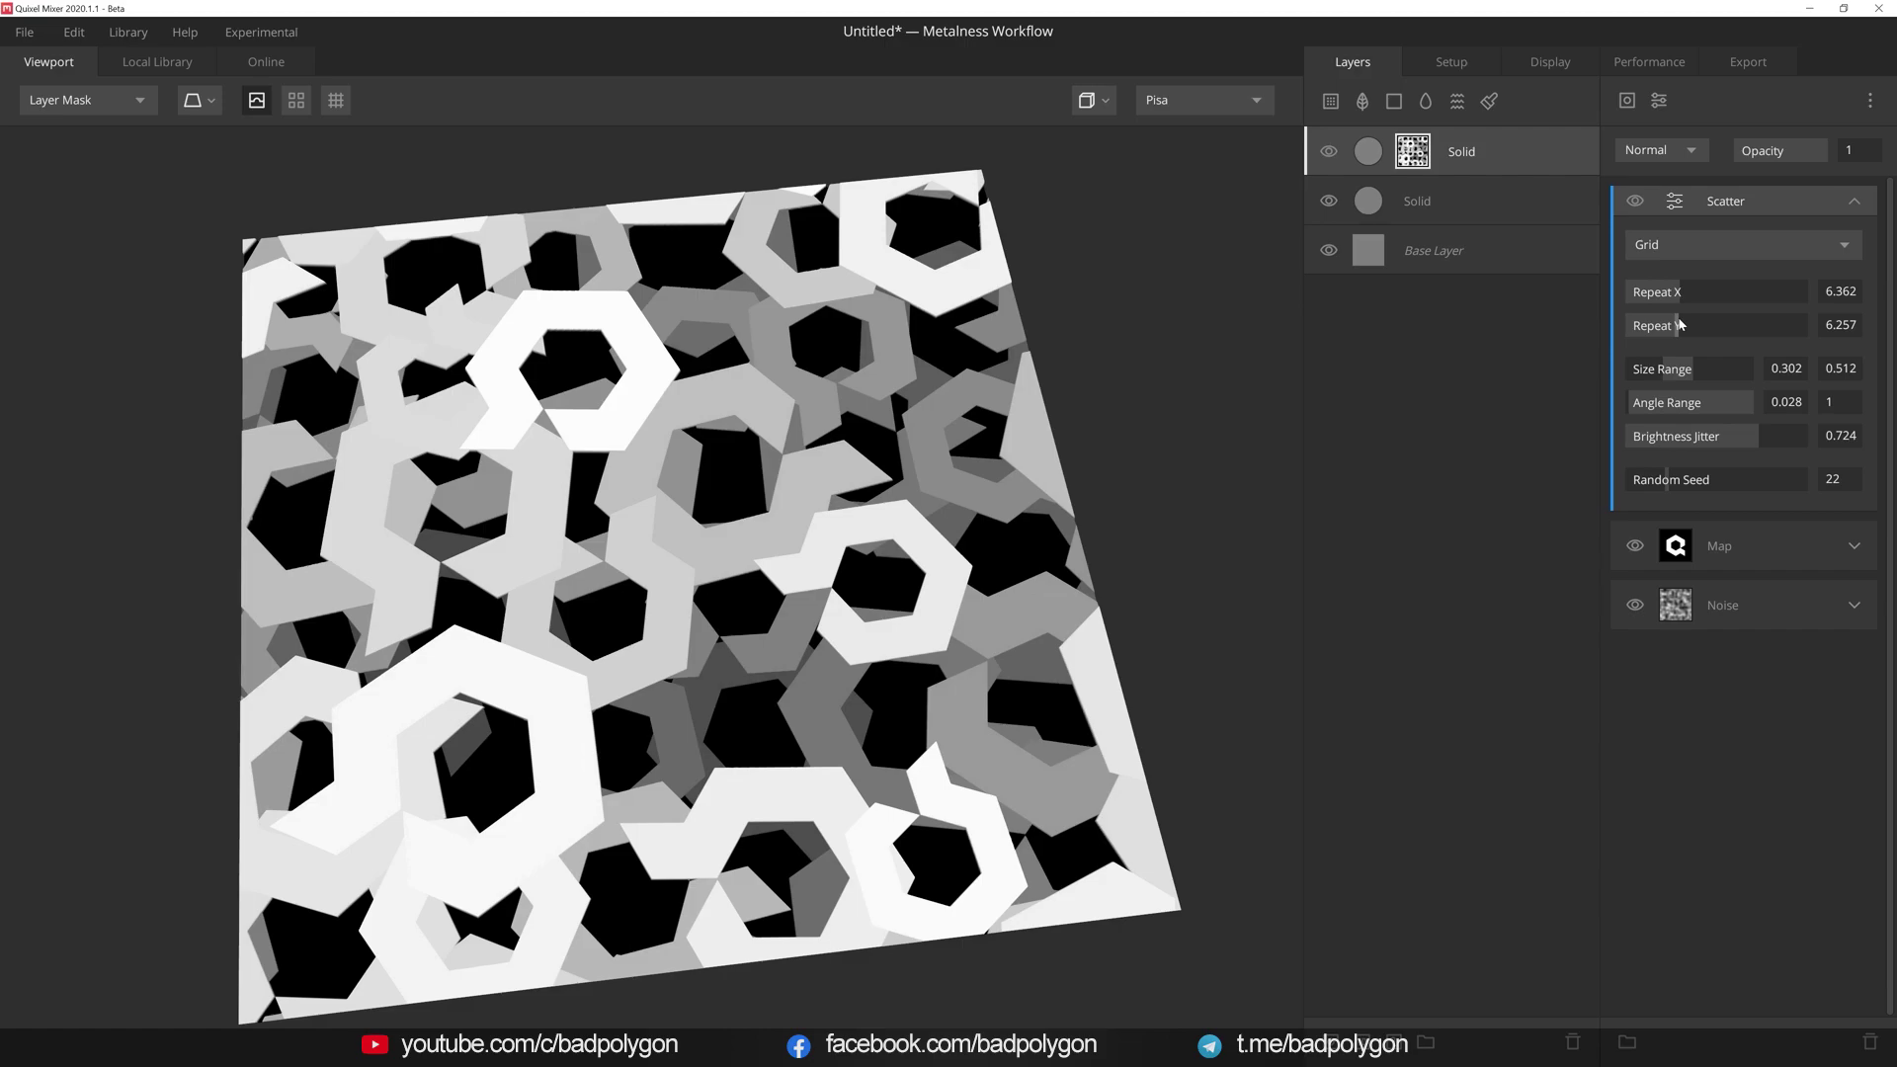
mouse_move(1690, 369)
left_mouse_down()
mouse_move(1662, 368)
mouse_move(1631, 411)
left_mouse_up()
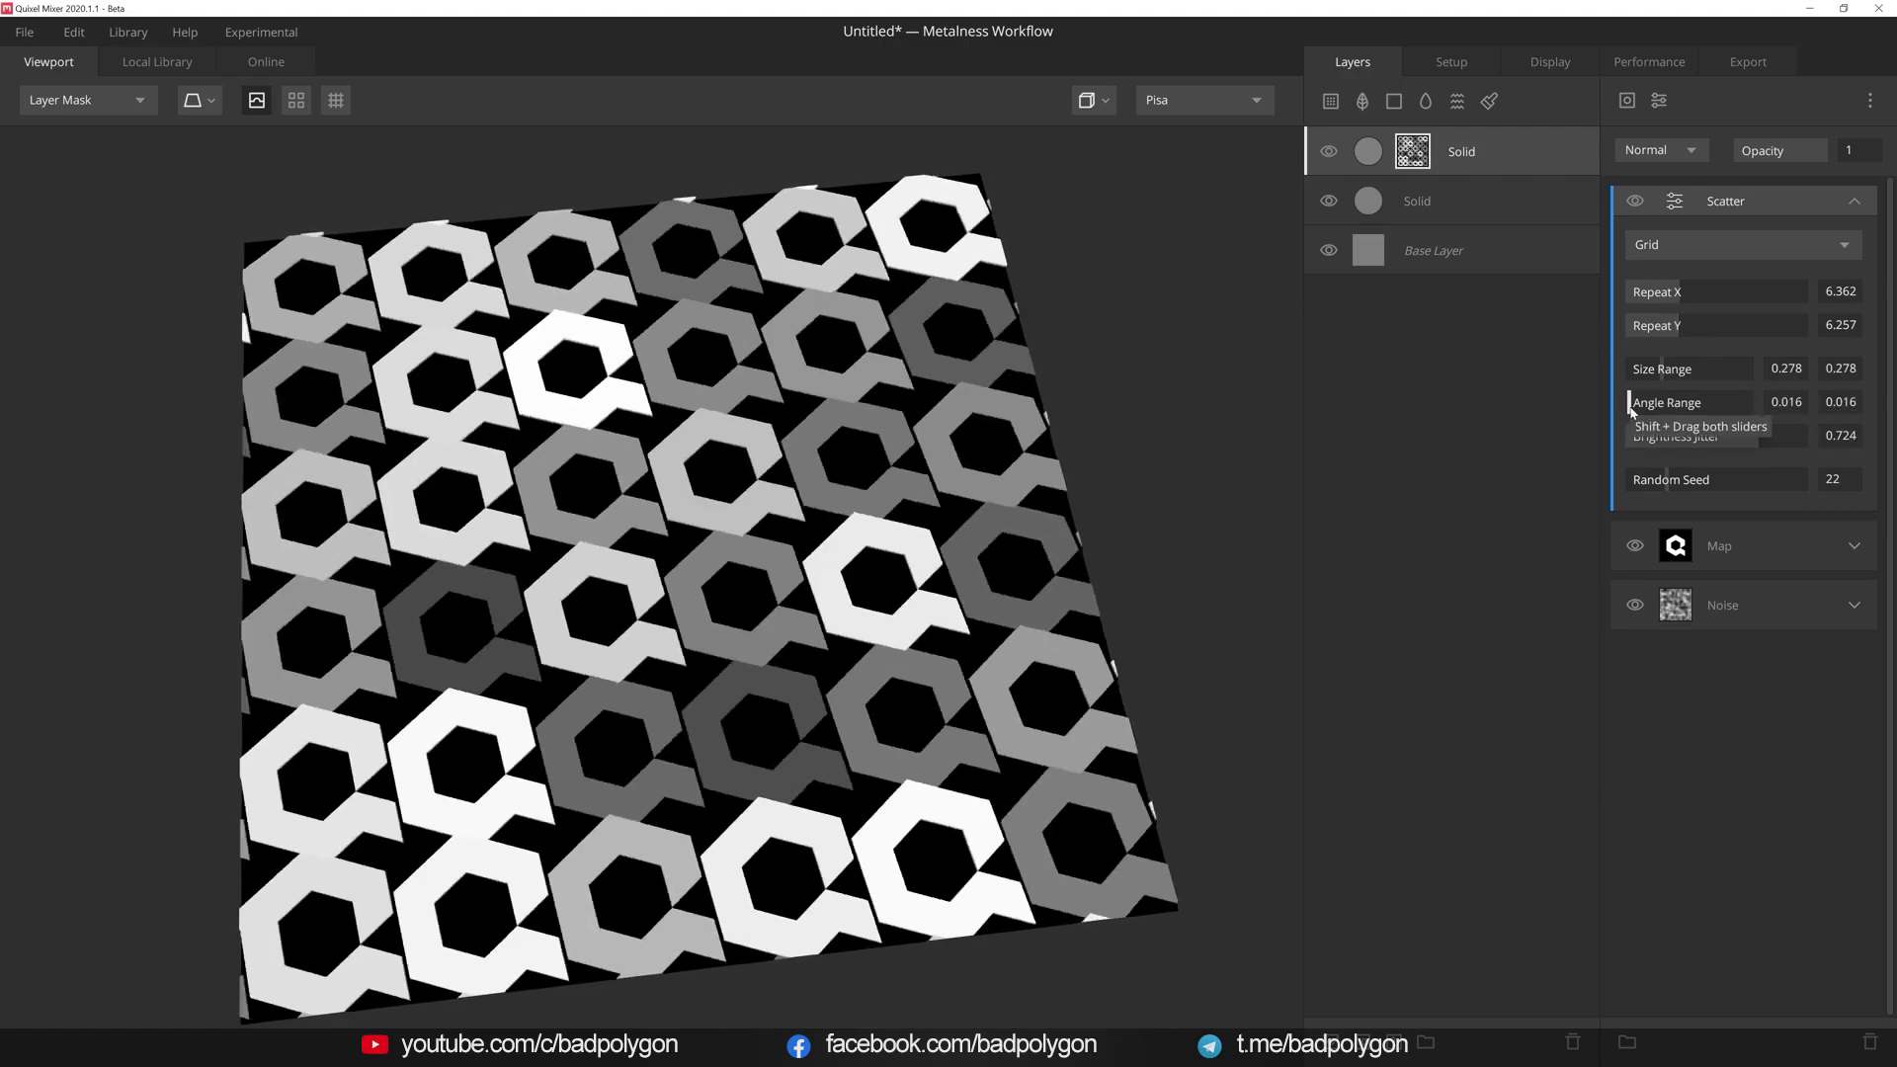
left_click_drag(1631, 411, 1656, 374)
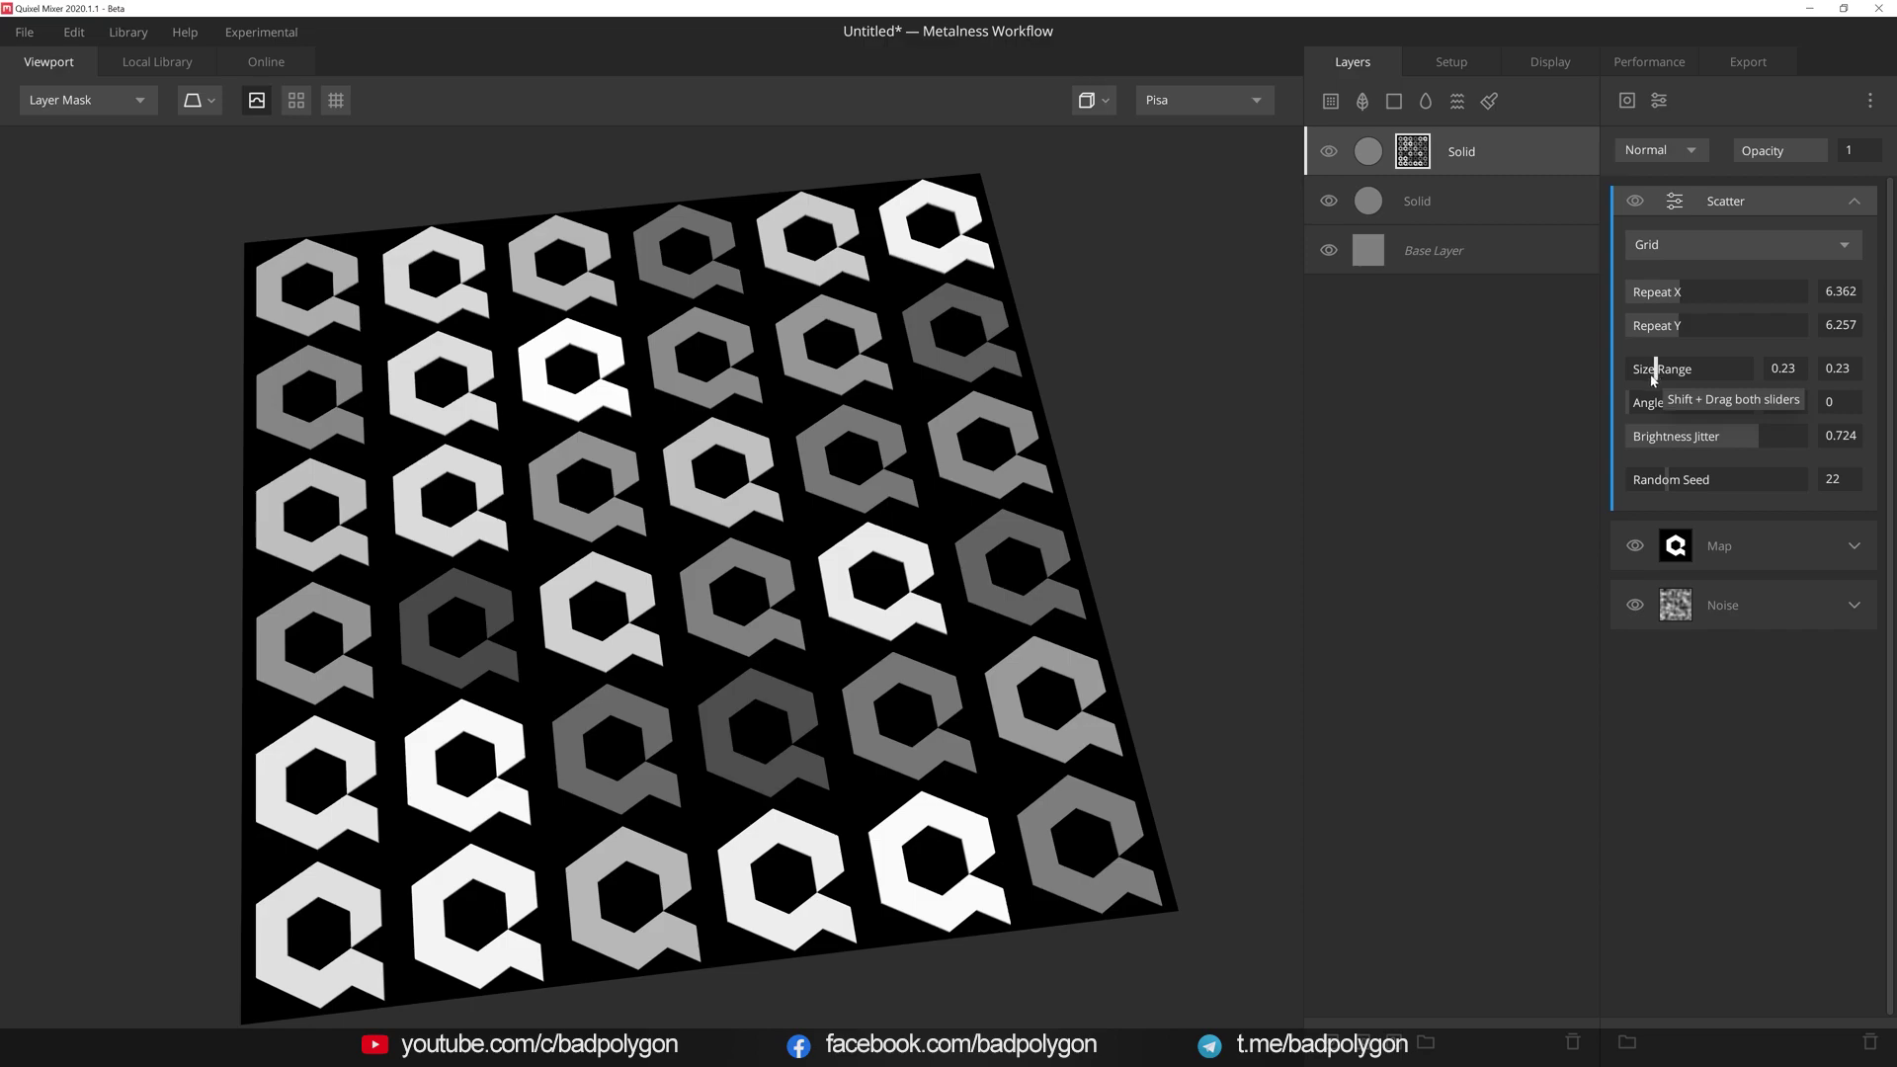
- Set the Map layer's blend mode to Add so it combines with the noise
left_click(1731, 555)
left_click(1688, 156)
left_click(1680, 211)
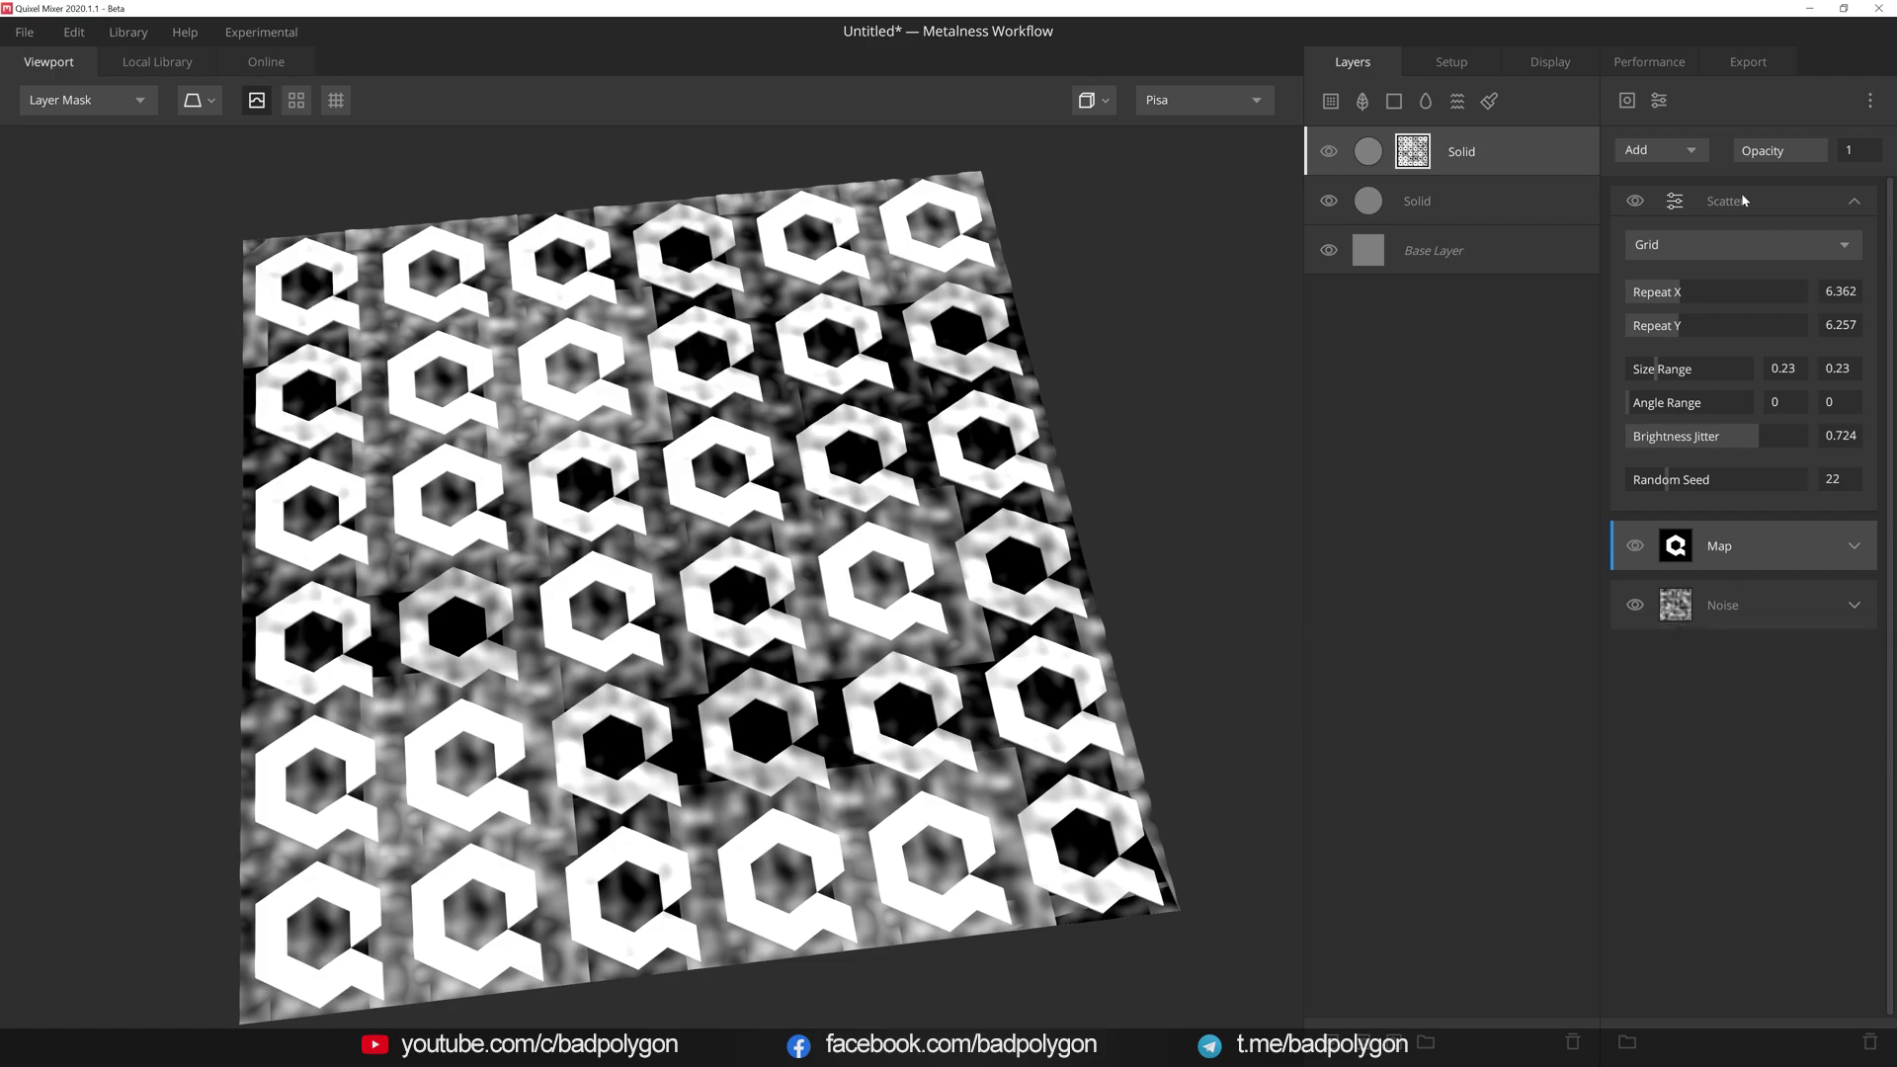
- Switch the logo scatter from Grid to Random, adjusting density, size and random seed
left_click_drag(1742, 200, 1737, 210)
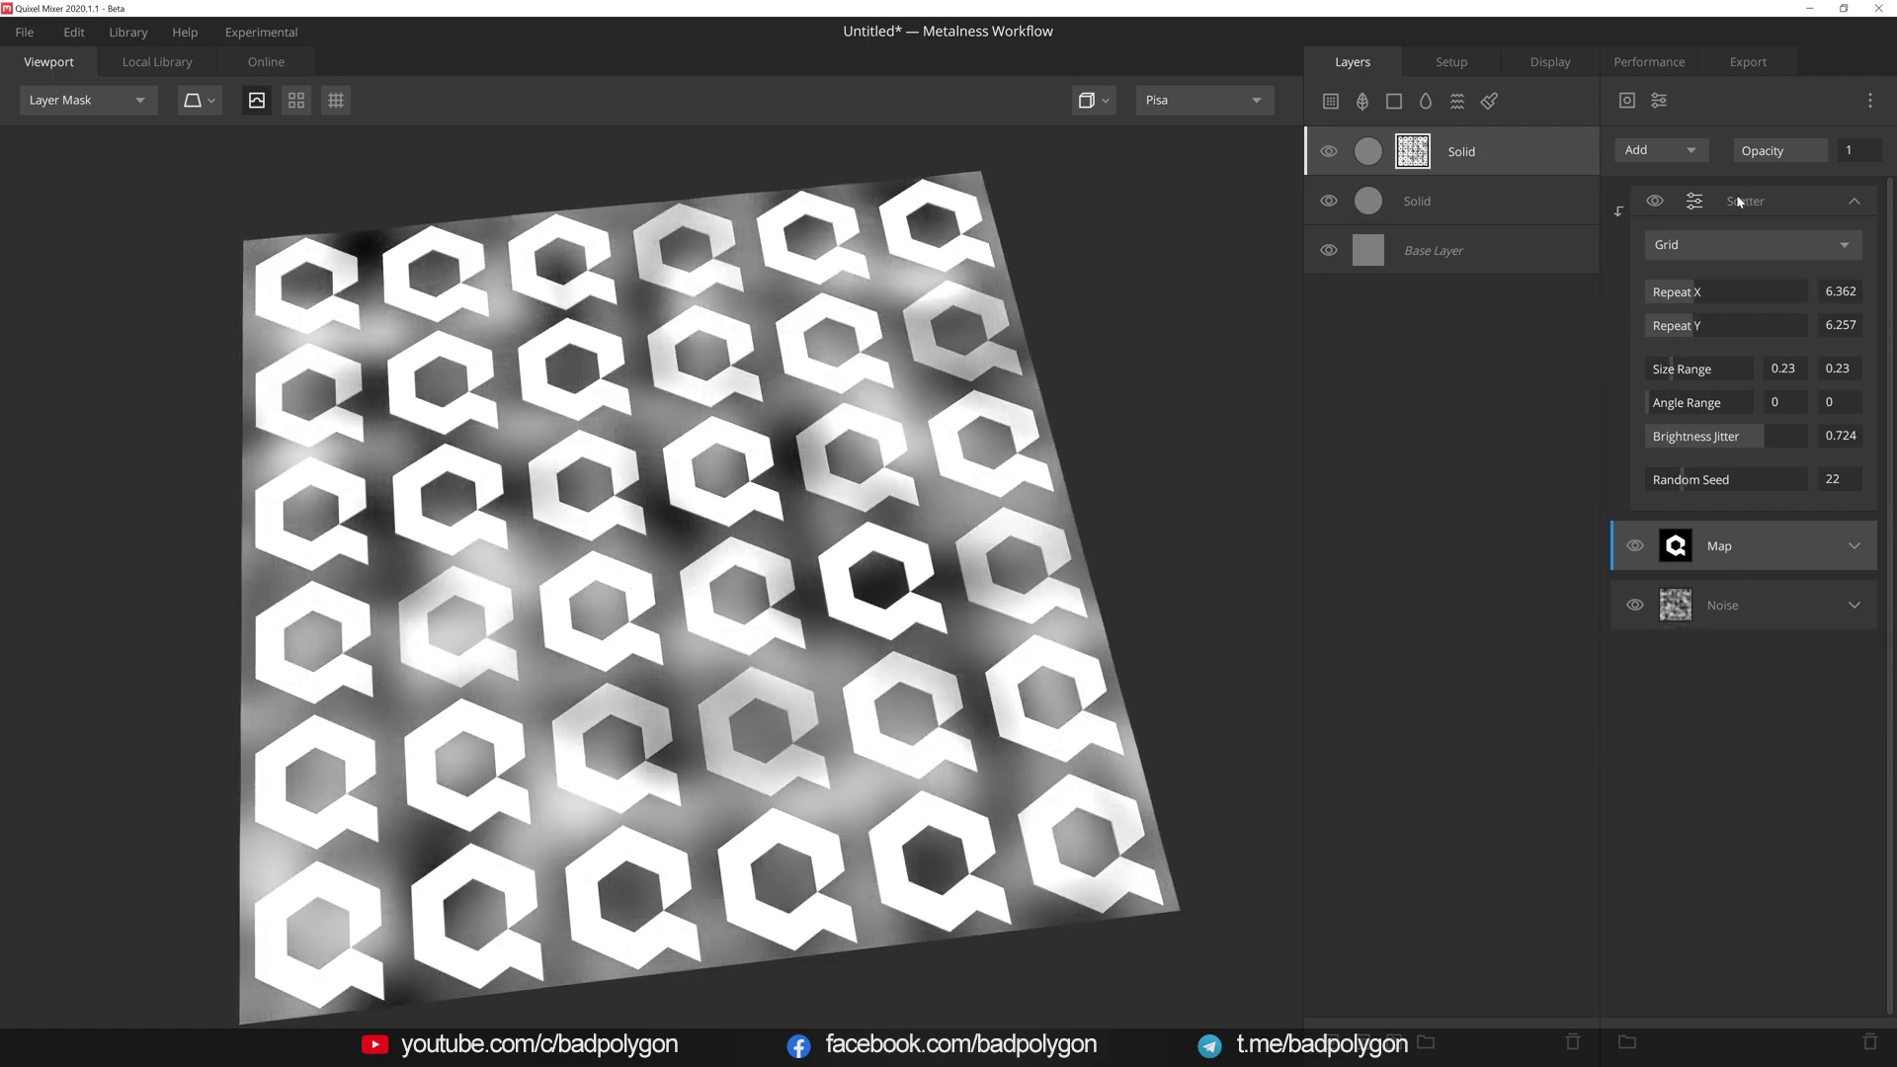
mouse_move(1695, 292)
left_mouse_down()
mouse_move(1672, 327)
mouse_move(1692, 326)
left_mouse_up()
left_click(1715, 243)
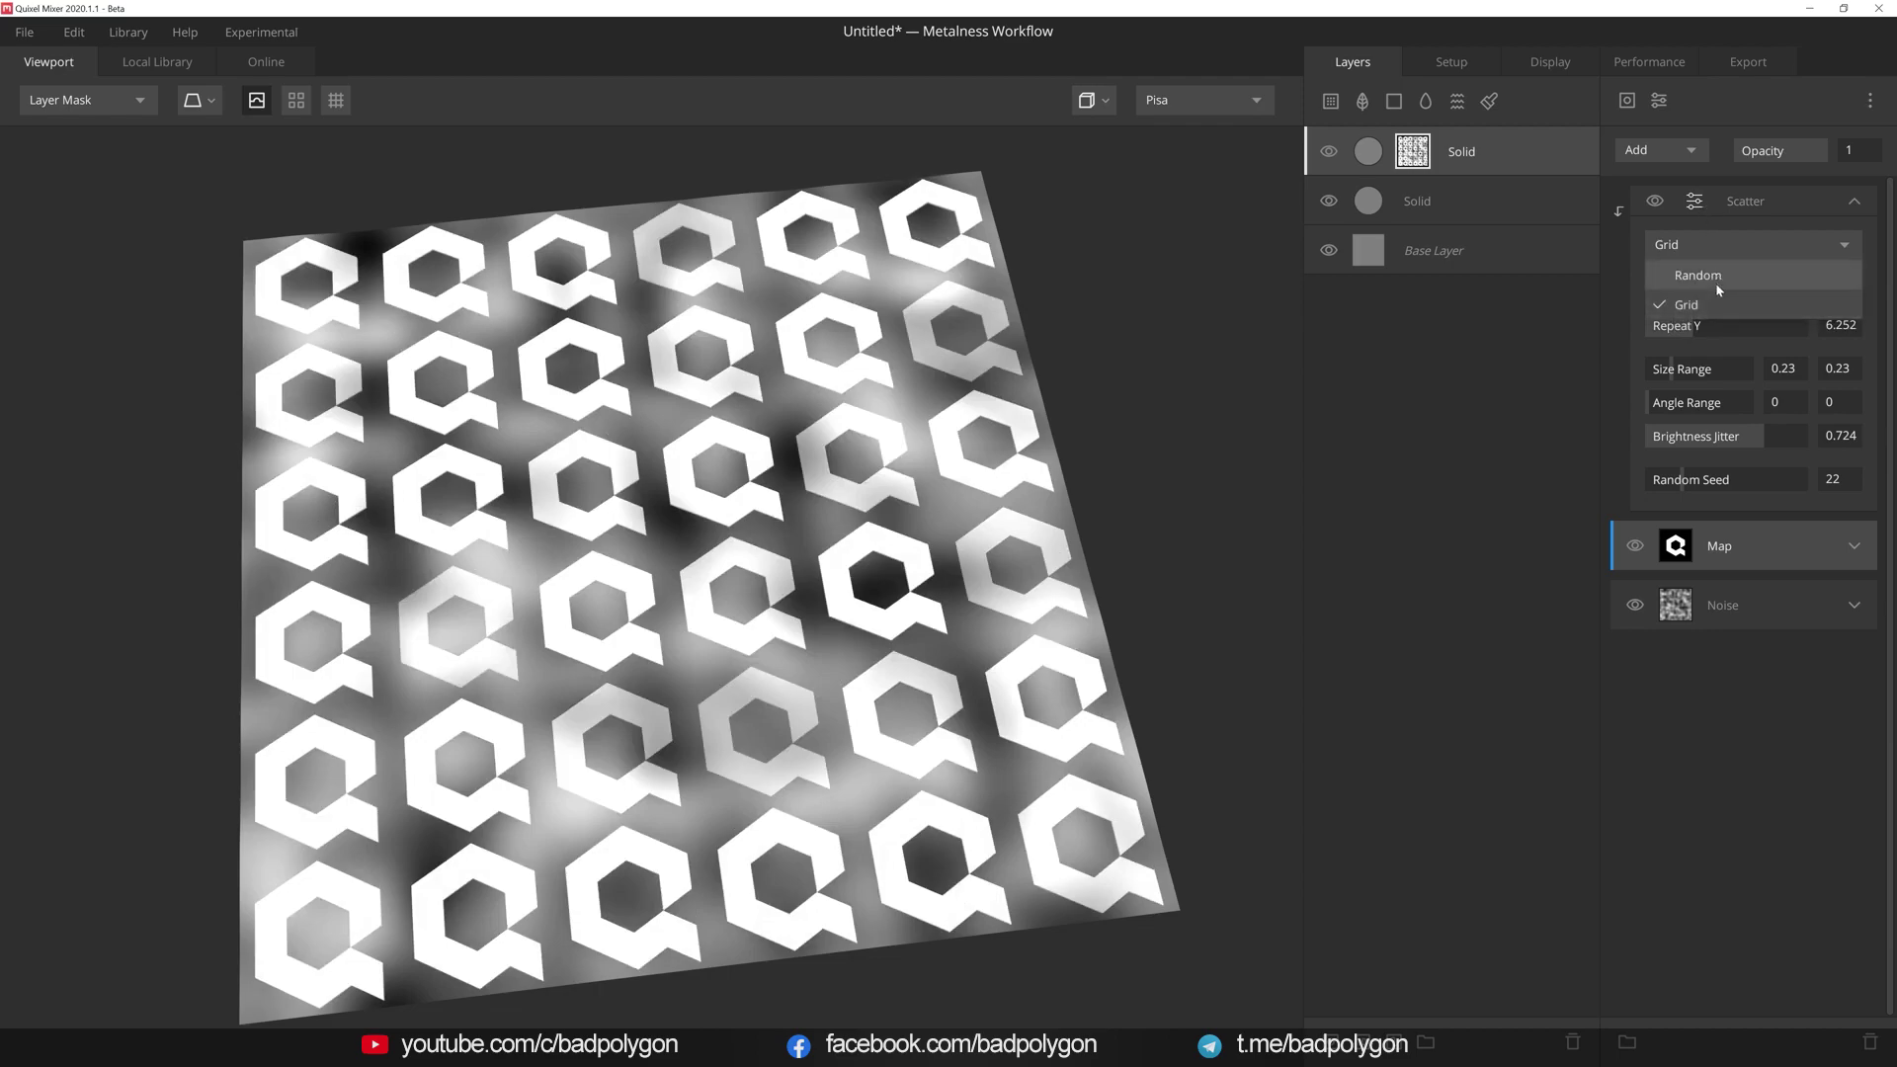
left_click(1714, 276)
mouse_move(1665, 292)
left_mouse_down()
mouse_move(1685, 291)
mouse_move(1701, 338)
mouse_move(1660, 341)
mouse_move(1754, 365)
mouse_move(1768, 402)
left_mouse_up()
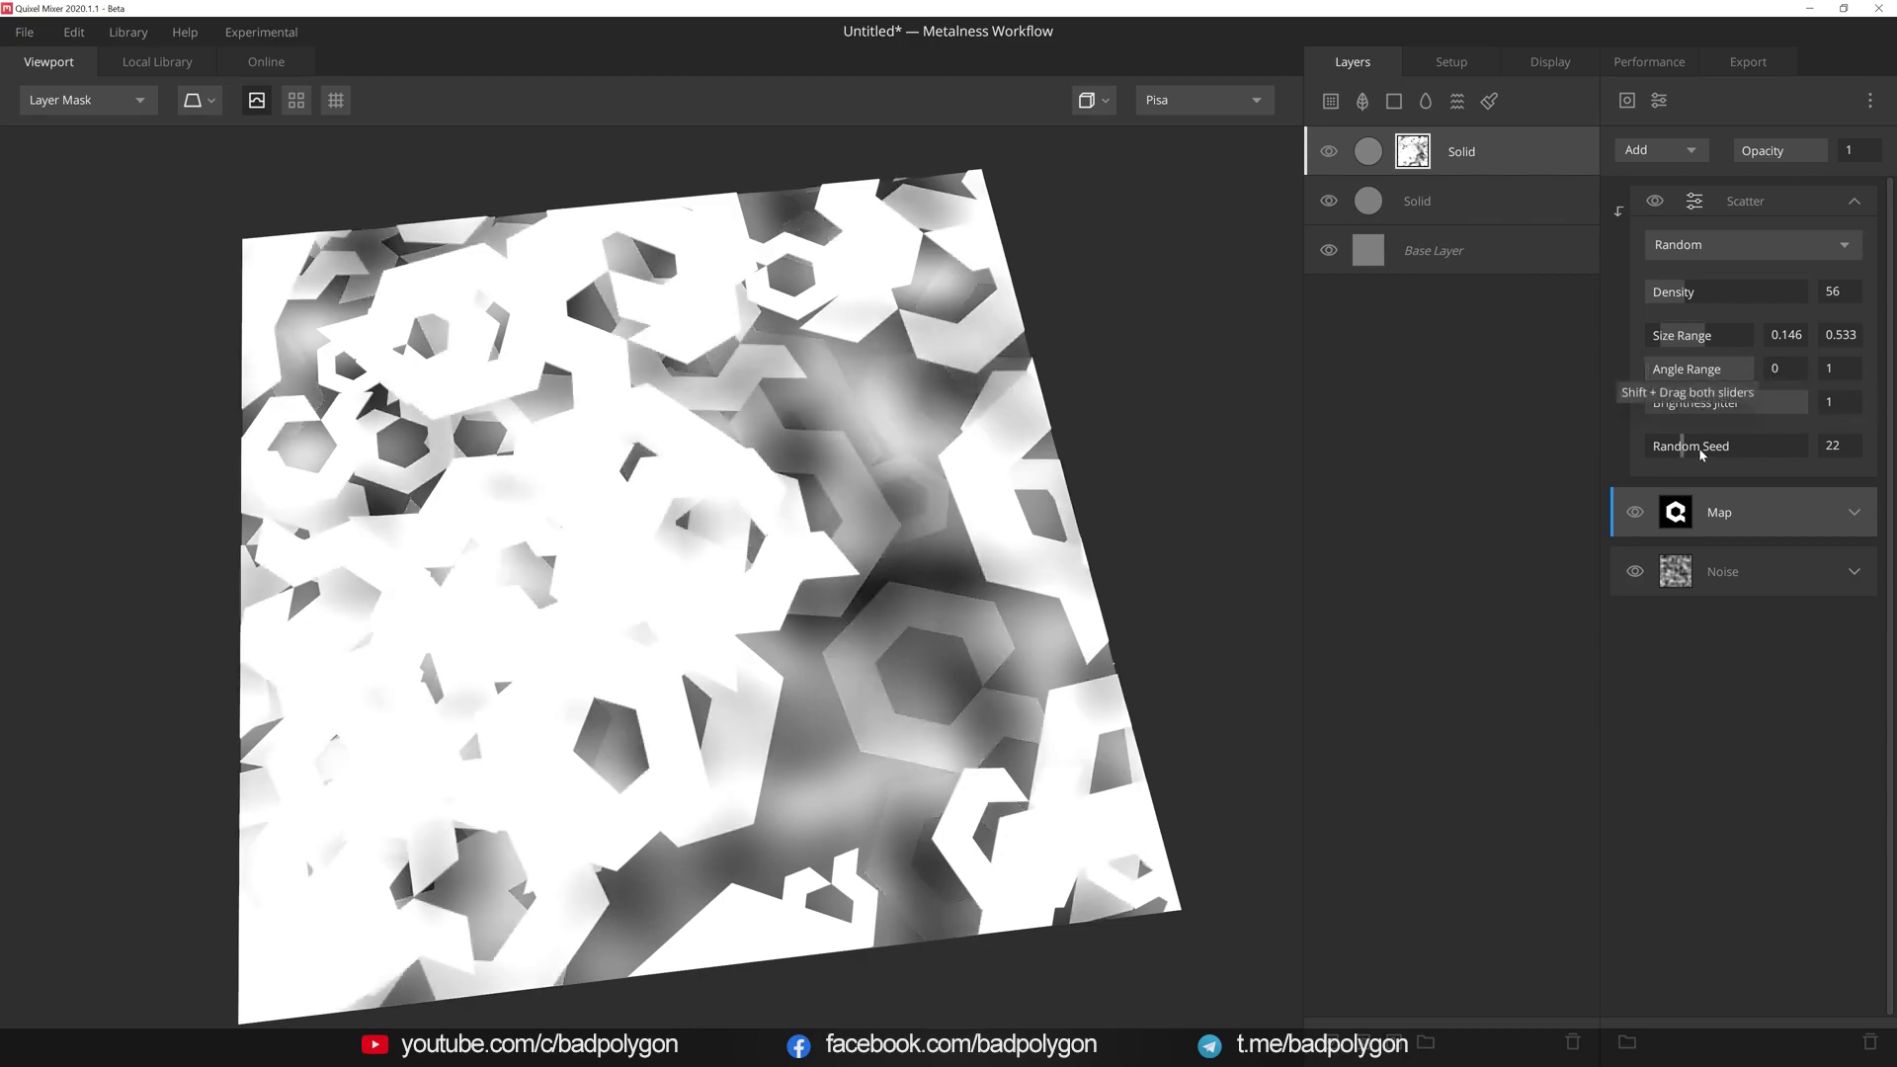
left_click_drag(1684, 445, 1724, 445)
left_click_drag(1677, 297, 1674, 296)
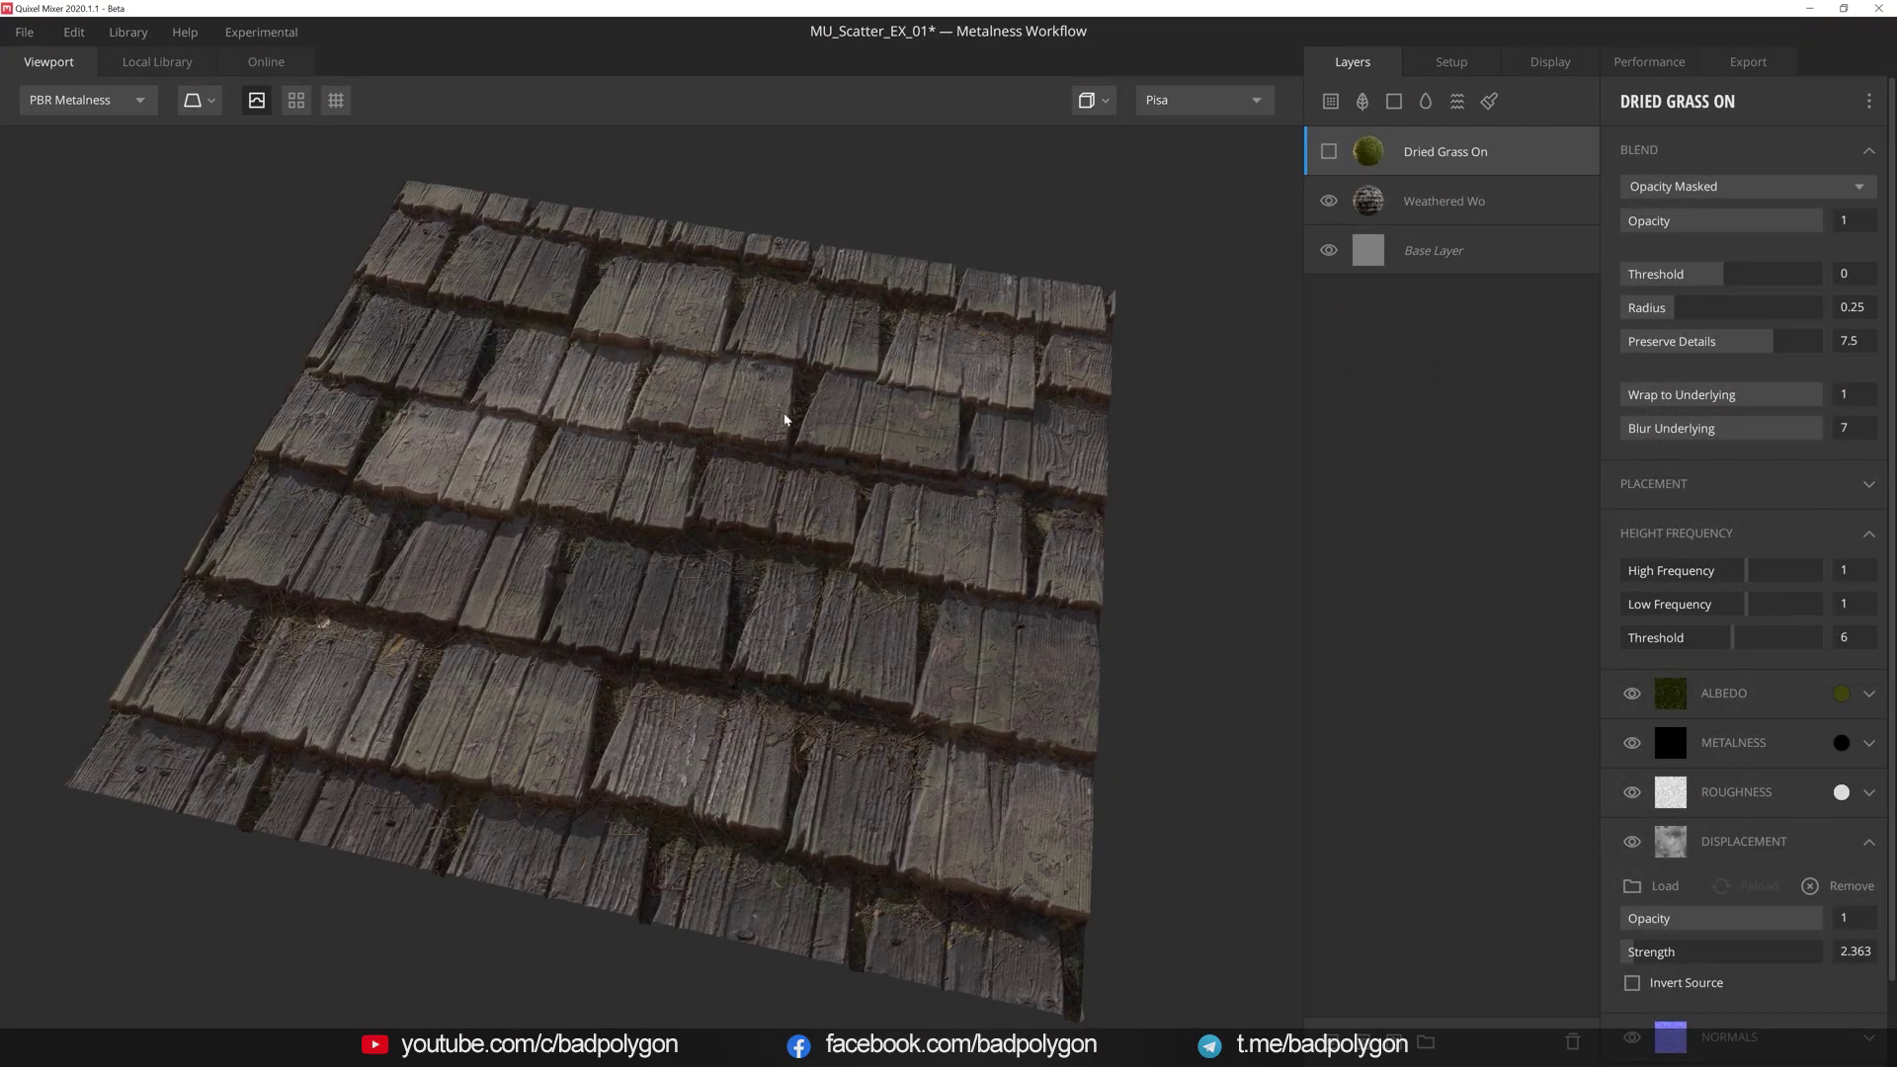
- Show the Dried Grass On layer, add an empty mask, and return Blur Underlying to 7
left_click(1330, 151)
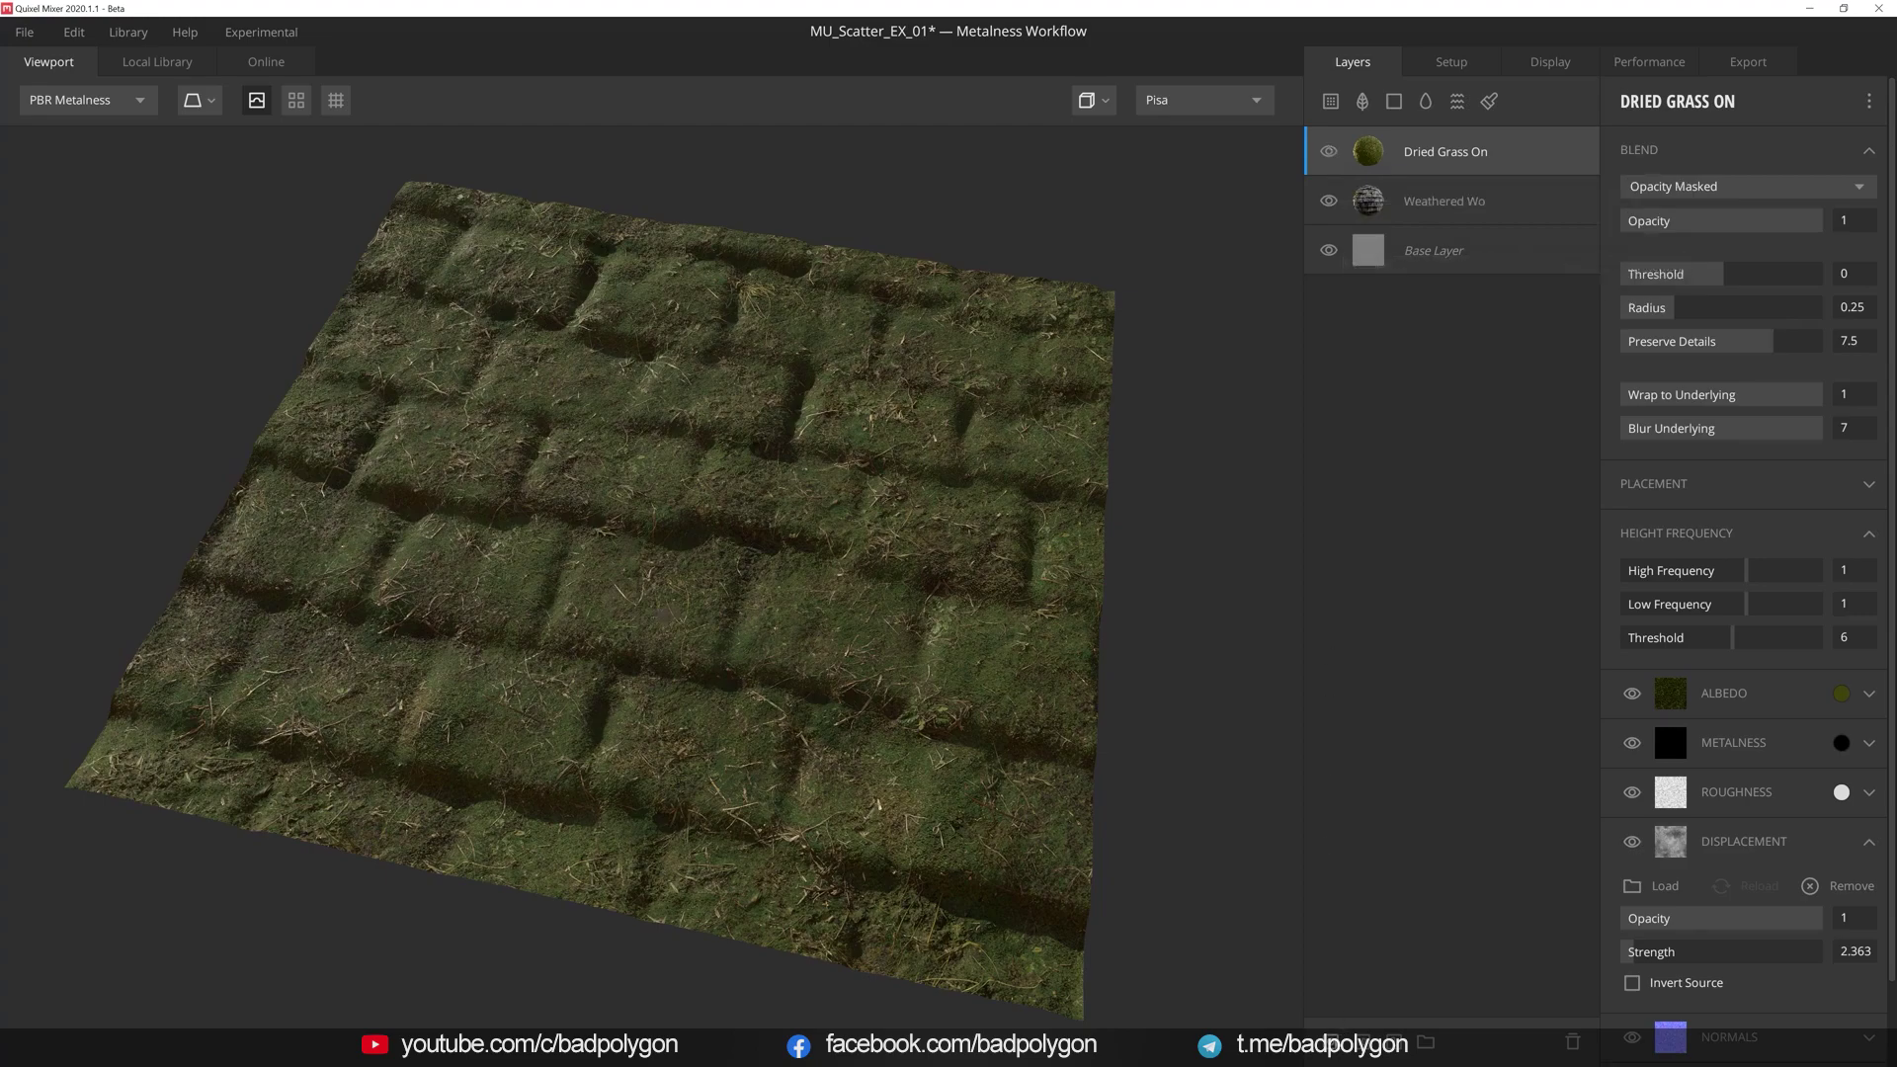
left_click(1332, 1042)
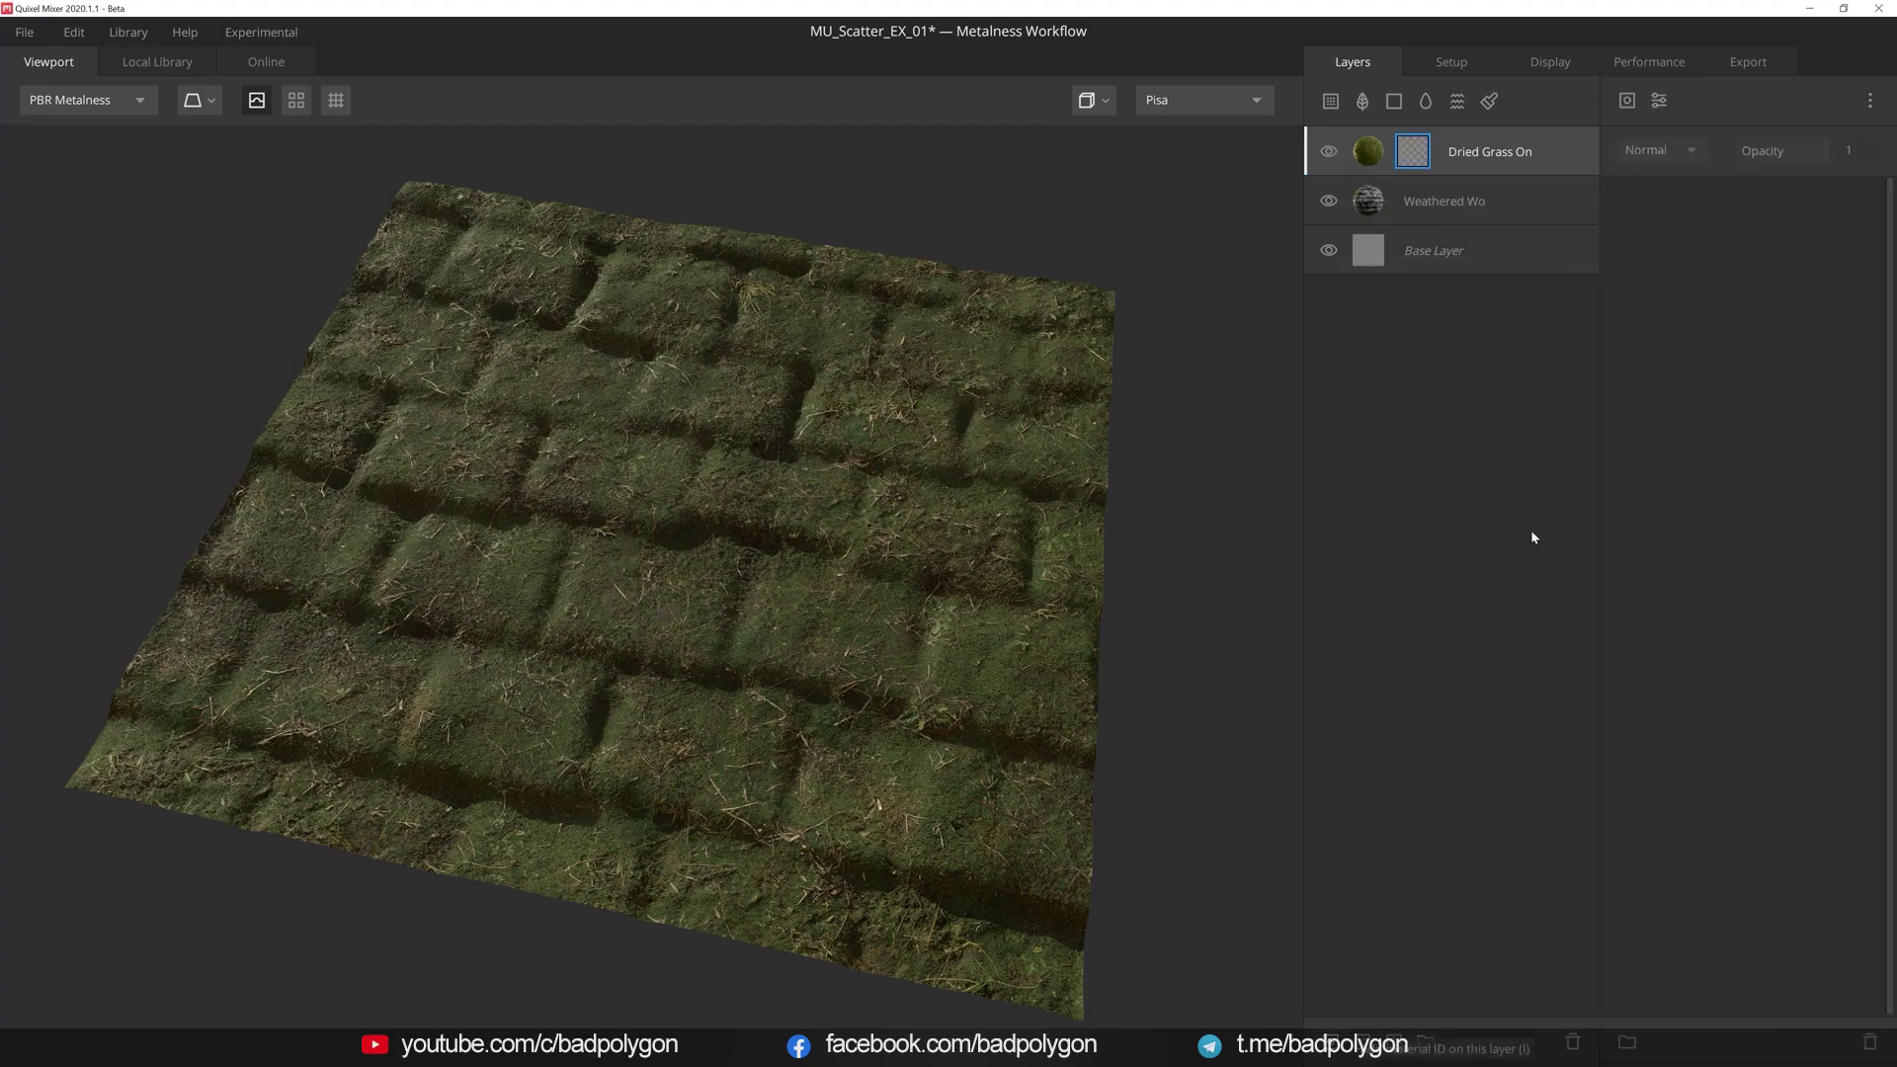
left_click(1366, 149)
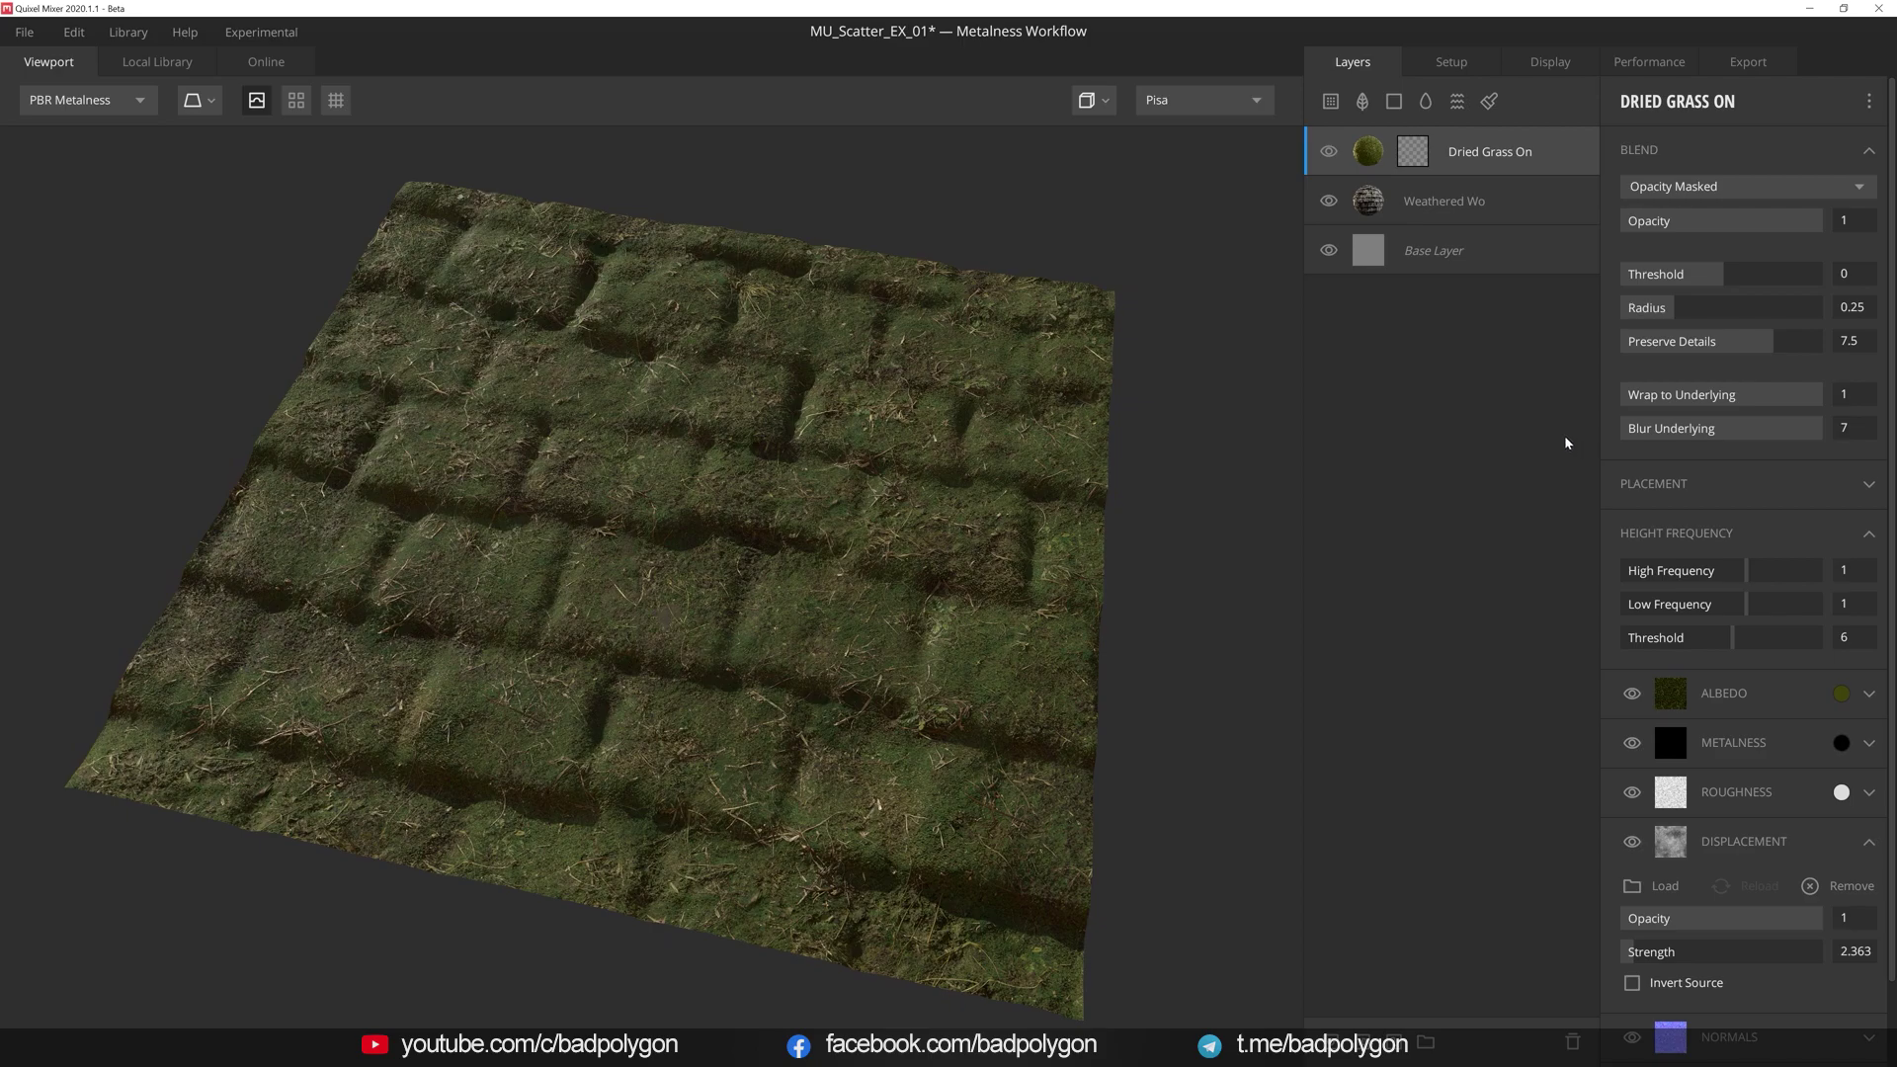
left_click_drag(1819, 435, 1627, 436)
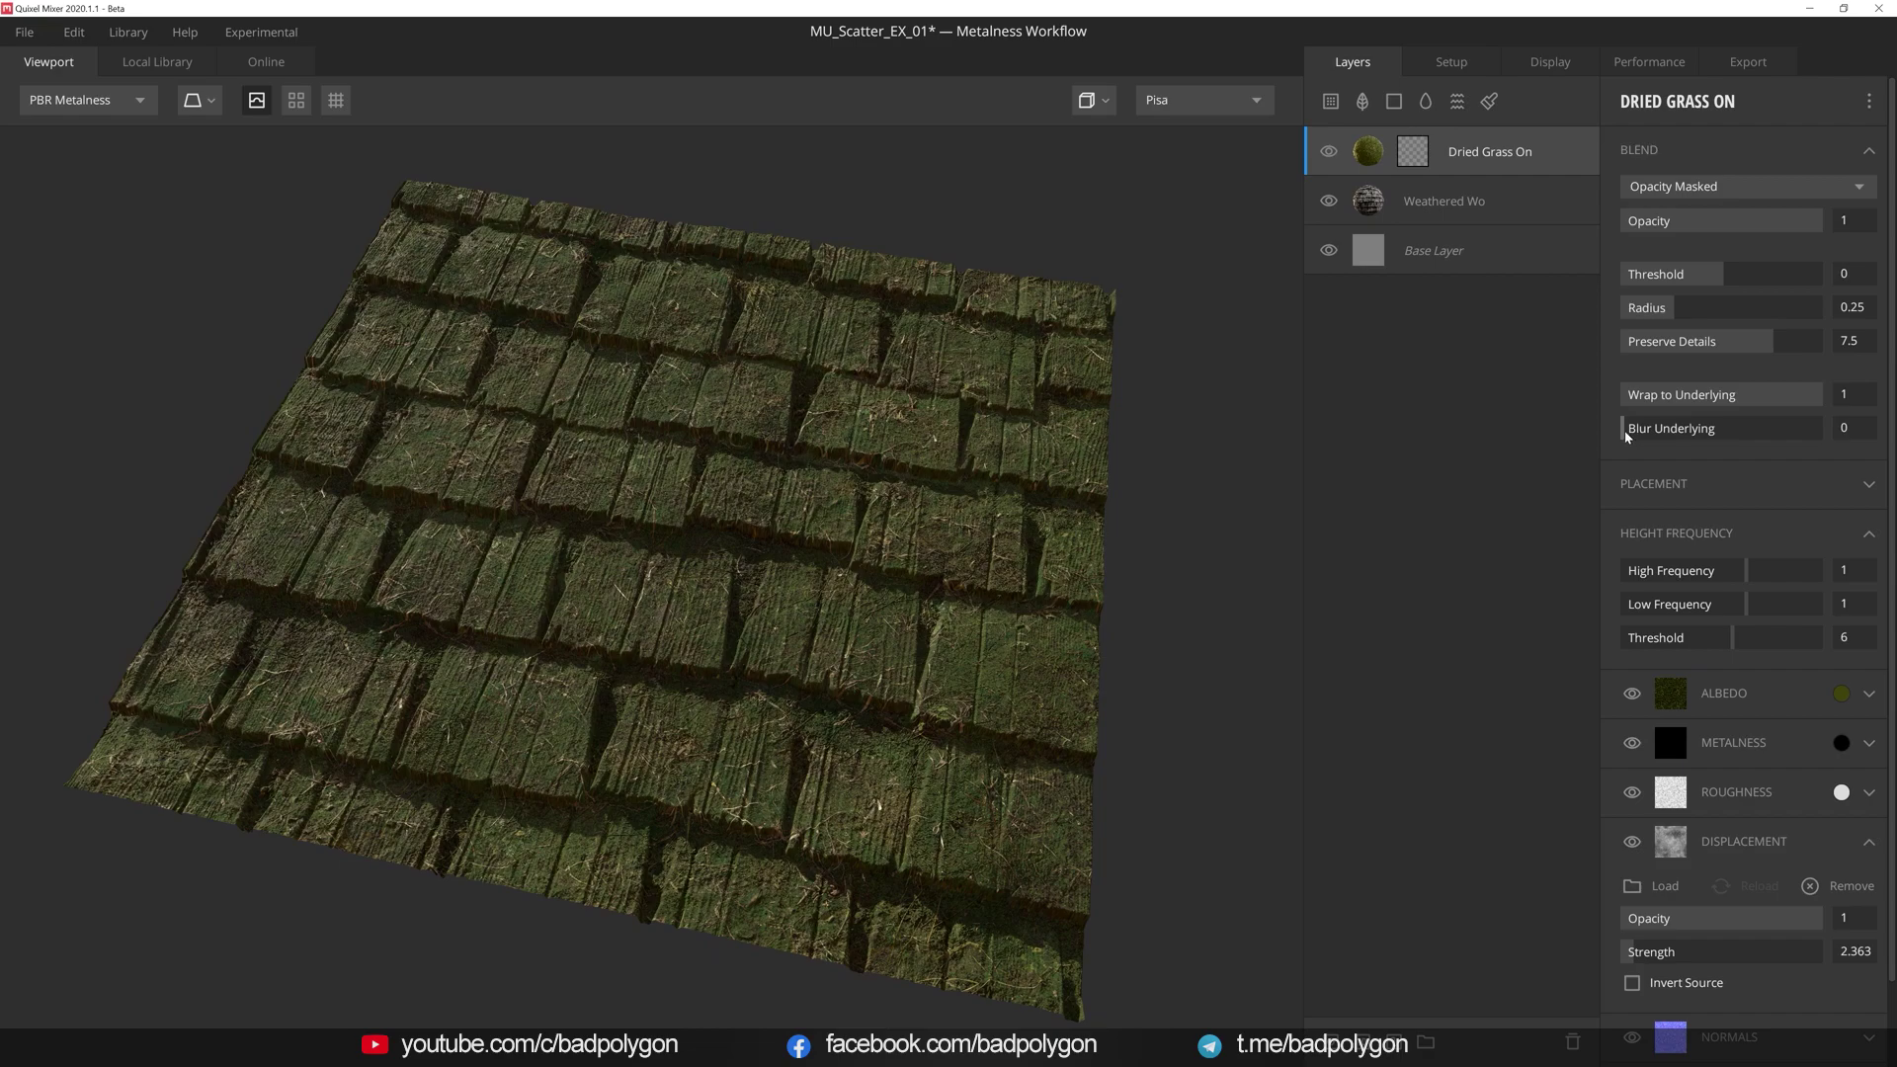
left_click_drag(1627, 436, 1828, 431)
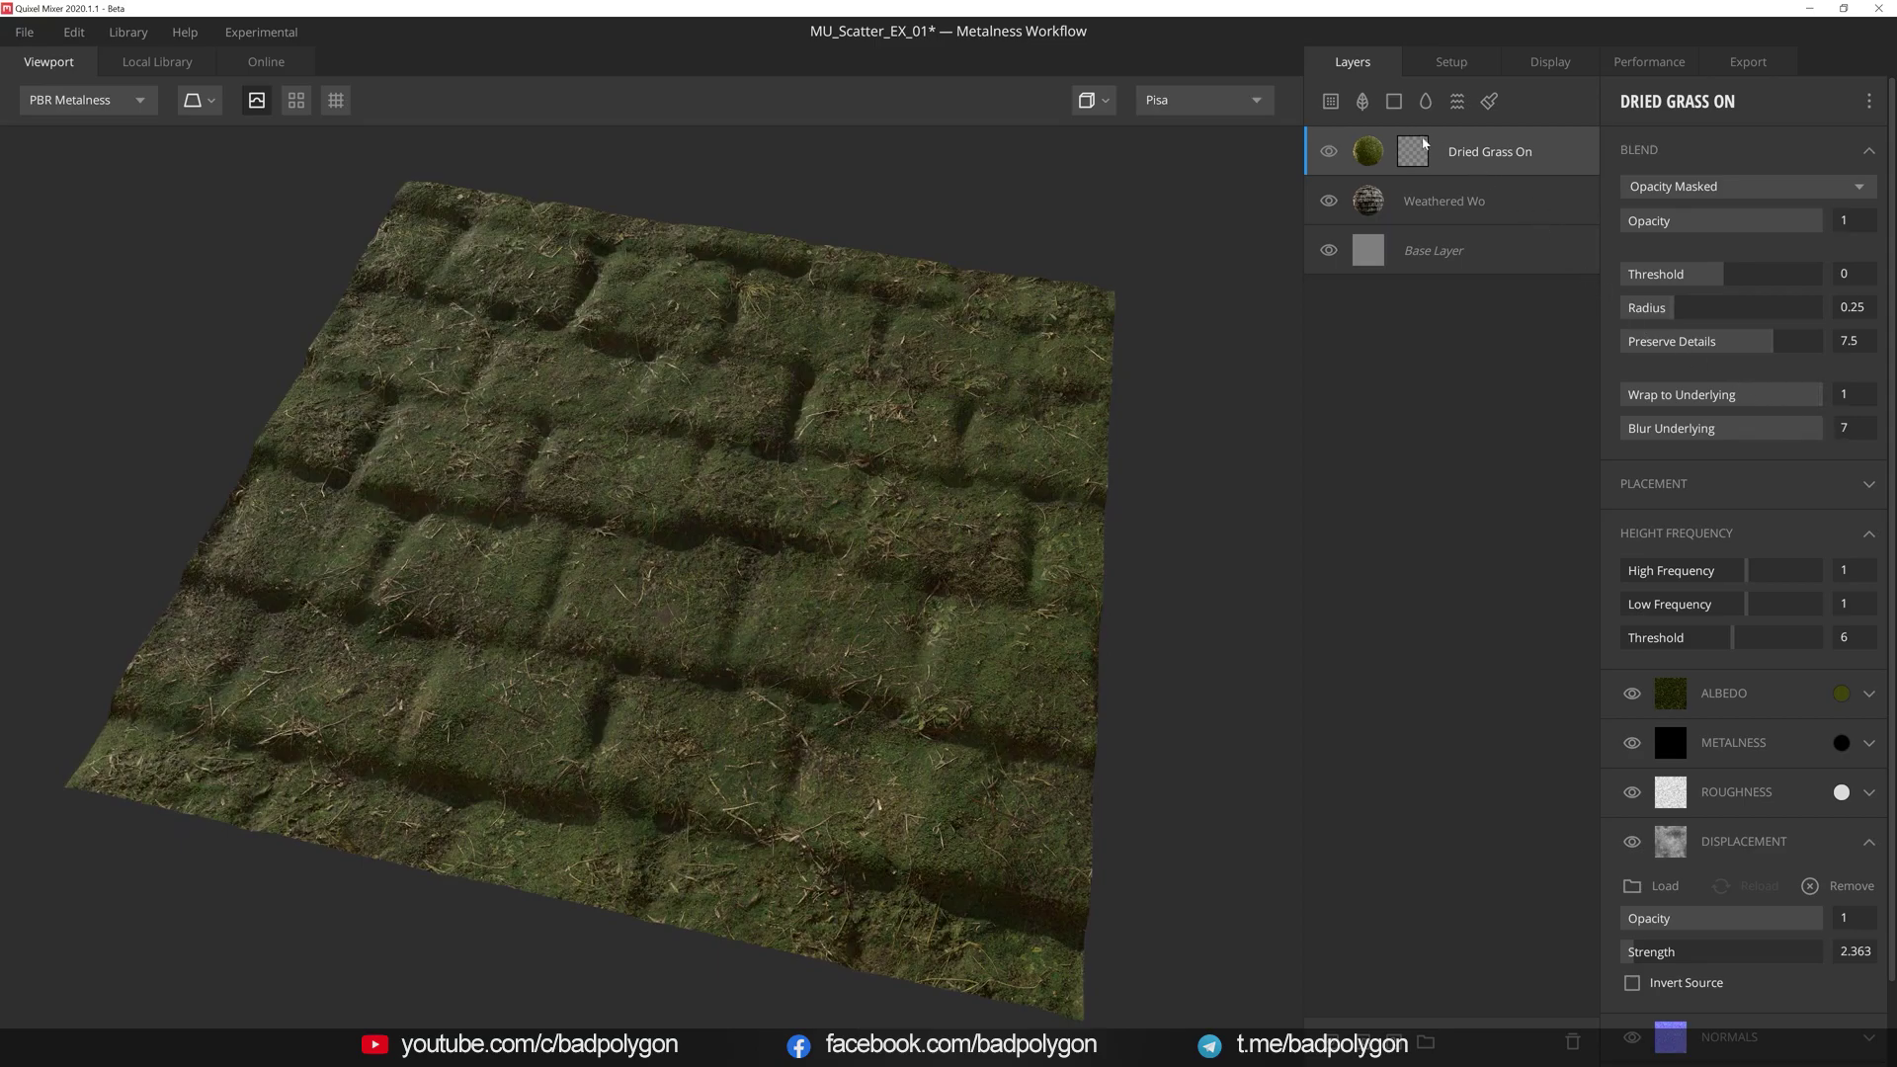
left_click(1413, 150)
- Add a Map component to the grass mask using the Brown Moss library asset's Opacity channel
left_click(1627, 100)
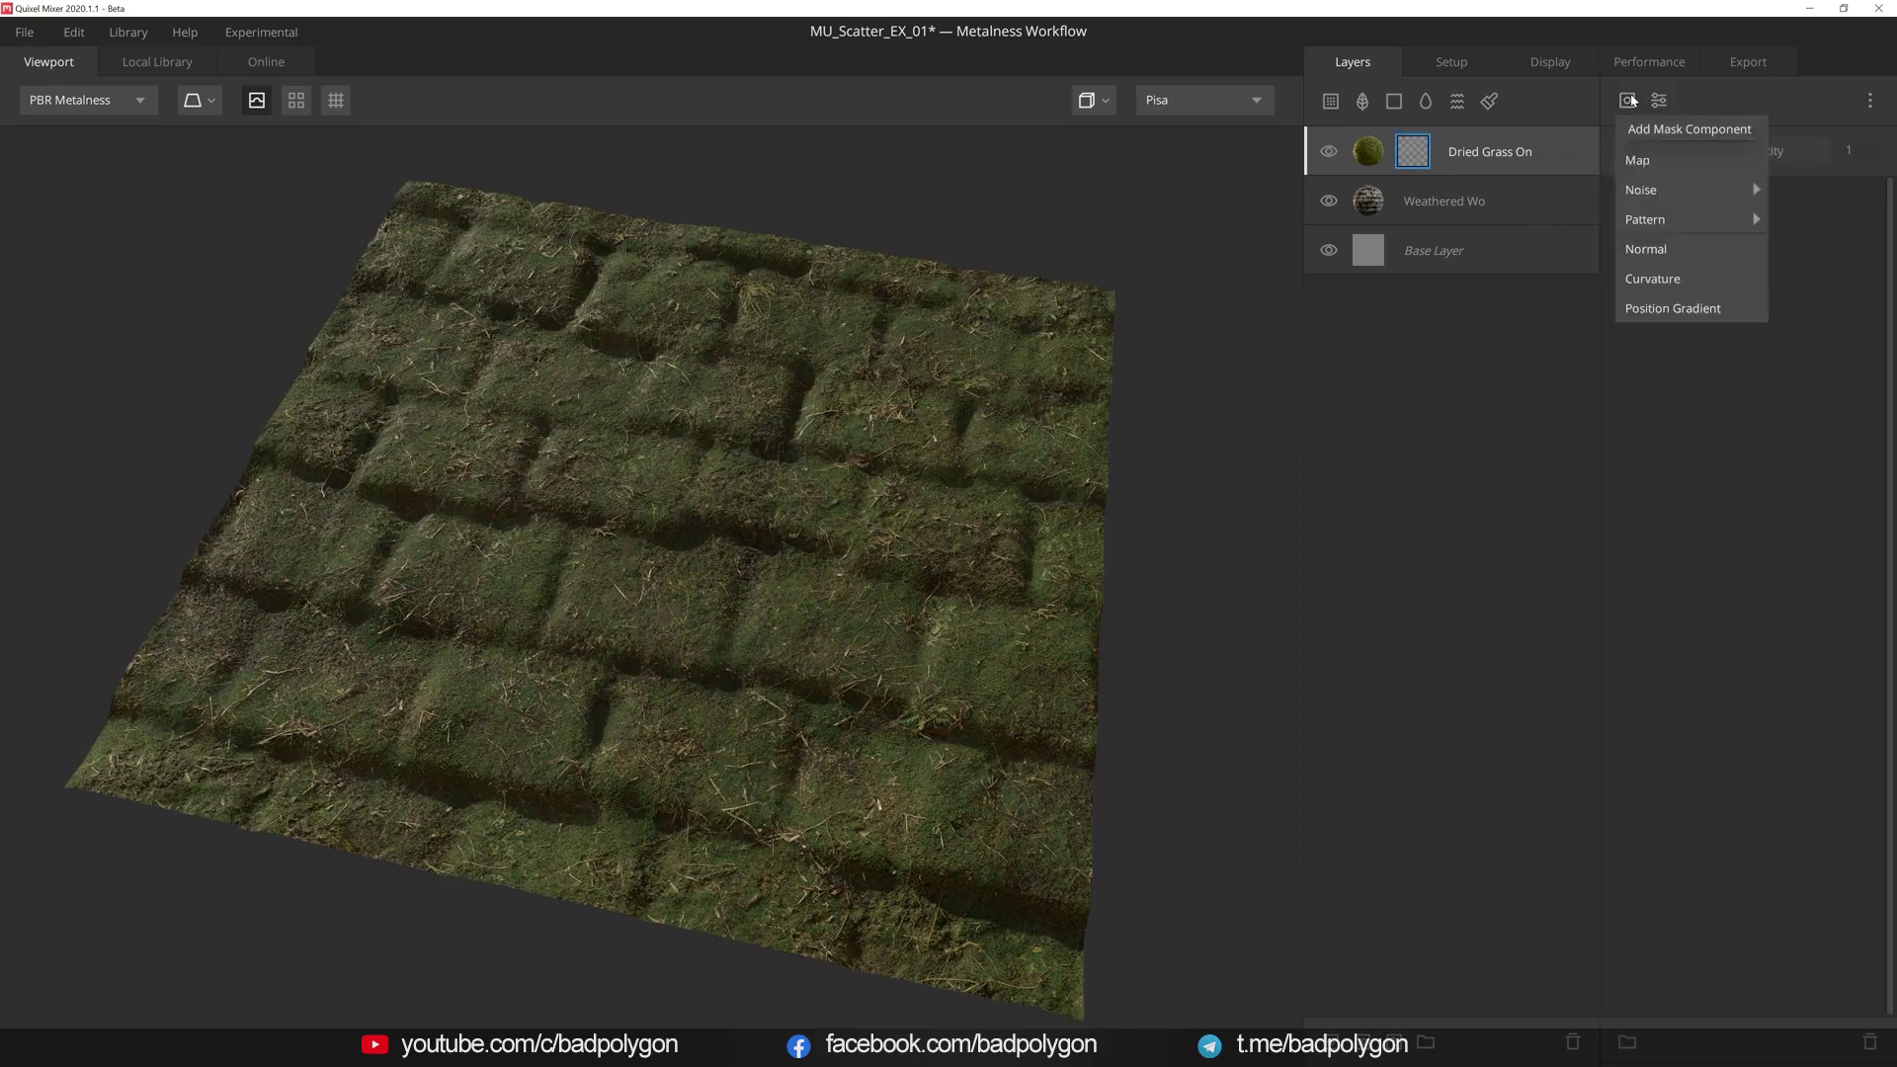
left_click(1665, 163)
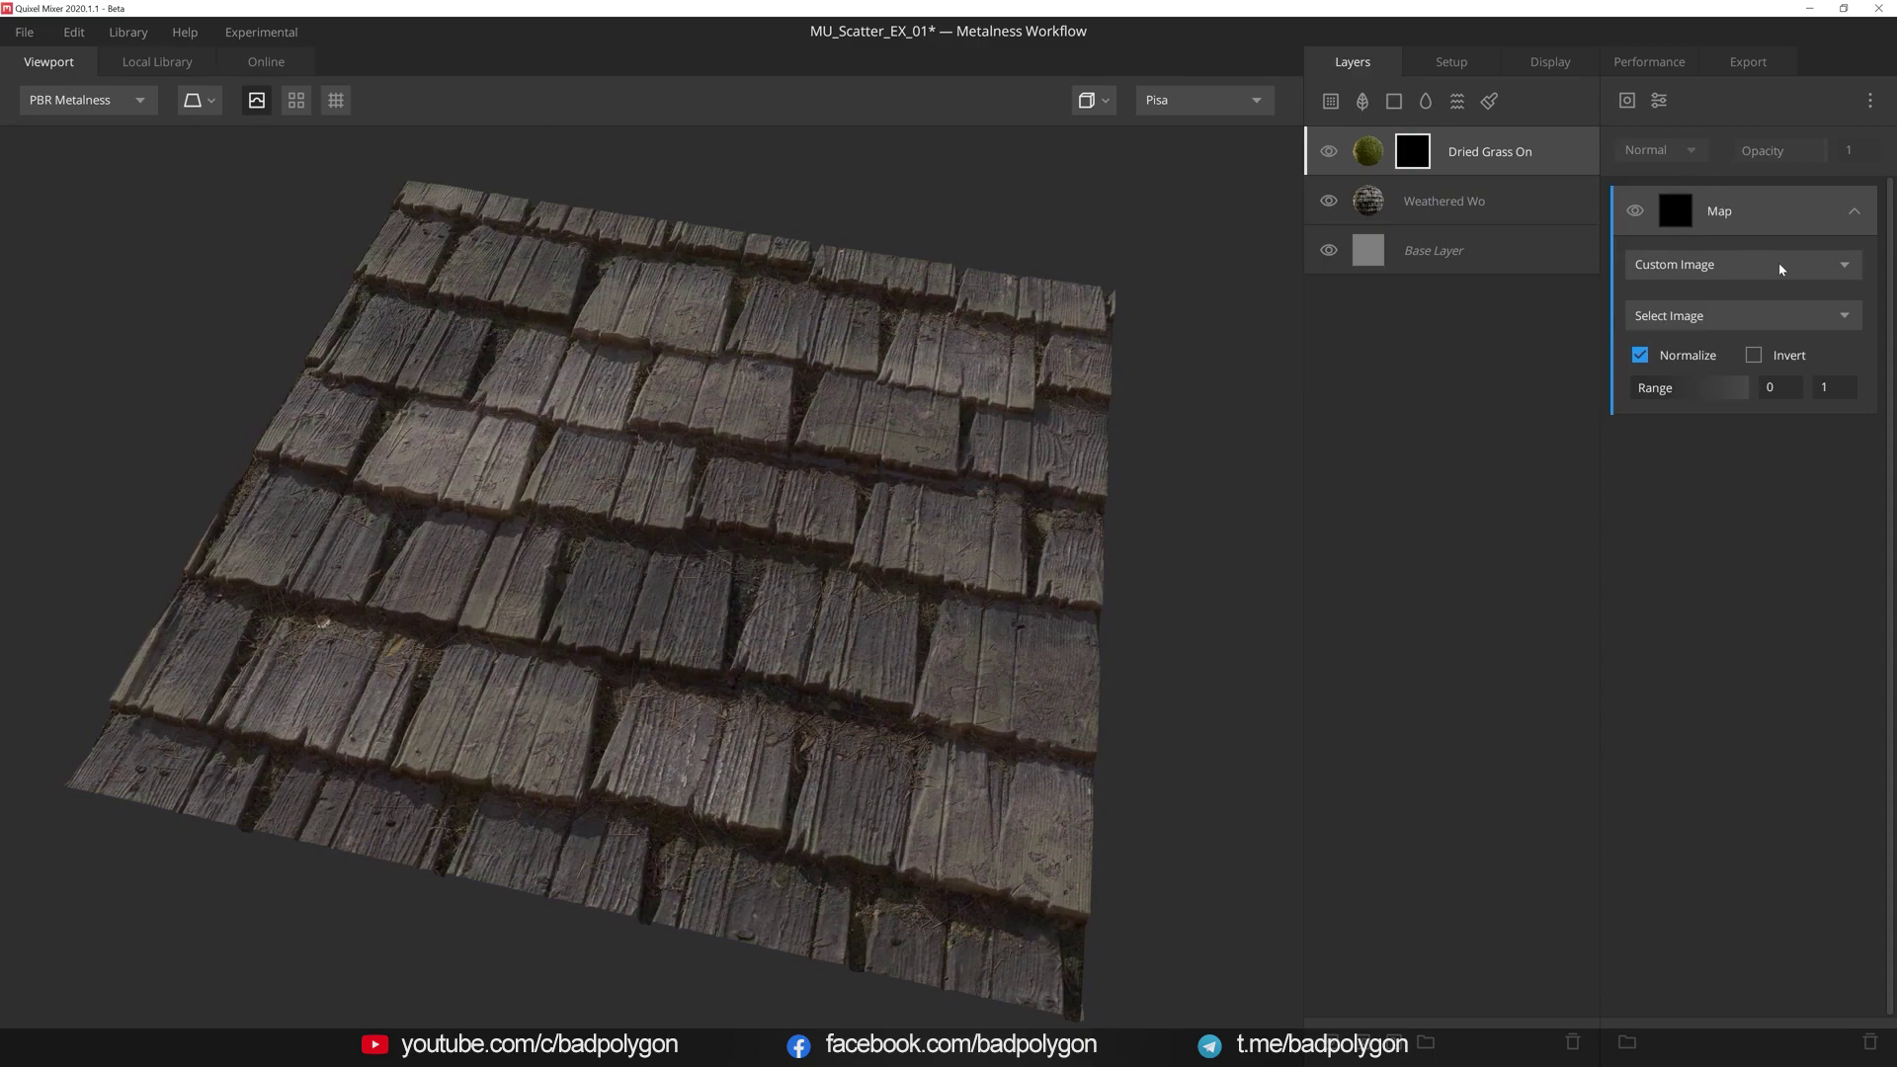
left_click(1779, 263)
left_click(1784, 351)
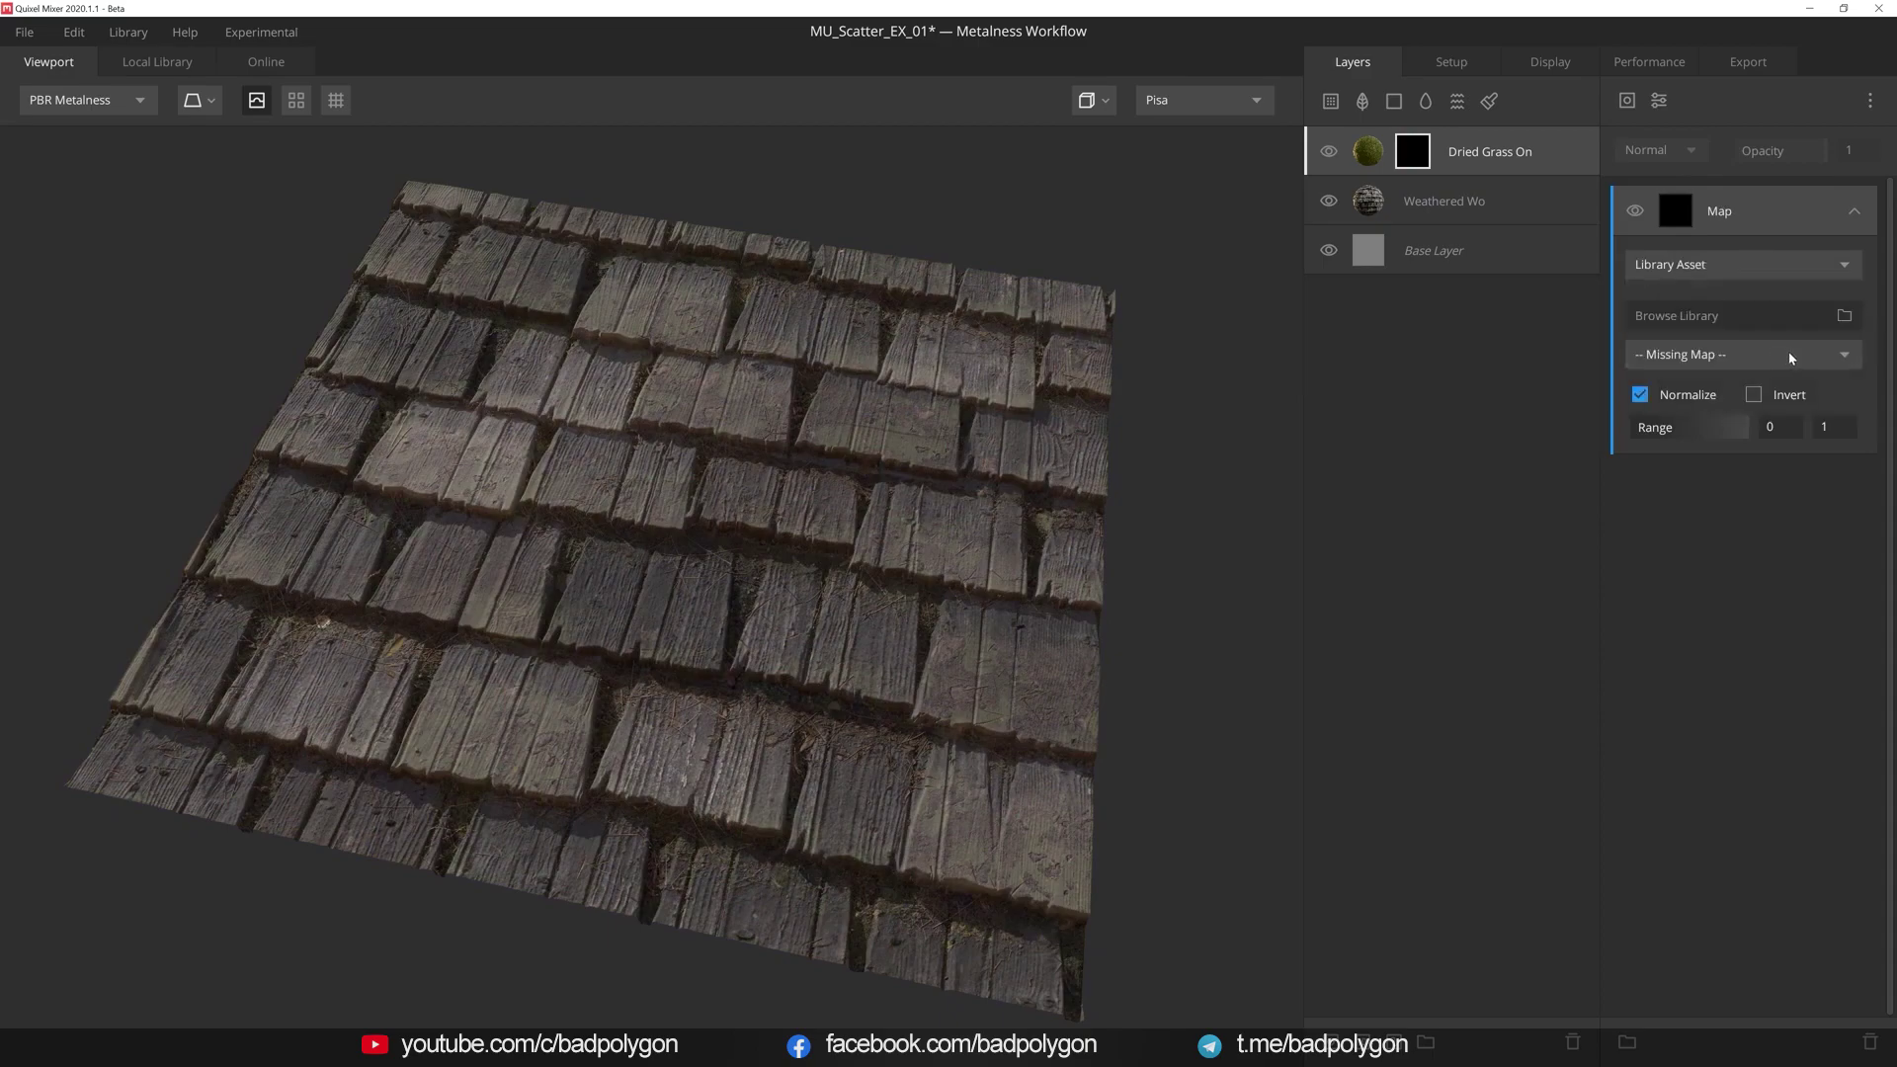
left_click(1844, 317)
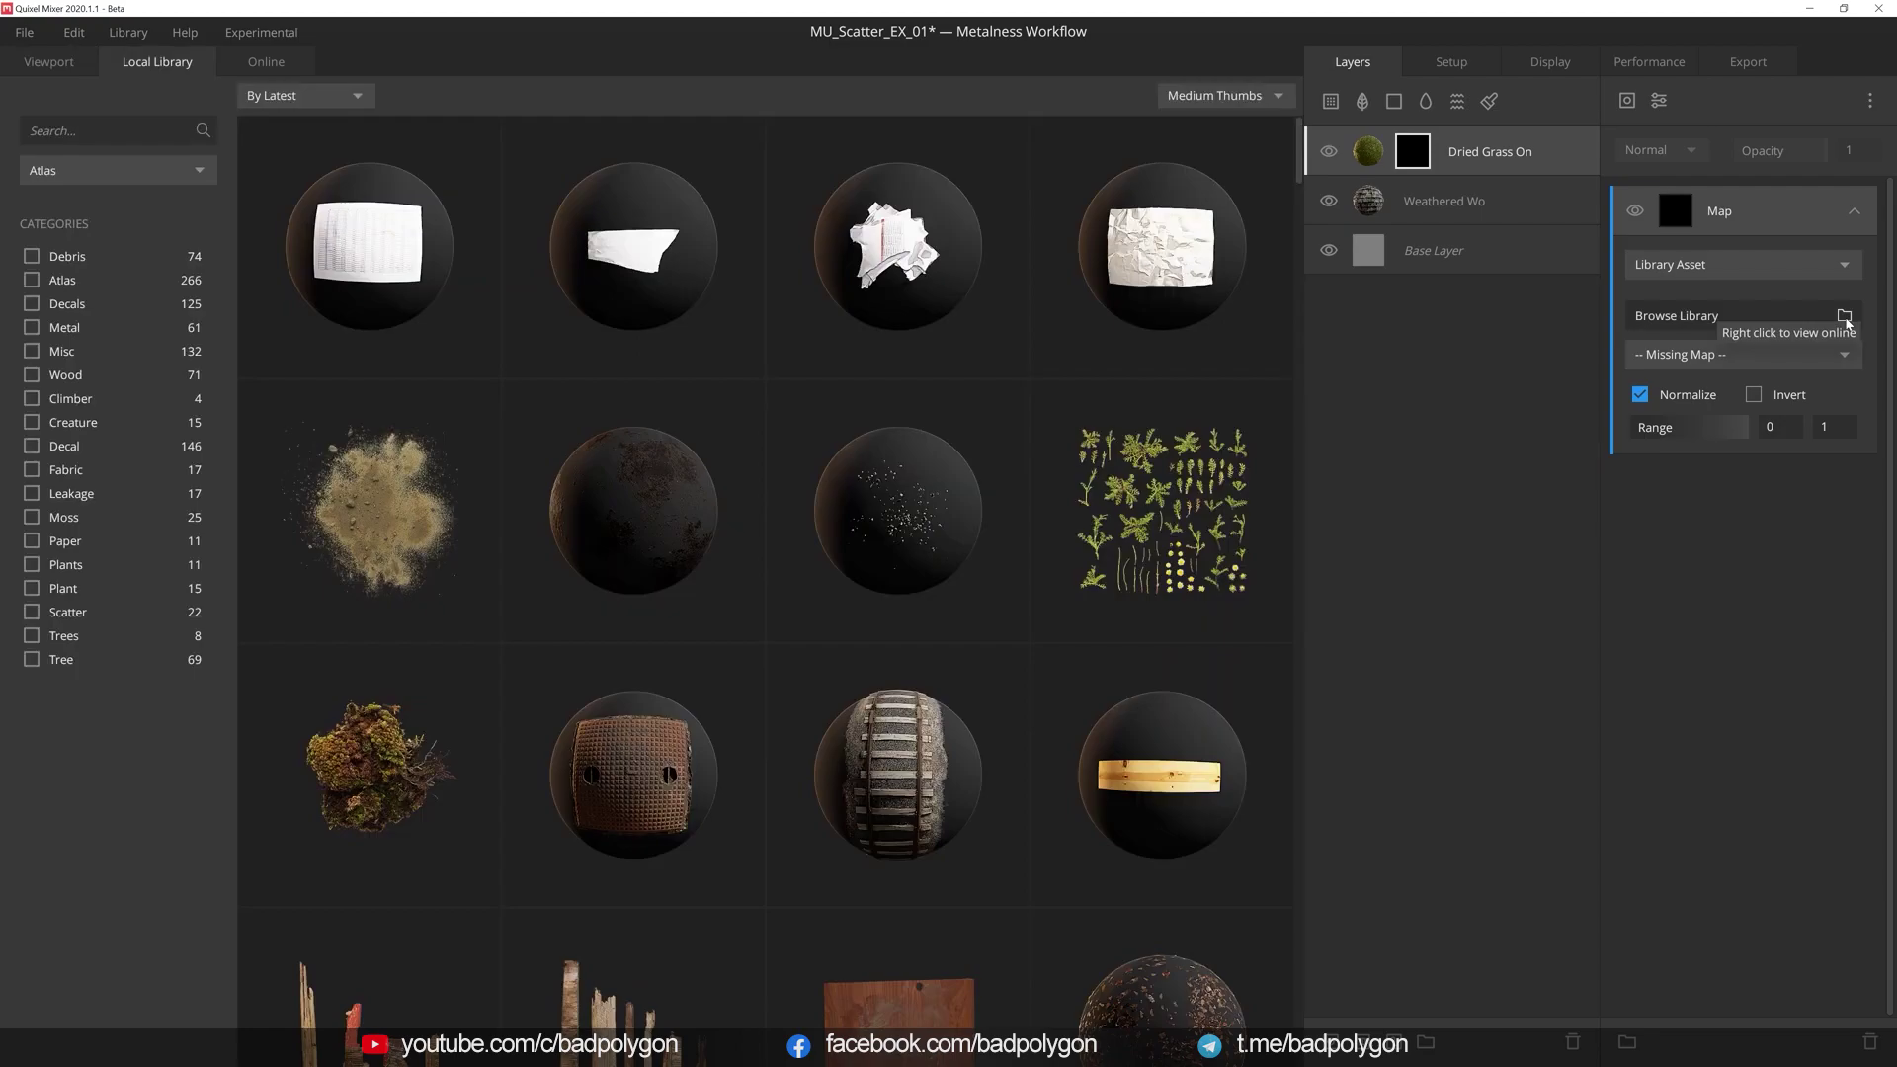
left_click(182, 139)
type("B")
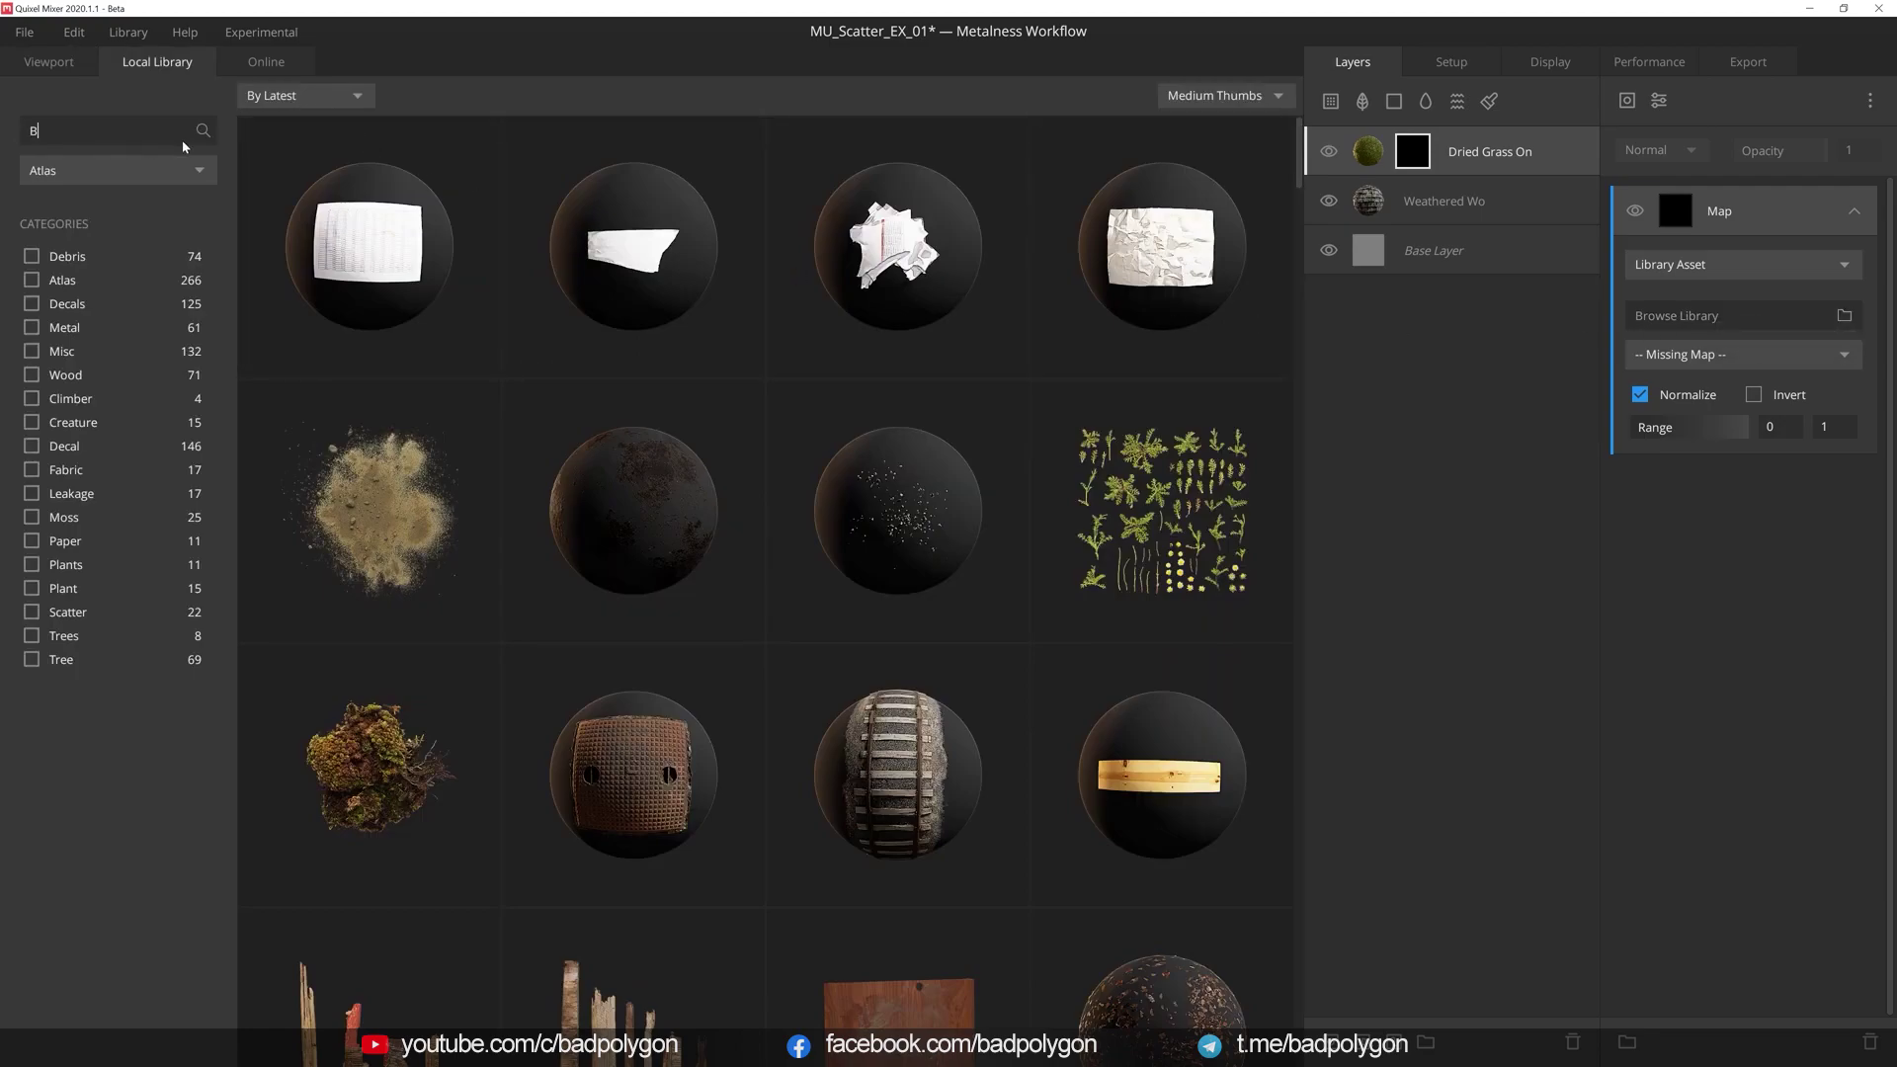
type("rown Moss")
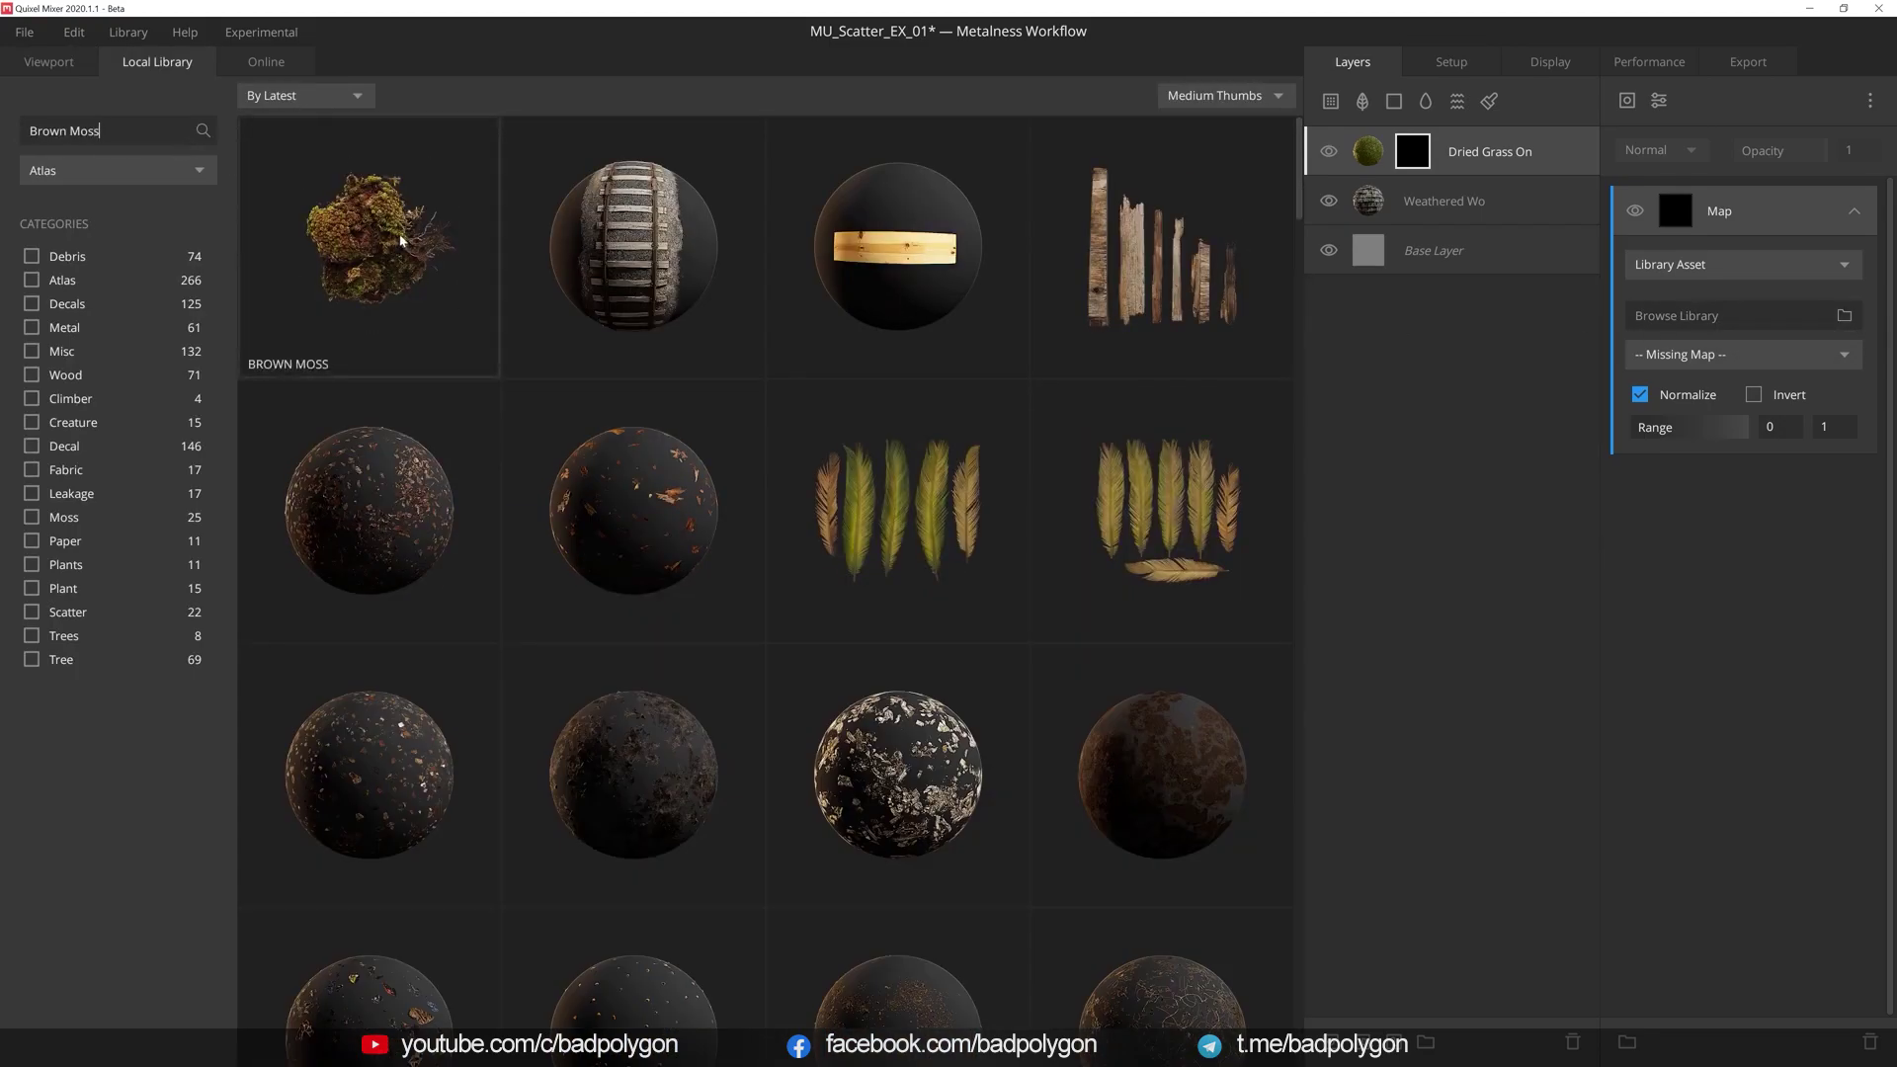
left_click(400, 240)
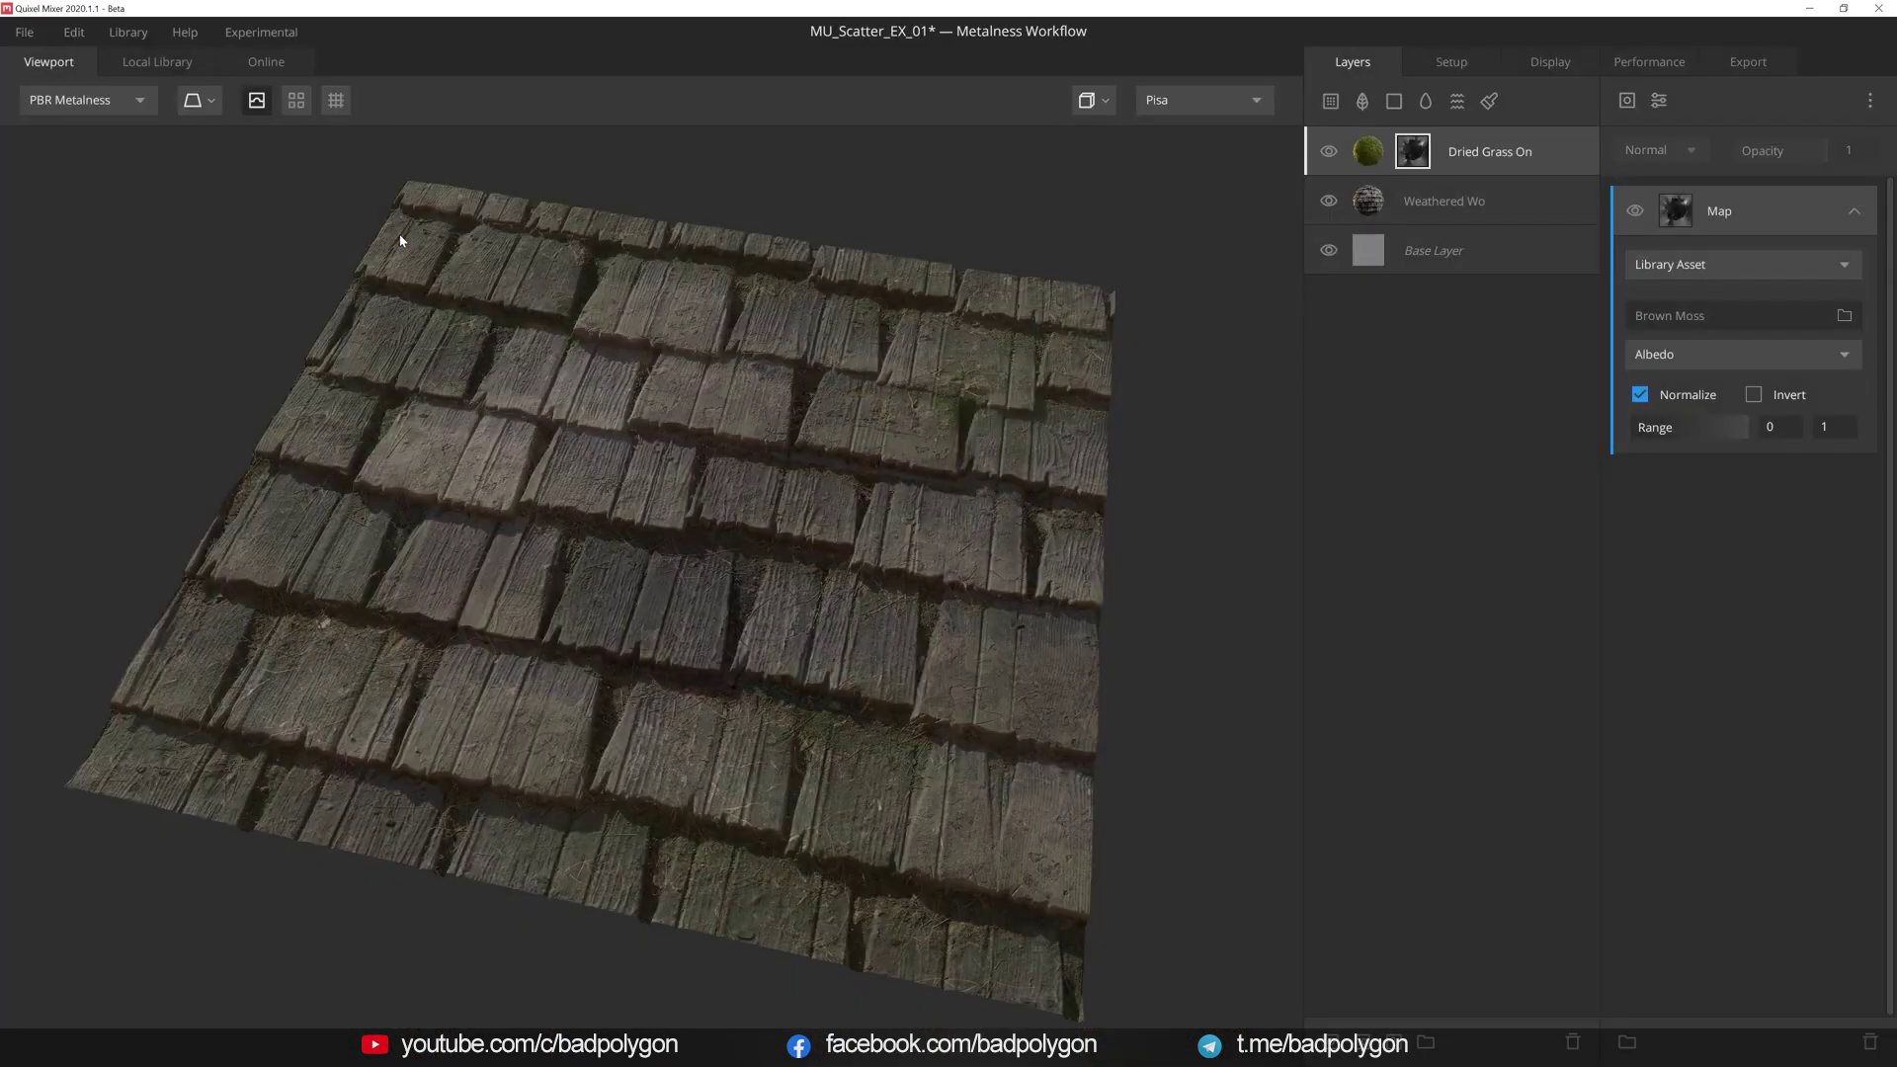
left_click(1754, 355)
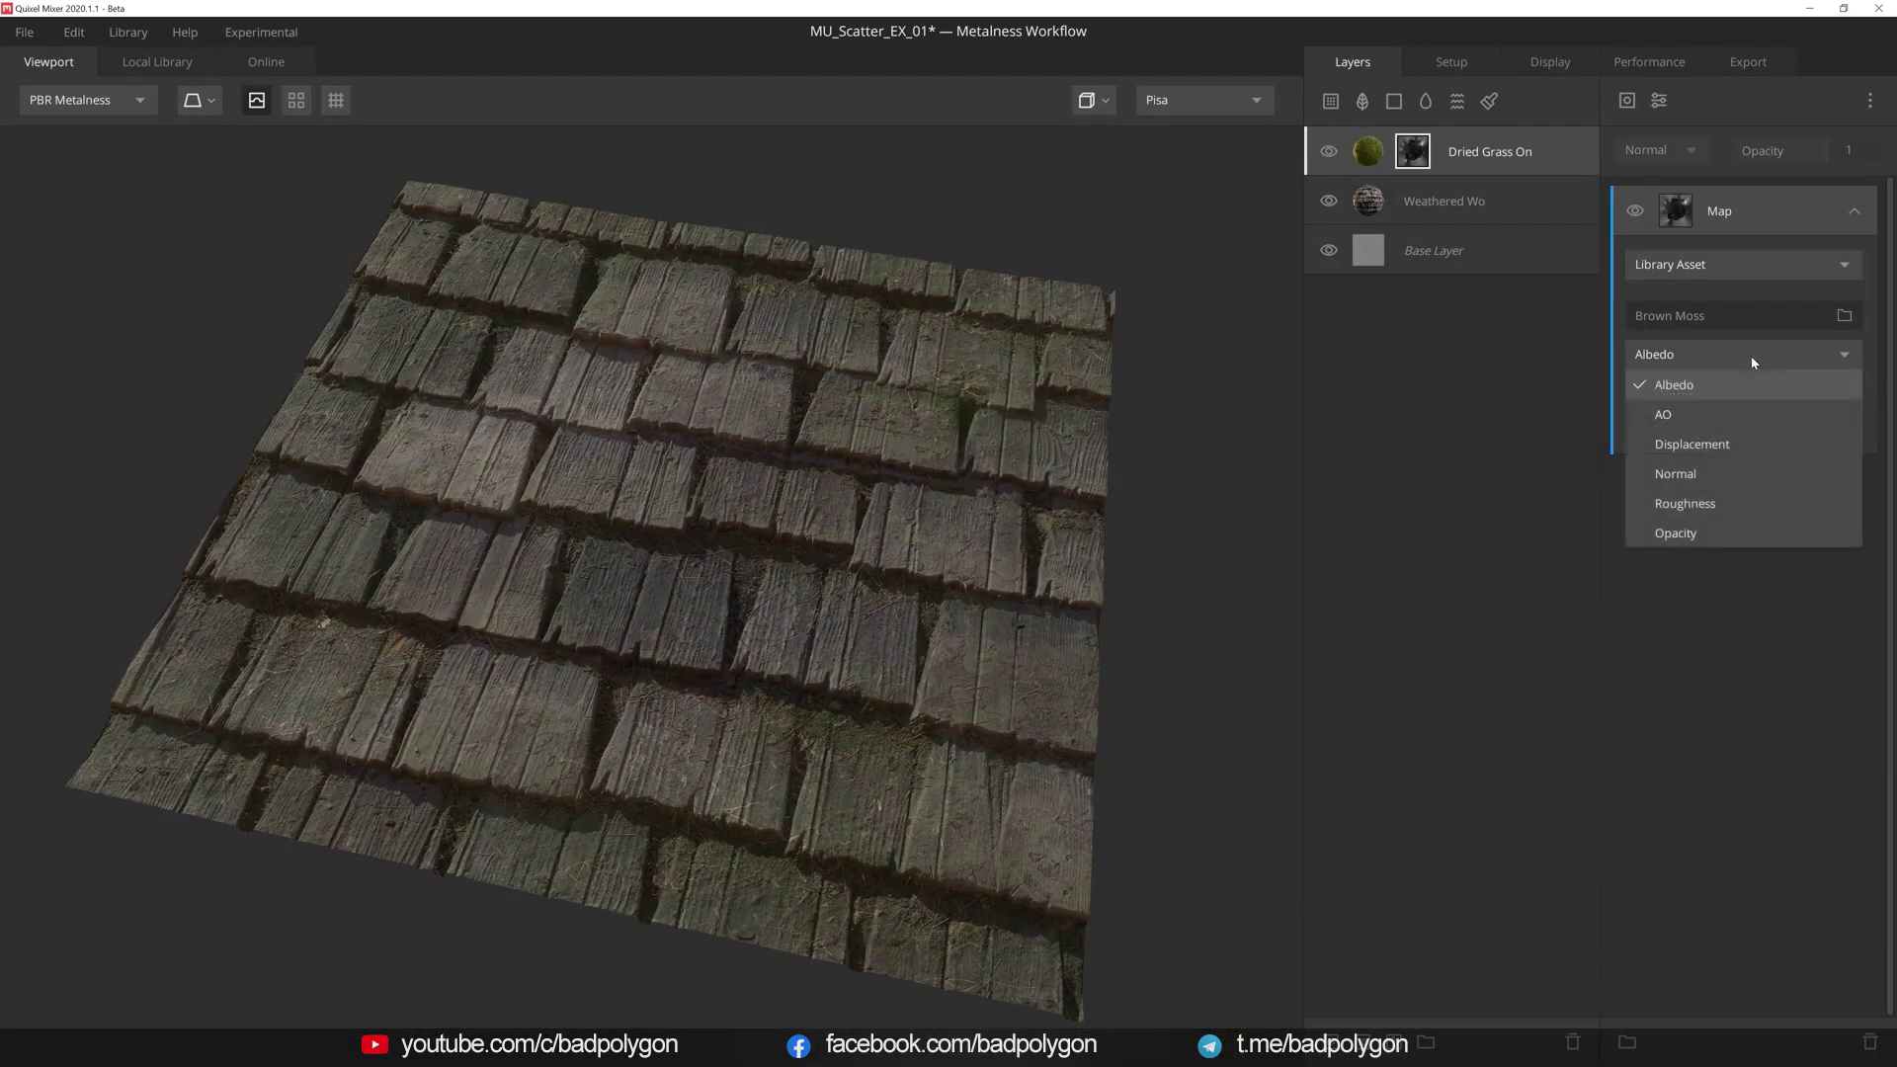
left_click(1712, 536)
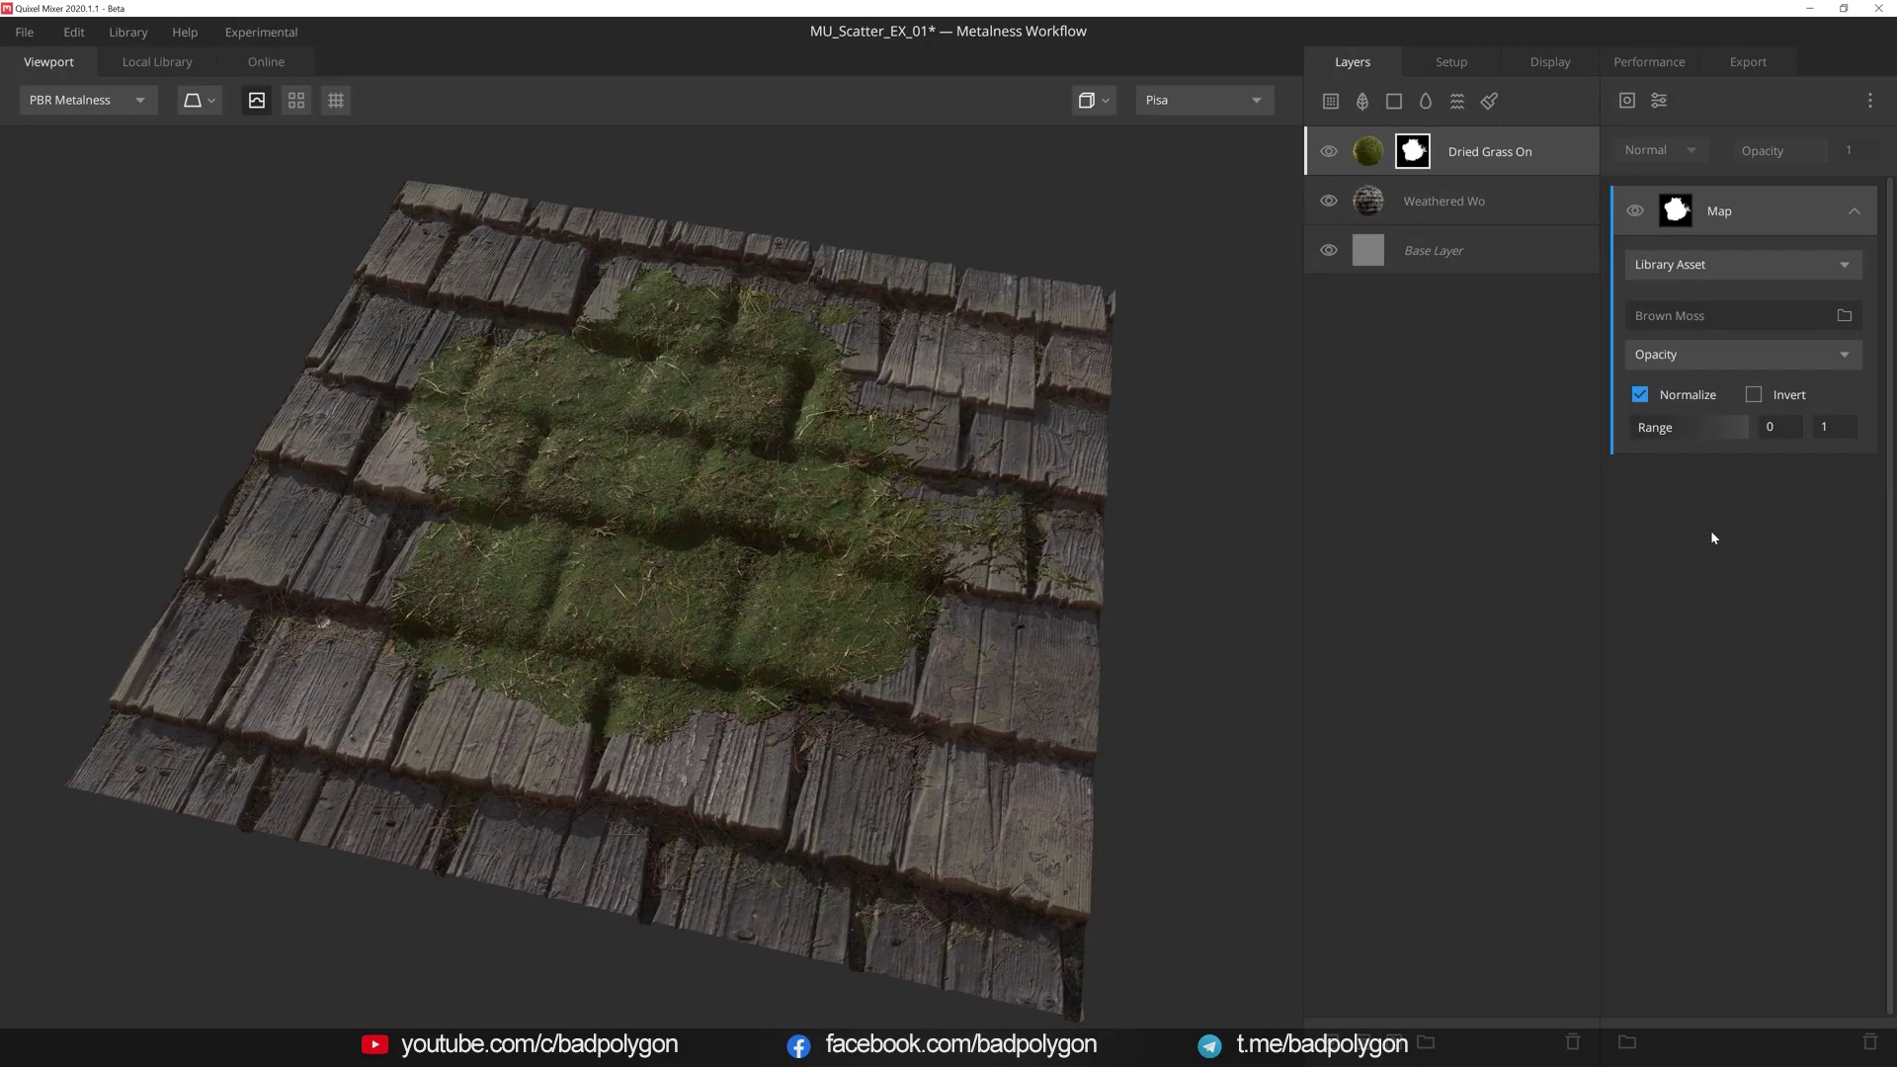
- Switch the viewport to Layer Mask display and orbit to inspect the white Brown Moss blob
key("m")
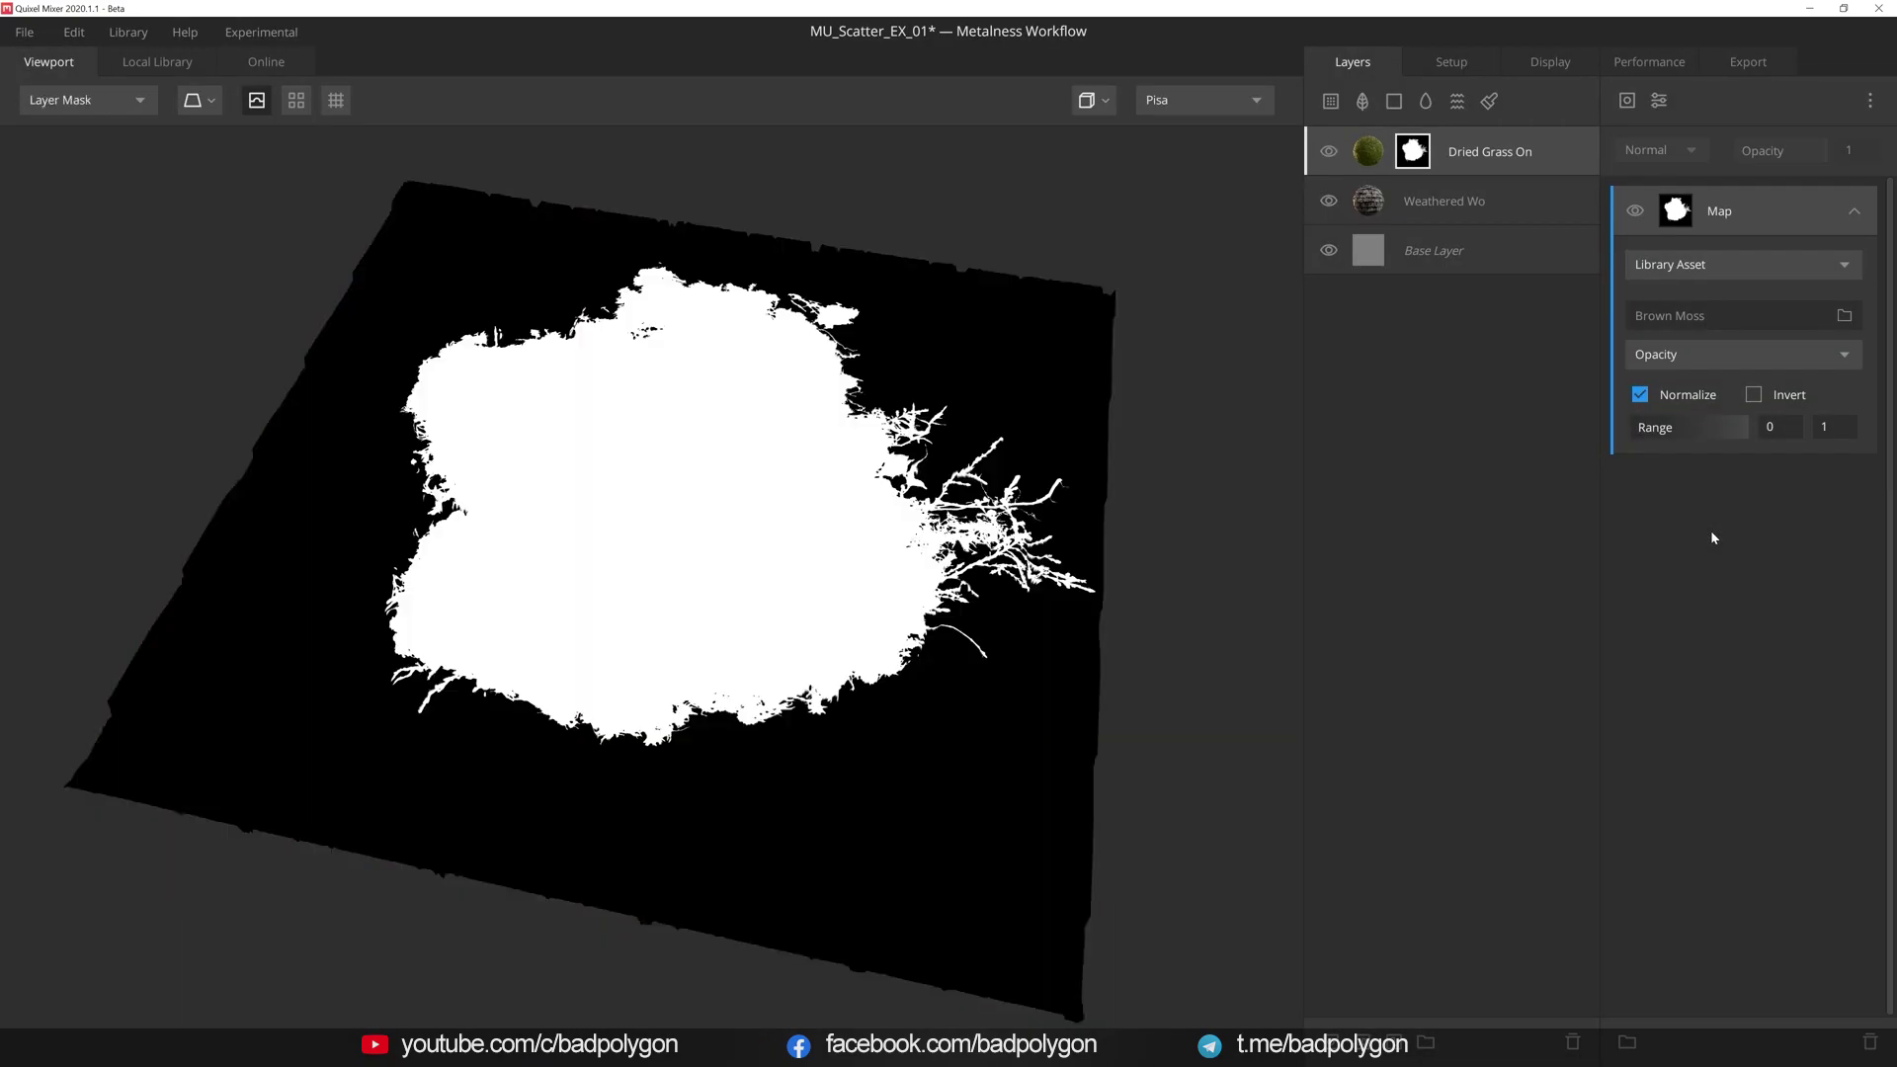
mouse_move(1106, 534)
left_mouse_down()
mouse_move(1064, 527)
mouse_move(1092, 564)
left_mouse_up()
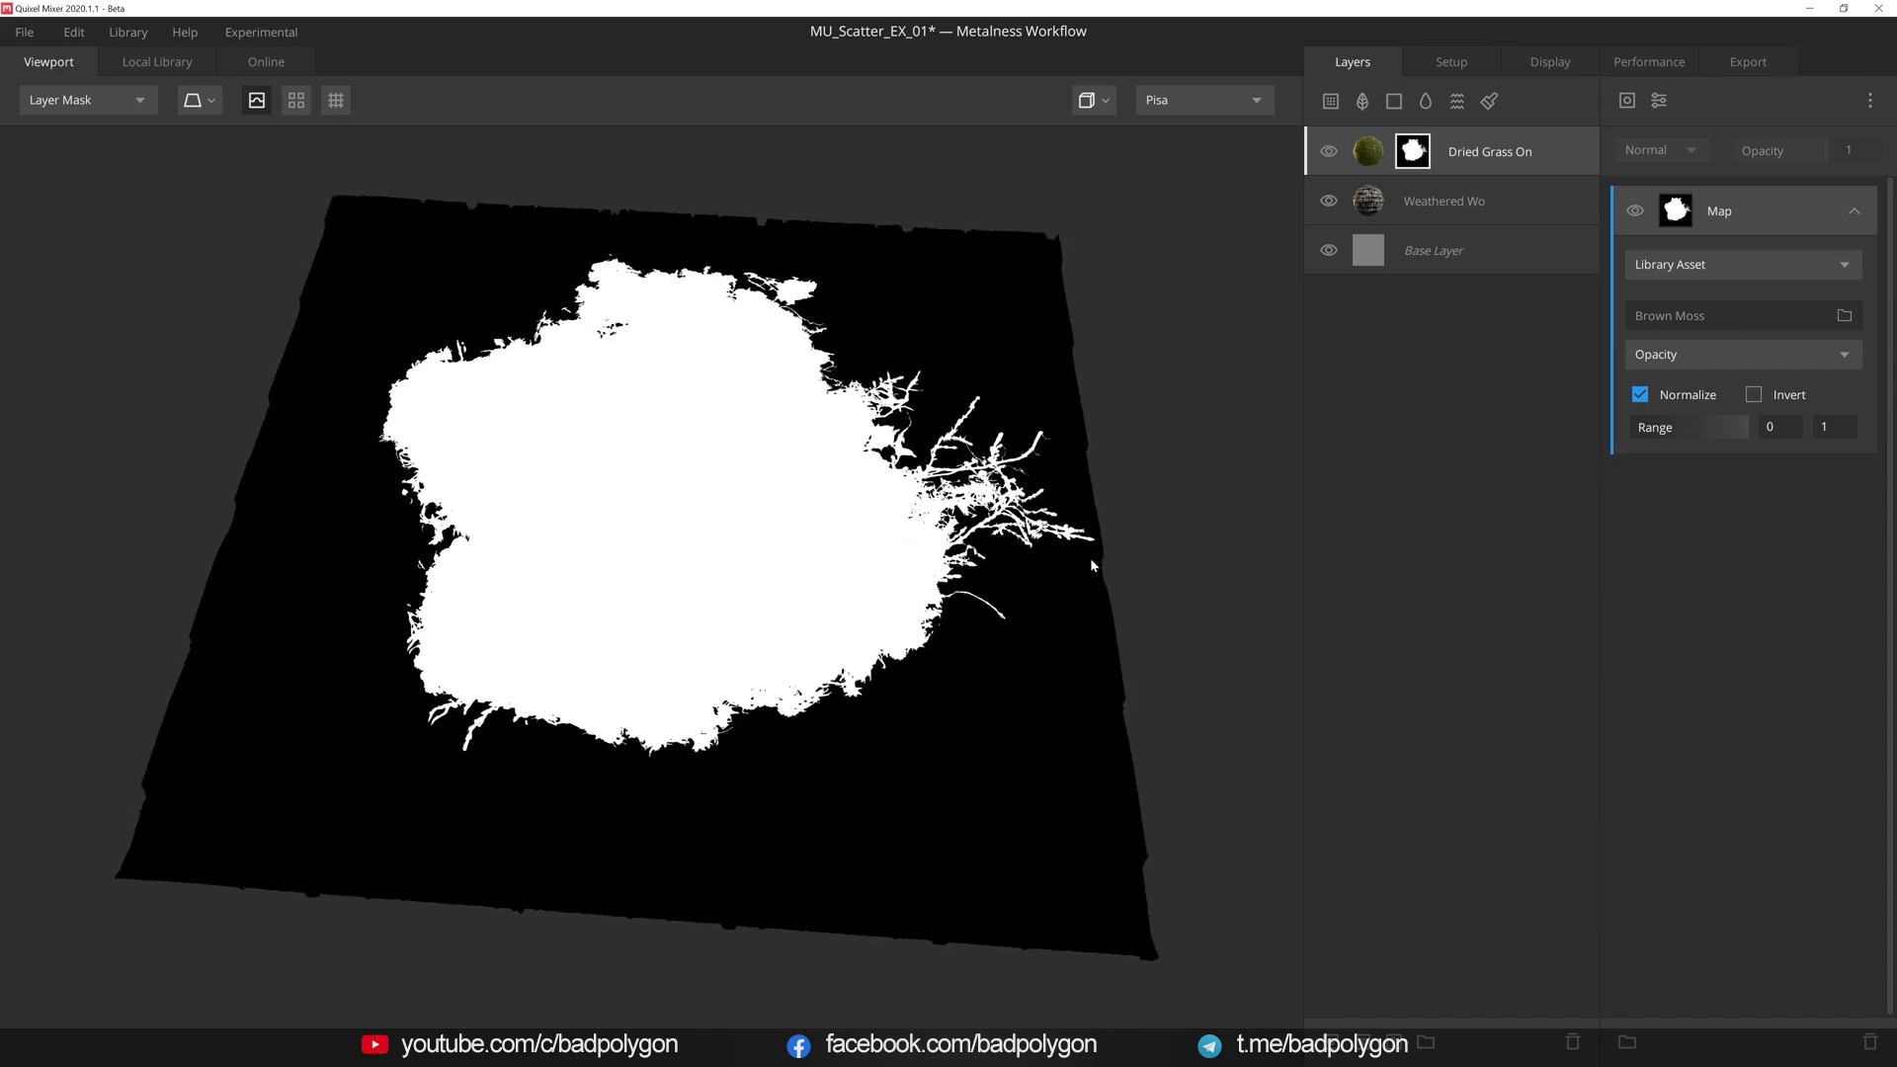
left_click(1659, 101)
- Scatter the moss mask: Density 450, smaller maximum size, full angle range, Jitter 0.265, Seed 57
left_click(1689, 395)
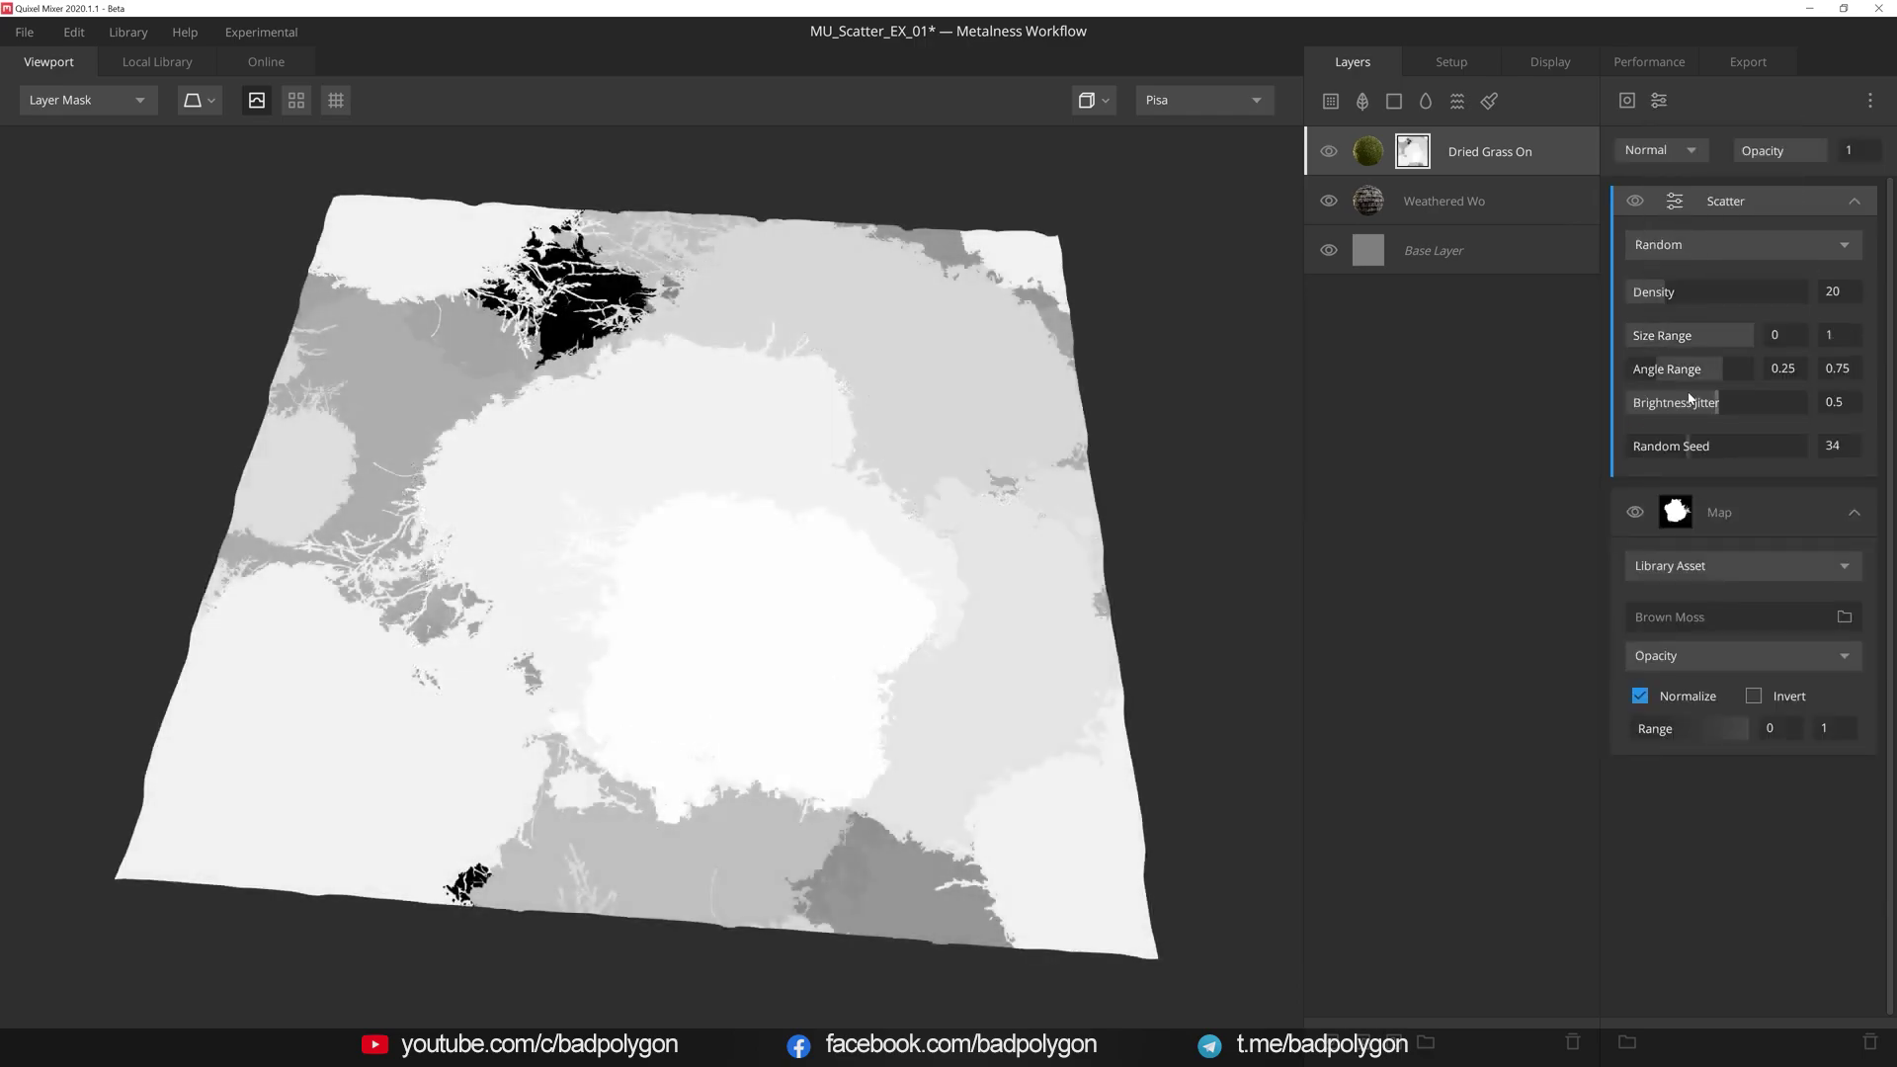
double_click(1857, 292)
type("450")
key("Return")
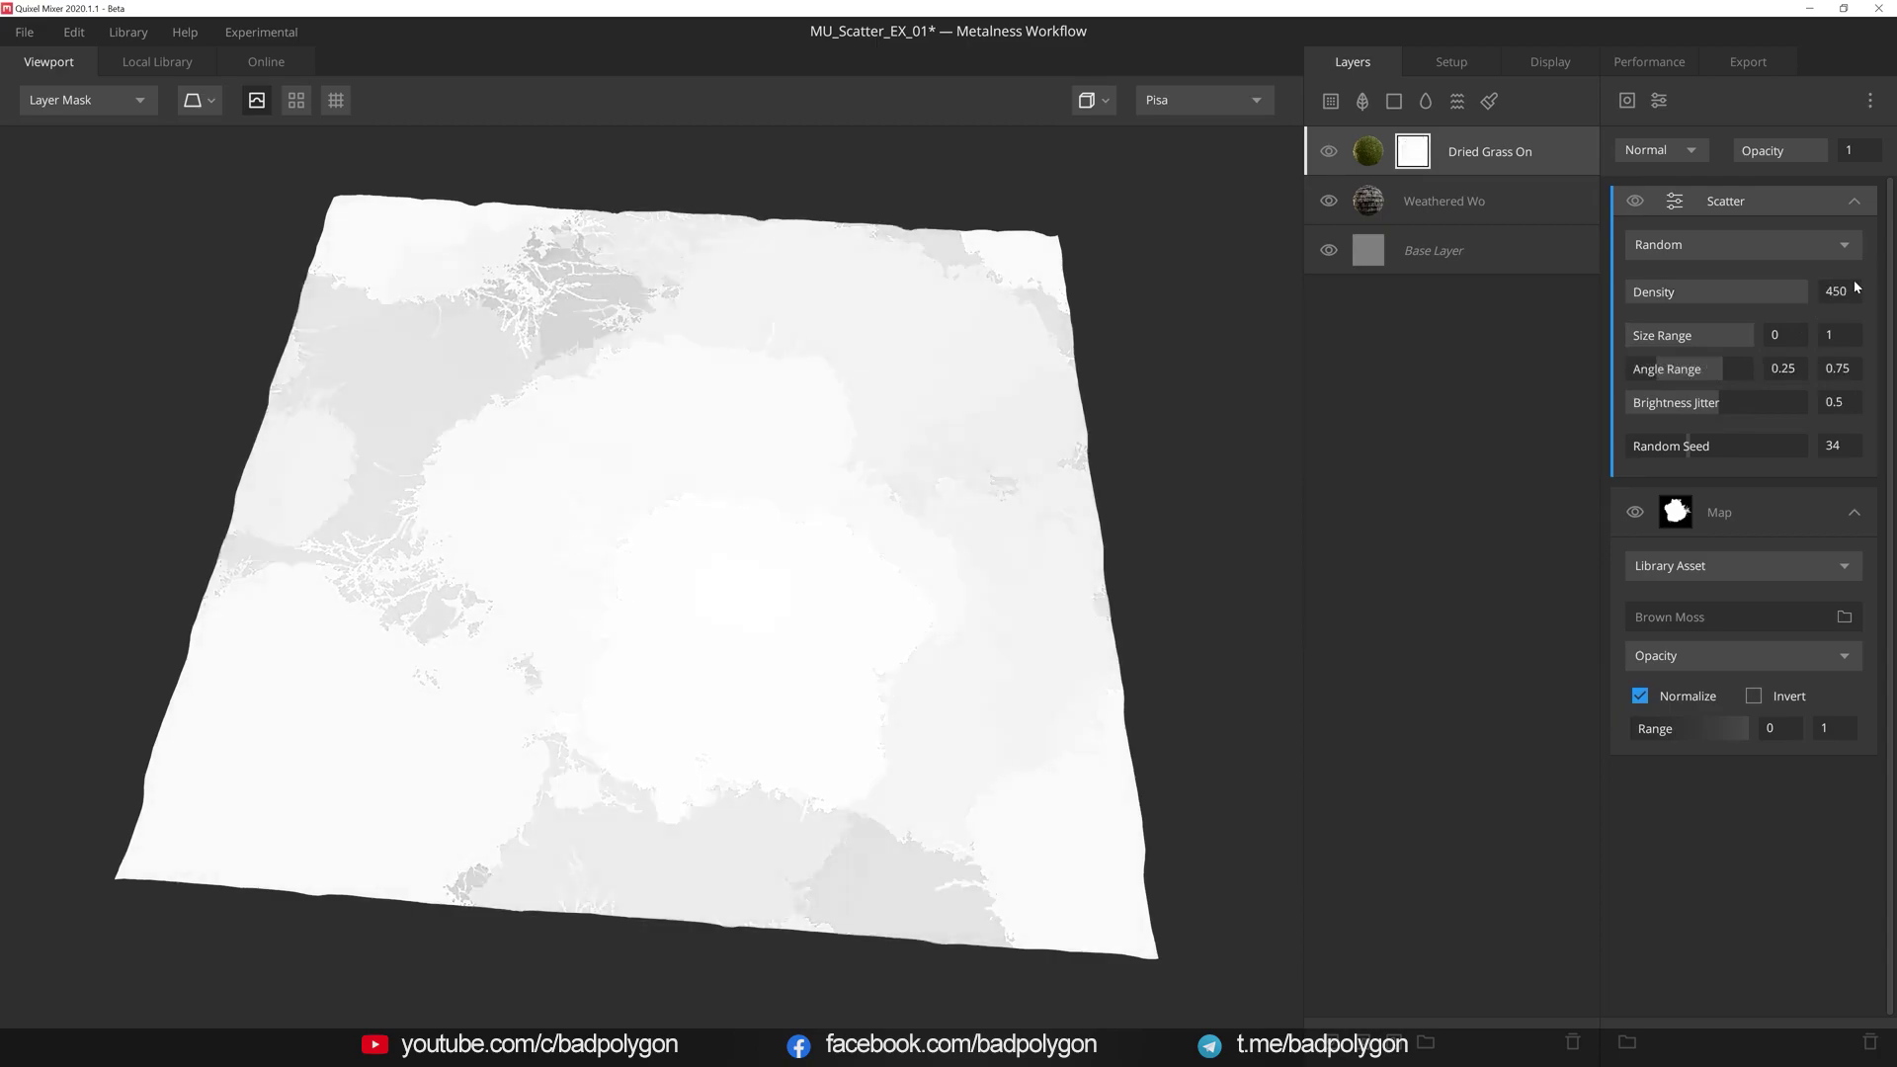
left_click_drag(1752, 335, 1647, 330)
double_click(1657, 365)
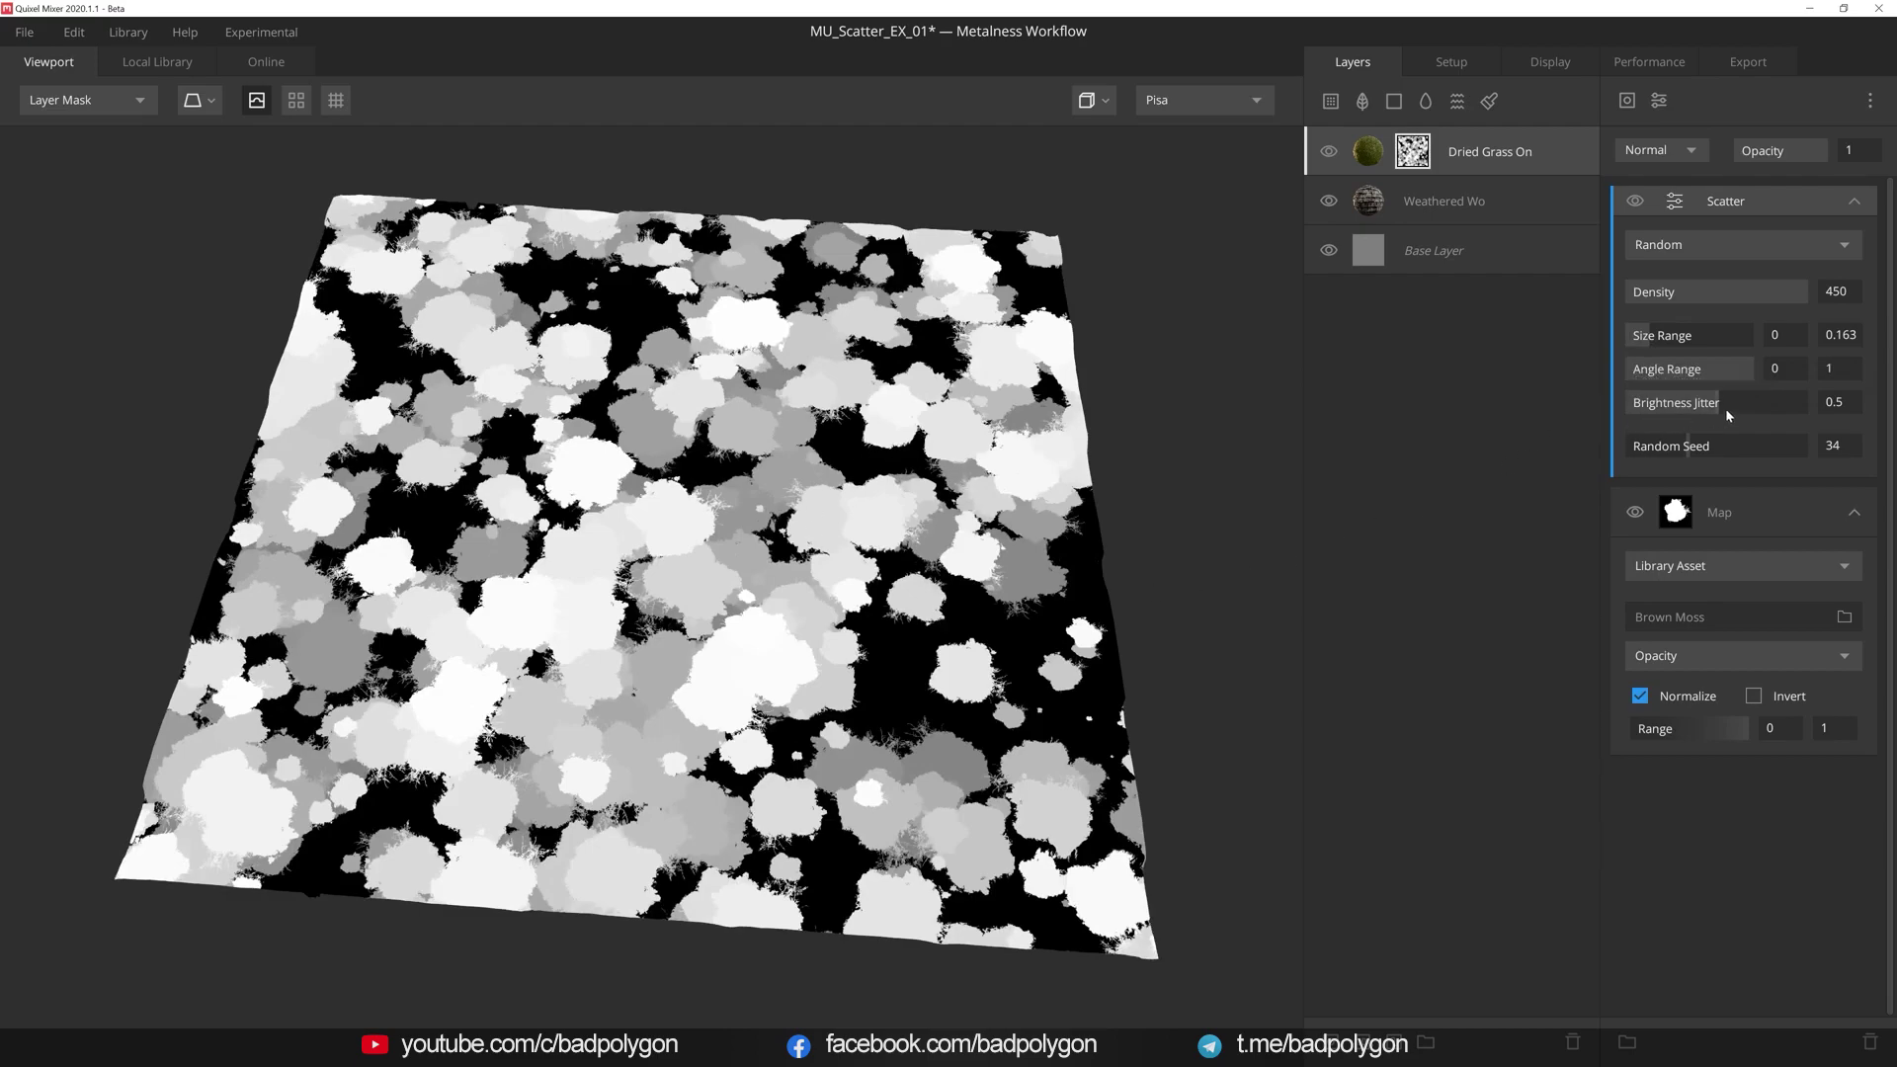
left_click_drag(1725, 407, 1676, 406)
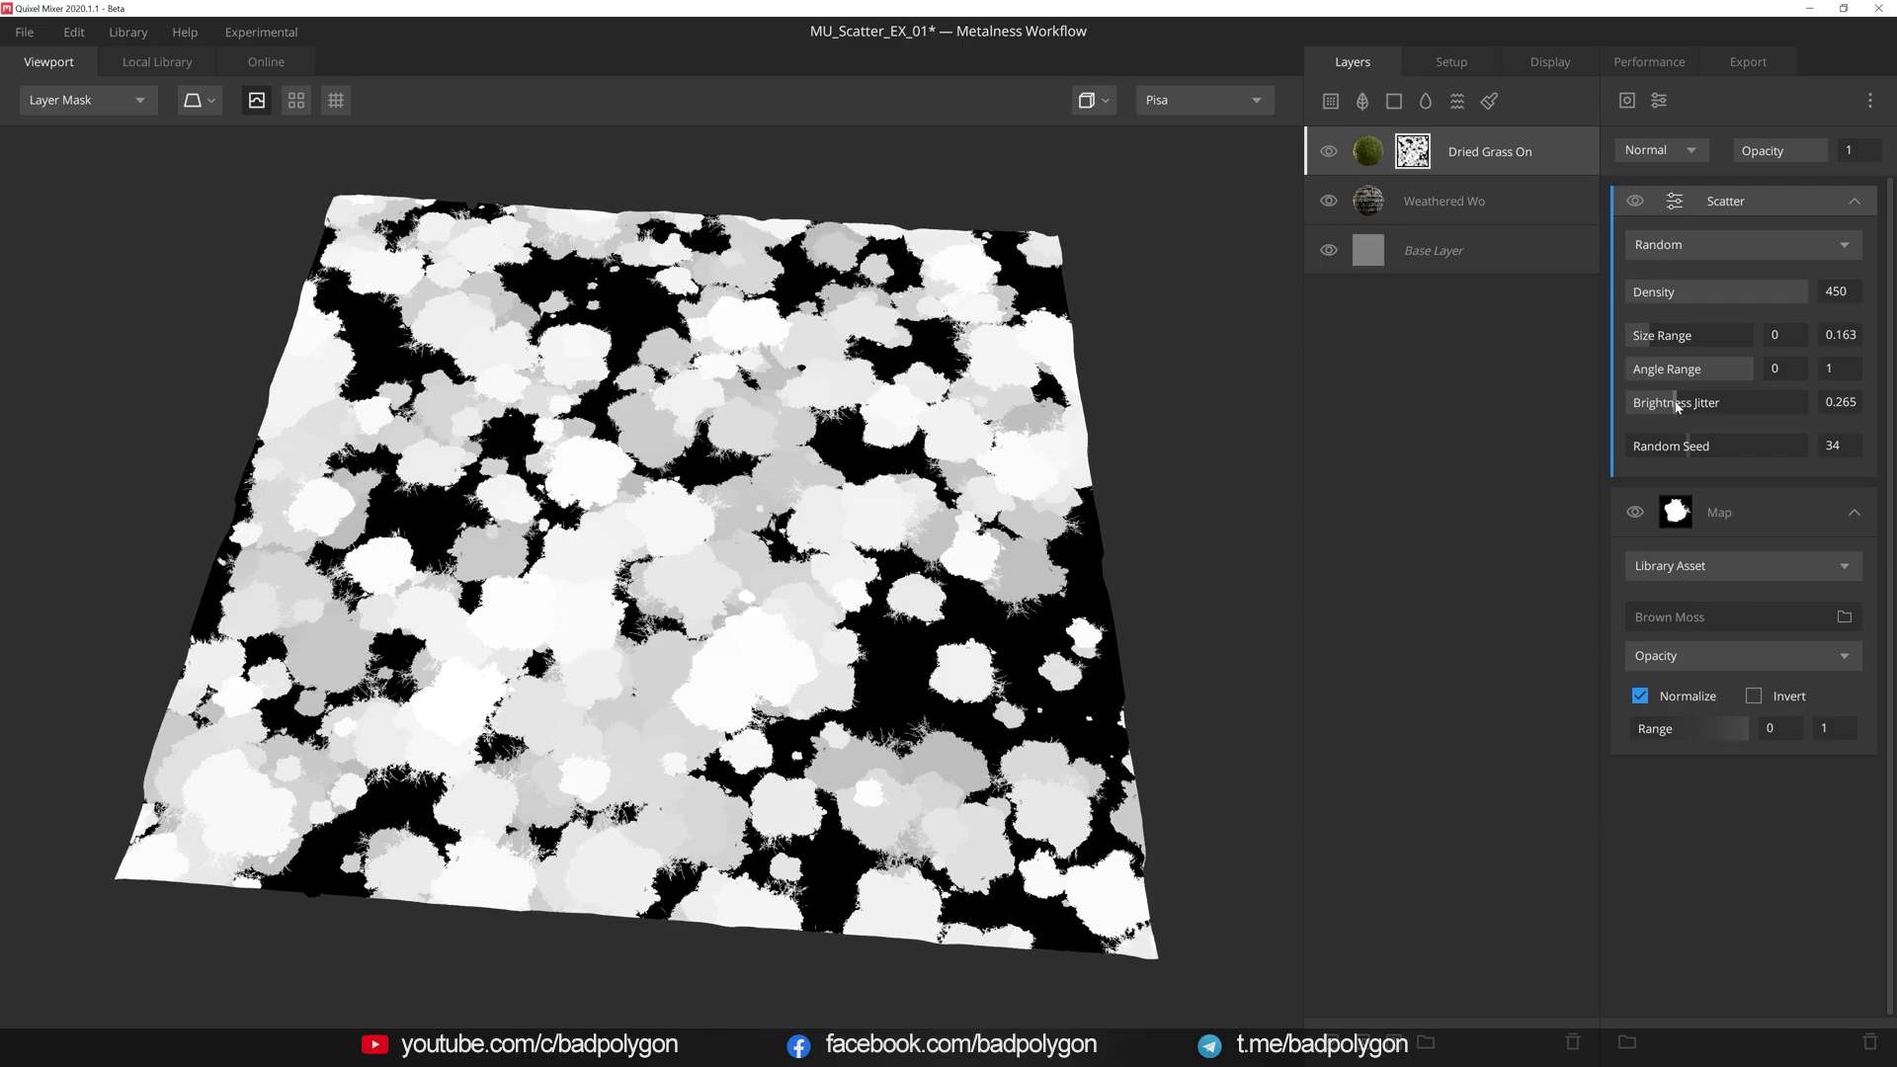
left_click_drag(1686, 443, 1730, 452)
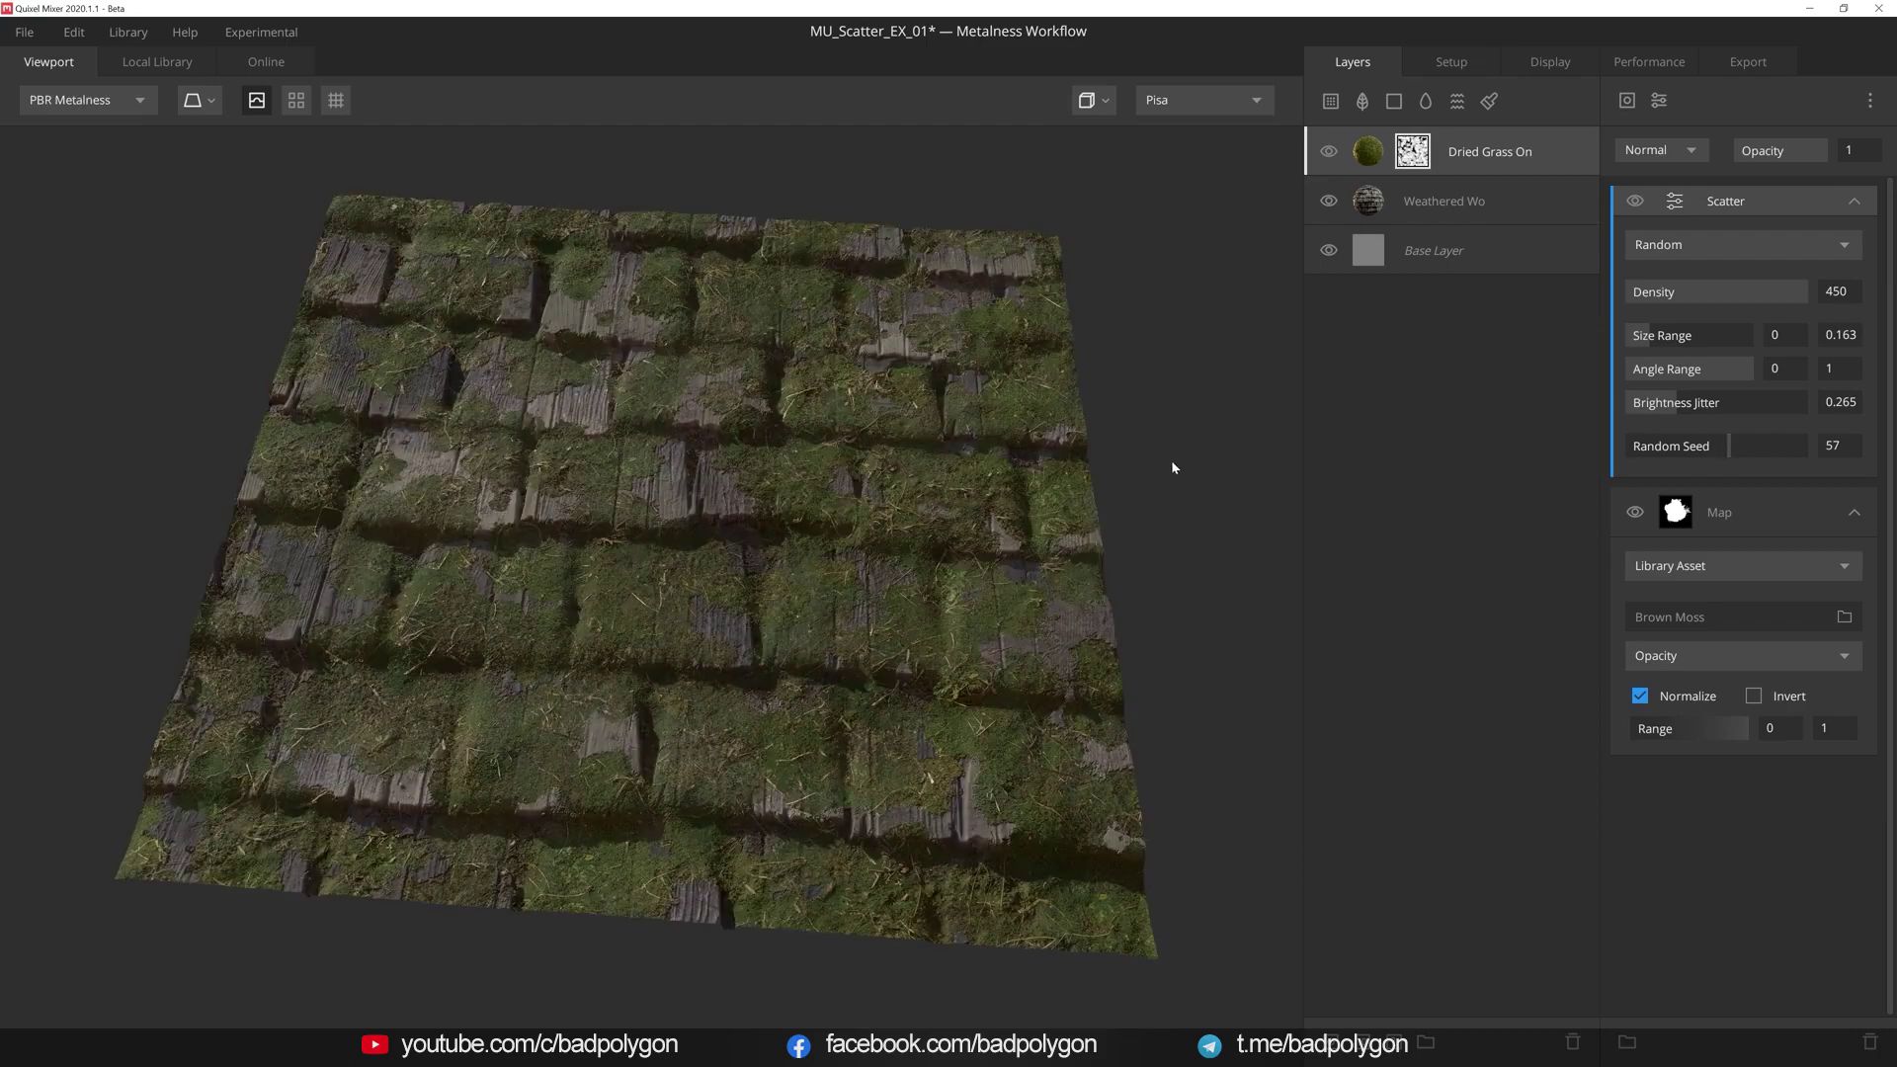
- Orbit the viewport to inspect the mossy shingles
mouse_move(1111, 471)
left_mouse_down()
mouse_move(1087, 478)
mouse_move(1109, 464)
mouse_move(1092, 453)
mouse_move(1128, 480)
left_mouse_up()
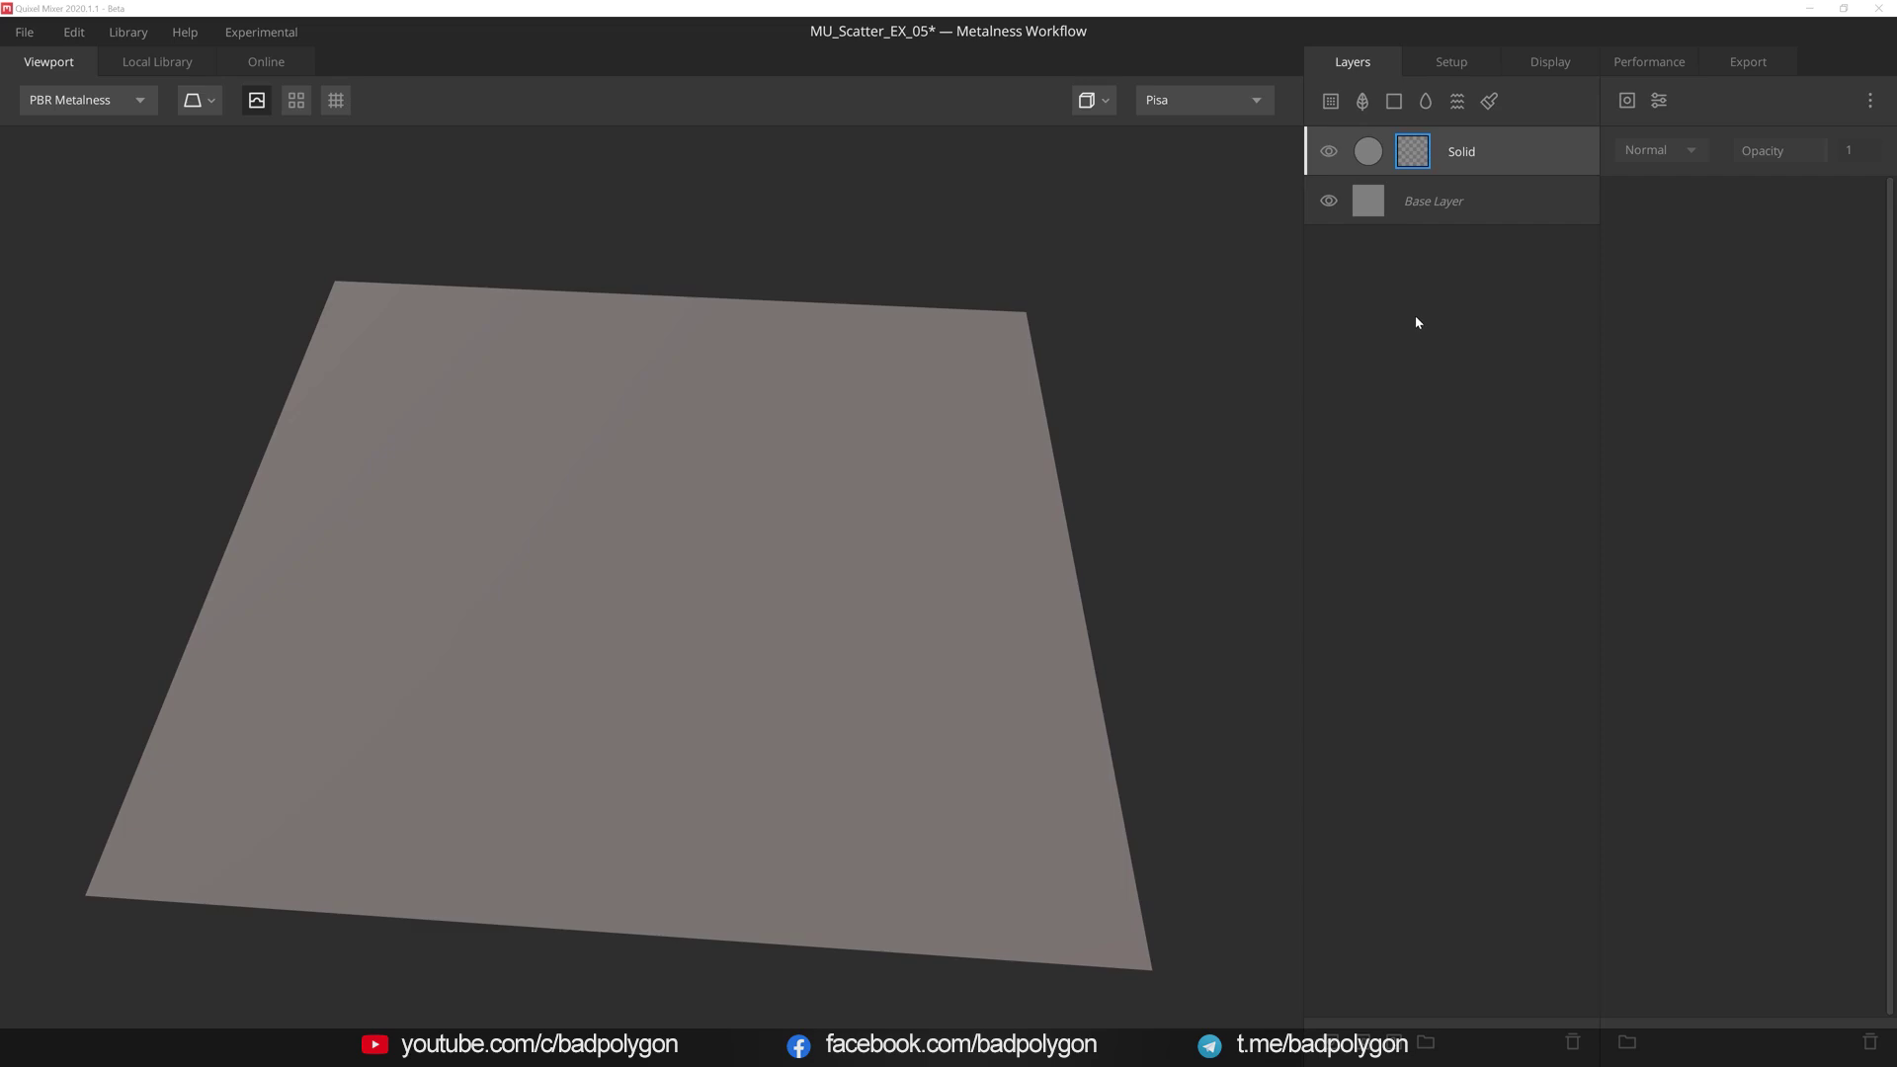
- Add a Map mask component from the Mossy Ground local library asset, then view the layer mask
left_click(1636, 102)
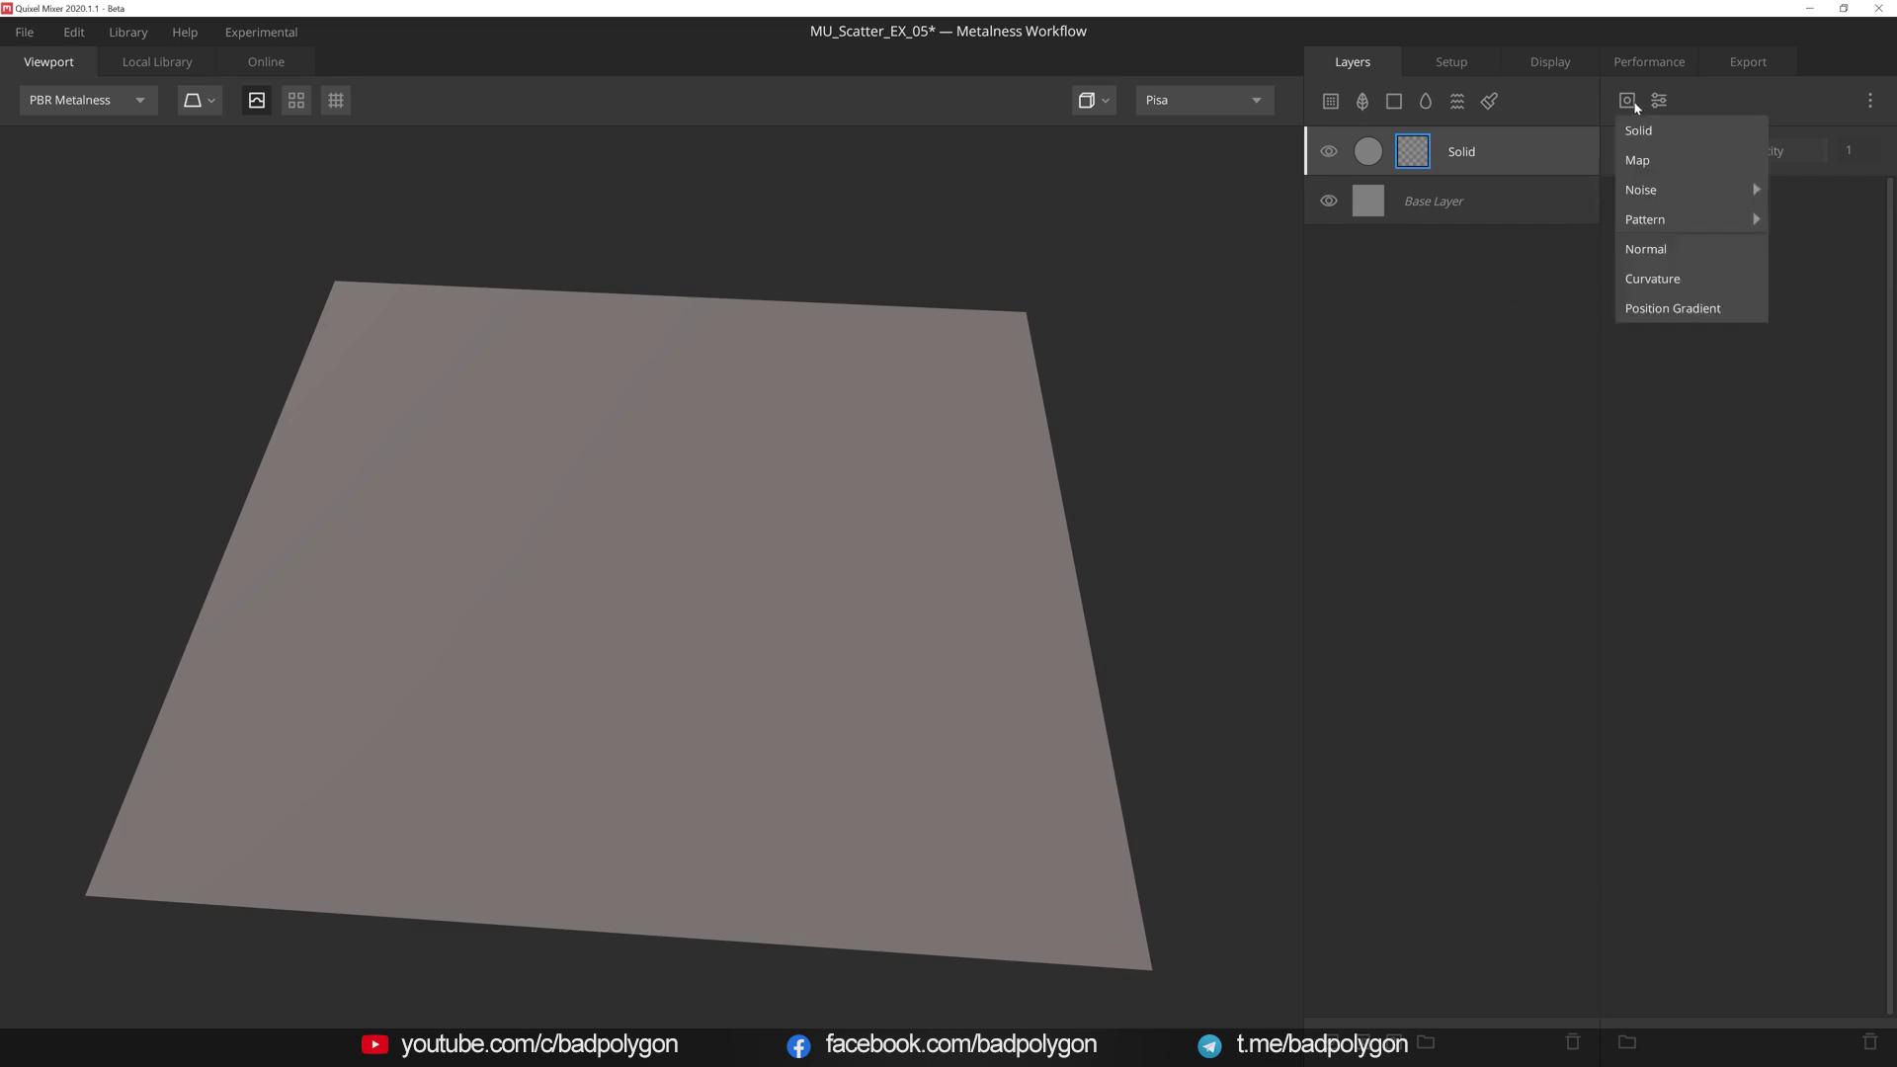
left_click(1670, 160)
left_click(1729, 268)
left_click(1715, 326)
left_click(1846, 316)
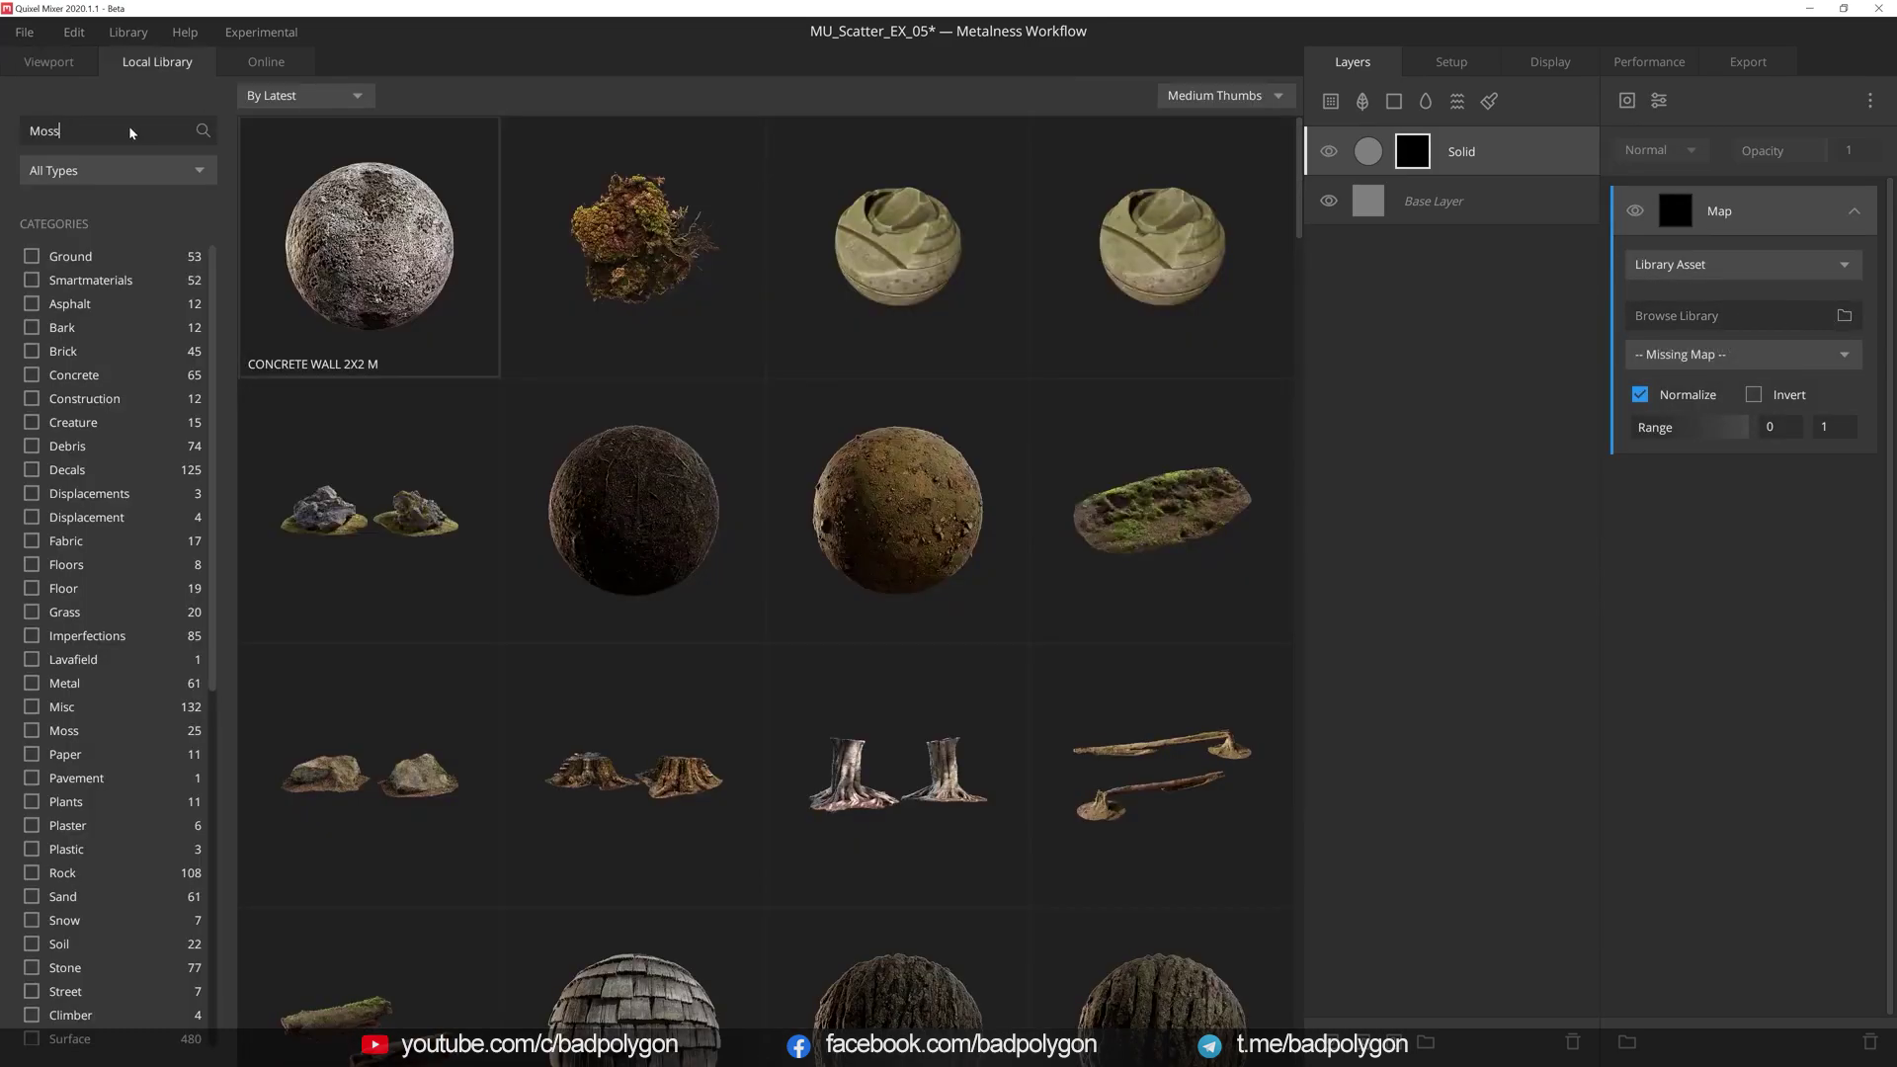
left_click(872, 486)
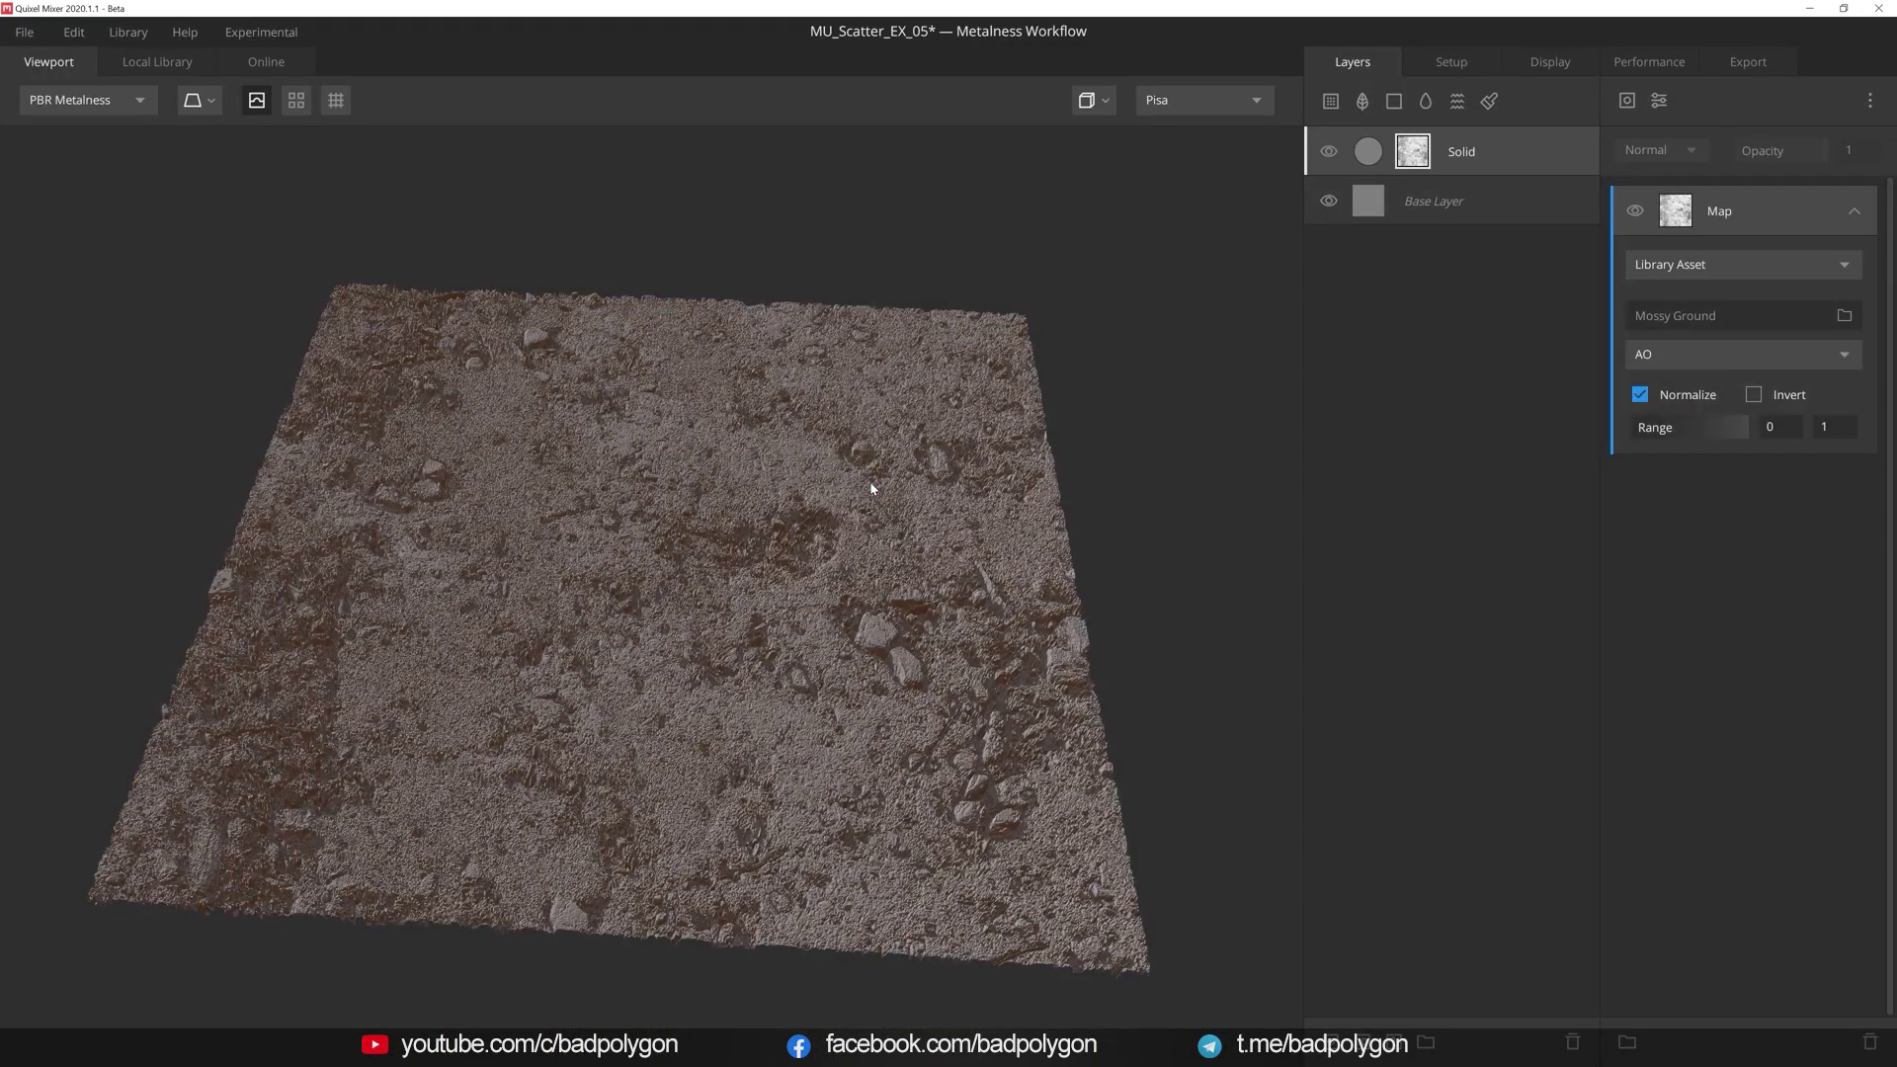
key("m")
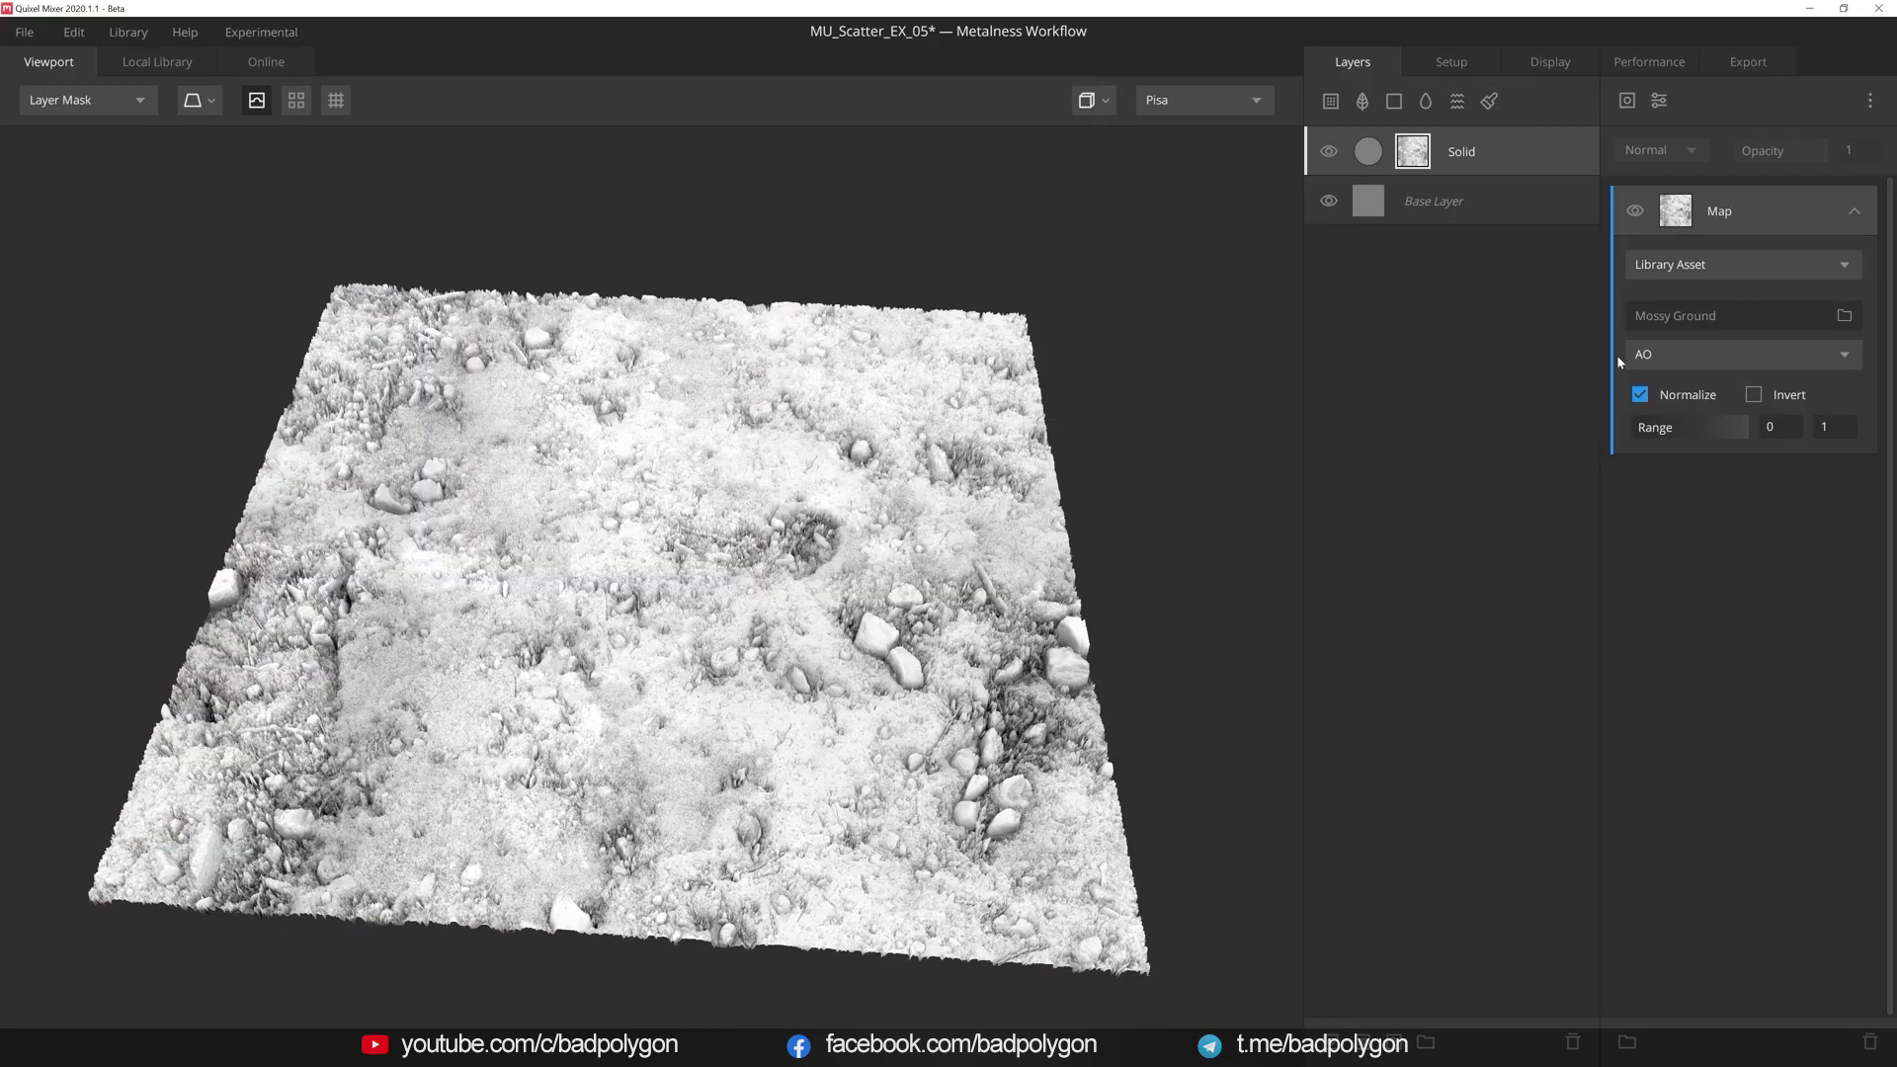
- Switch the Mossy Ground map to its Displacement channel and add a Scatter modifier
left_click(1670, 351)
left_click(1689, 473)
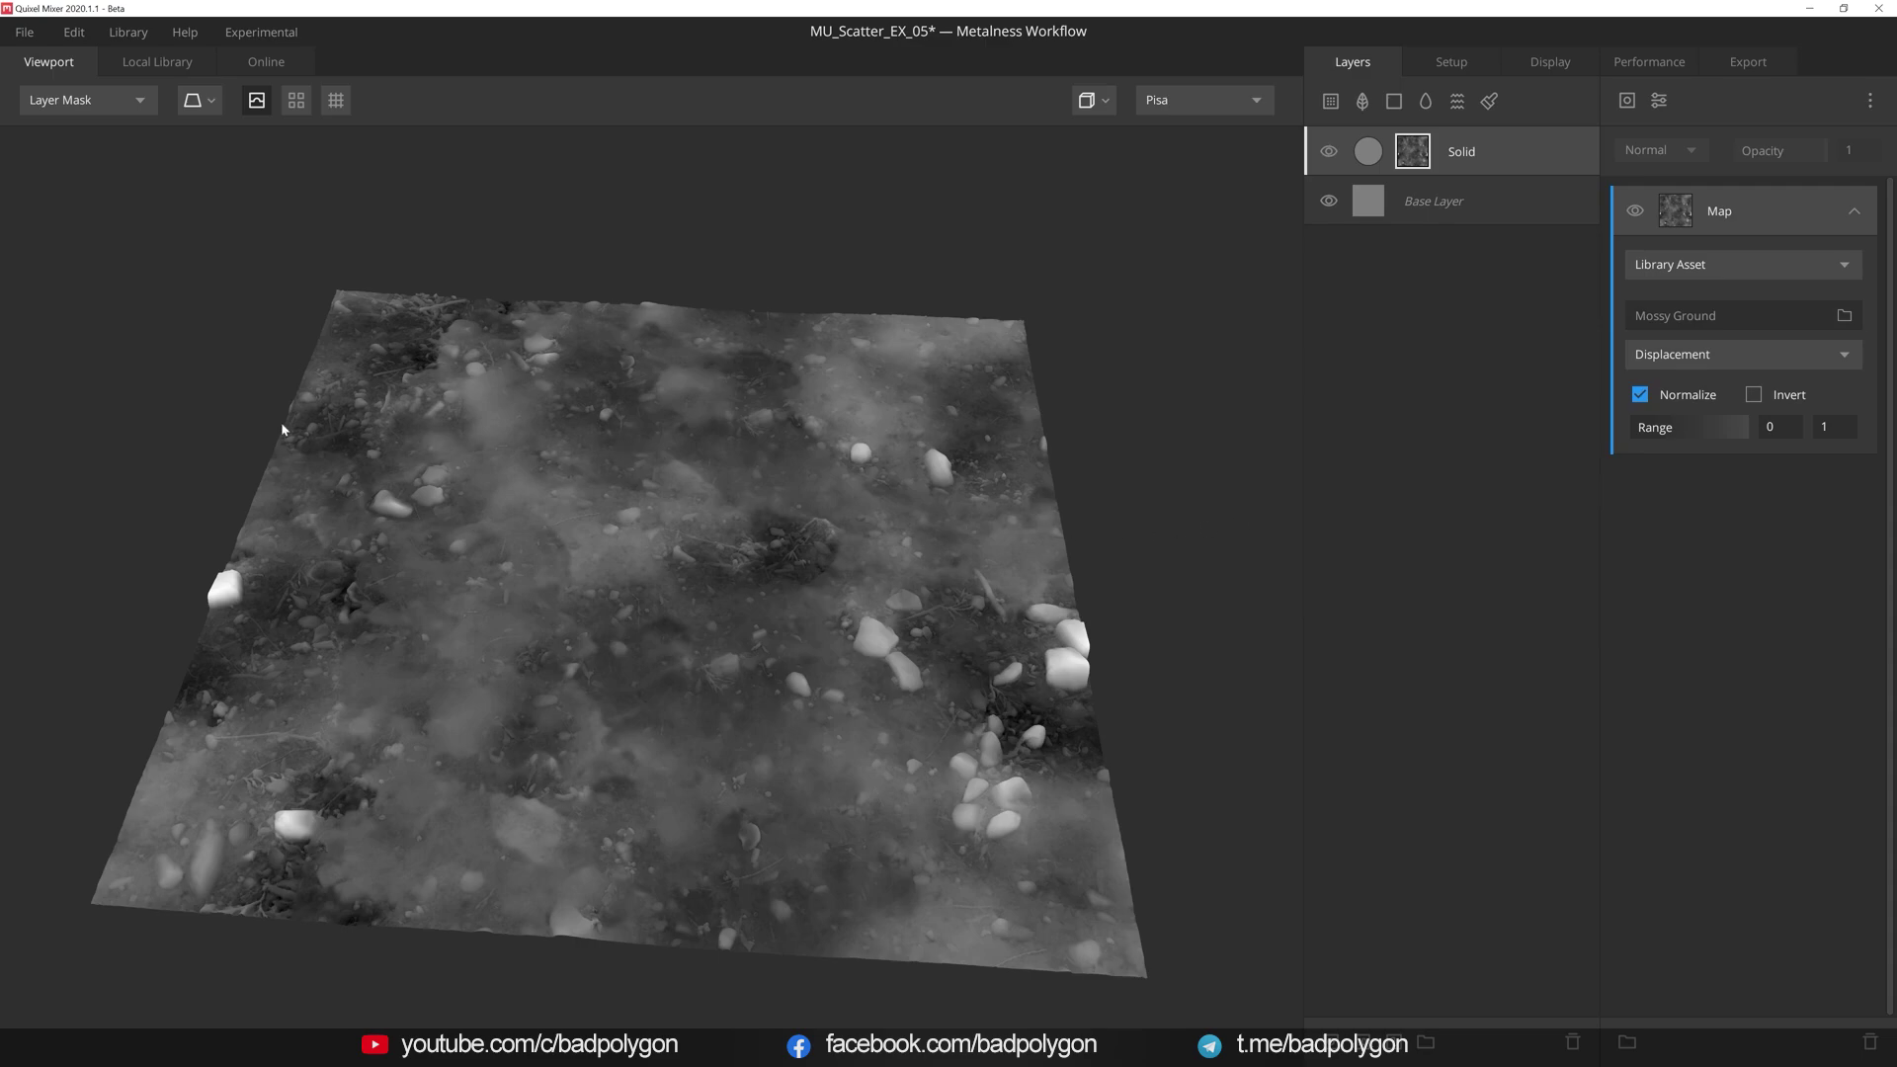
left_click(1679, 102)
left_click(1701, 402)
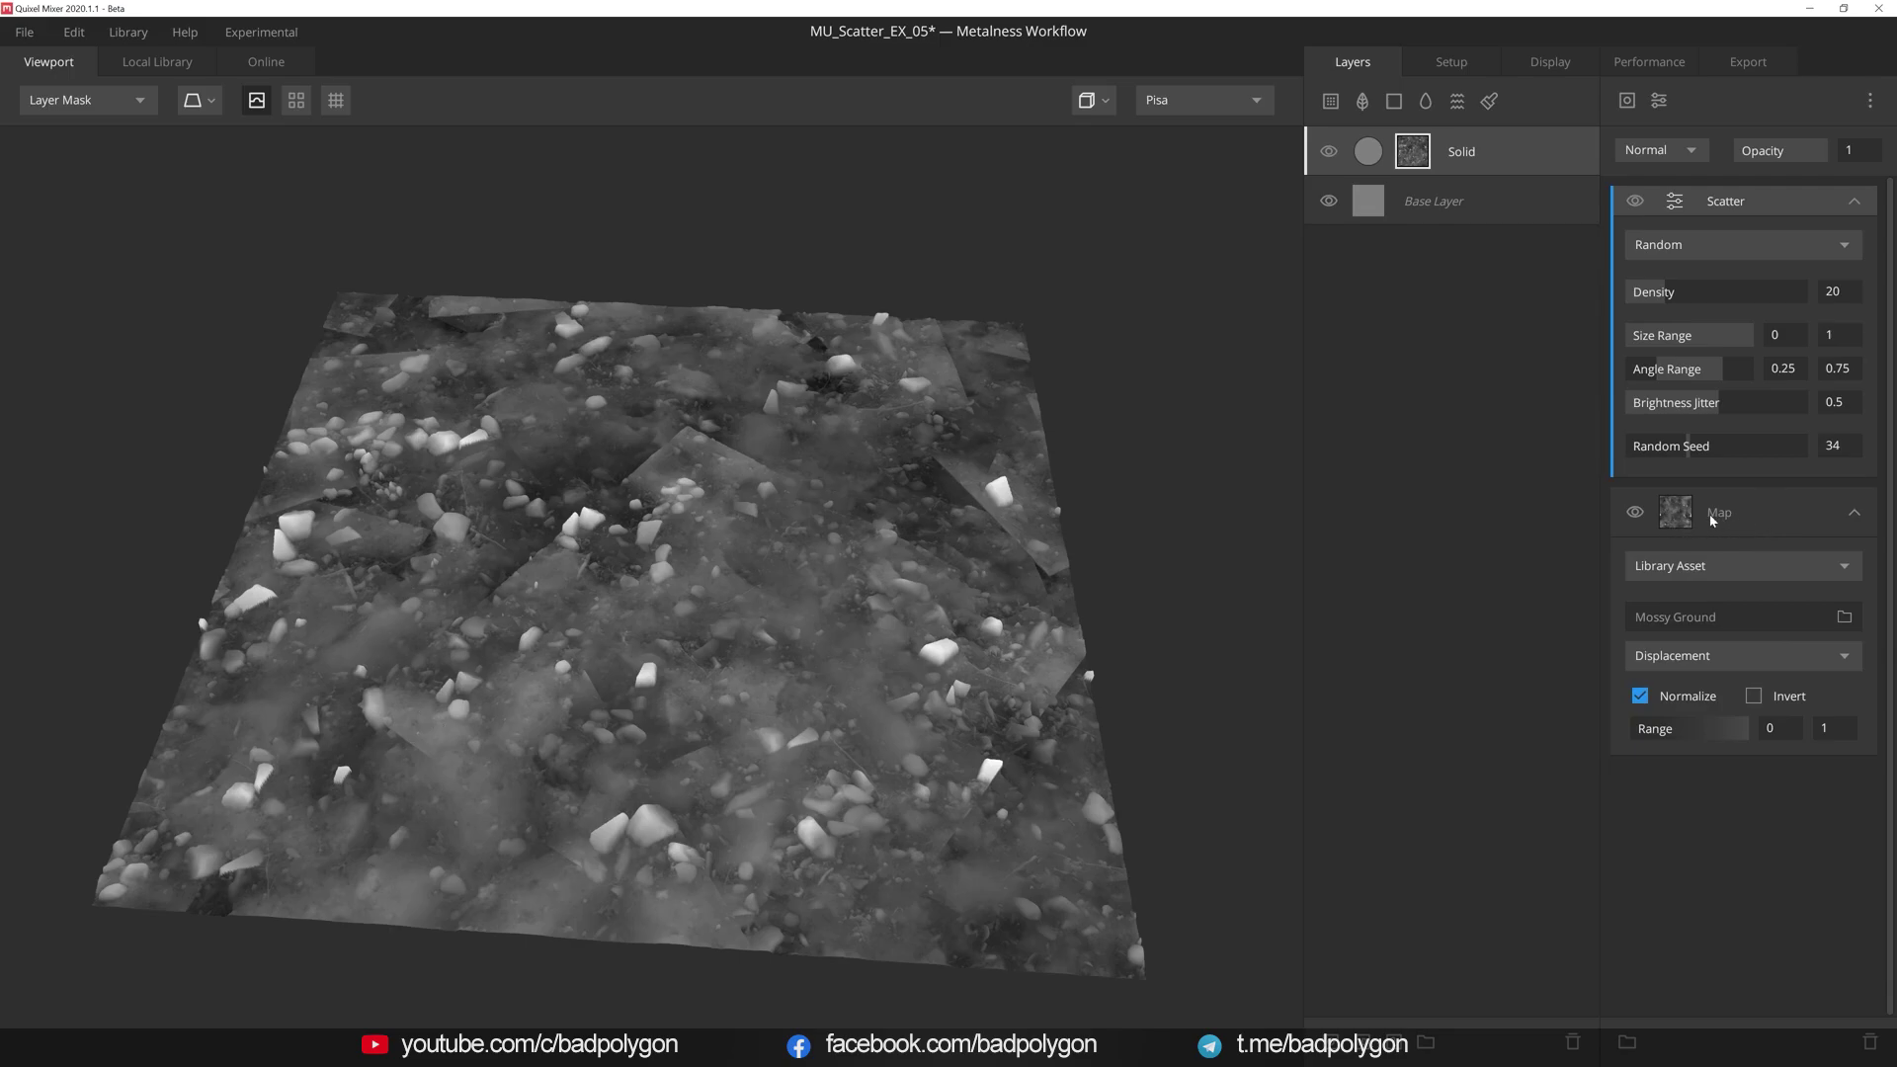
- Replace the Scatter with one large Circle pattern set to Multiply, topped by a Gaussian blur
left_click(1738, 200)
key("Delete")
left_click(1659, 100)
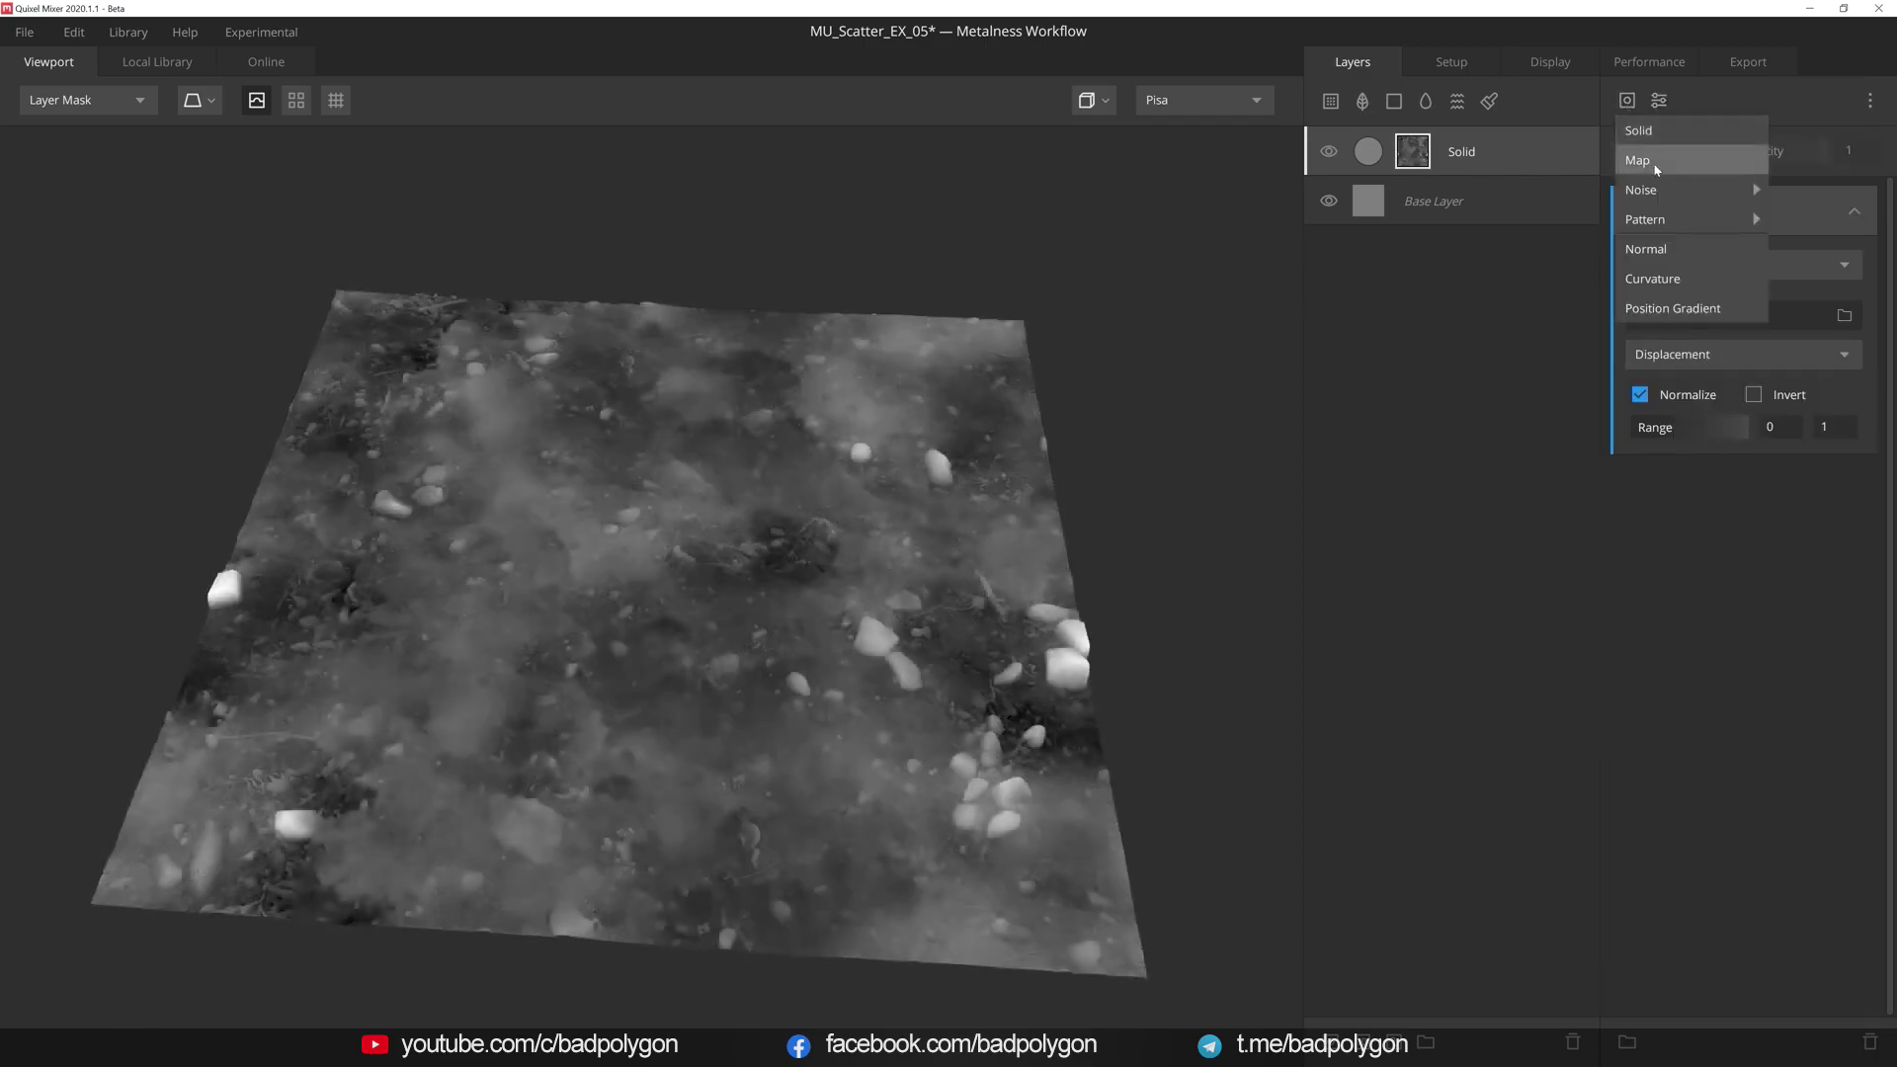
left_click(1800, 246)
mouse_move(1648, 352)
left_mouse_down()
mouse_move(1636, 386)
mouse_move(1697, 438)
mouse_move(1829, 468)
left_mouse_up()
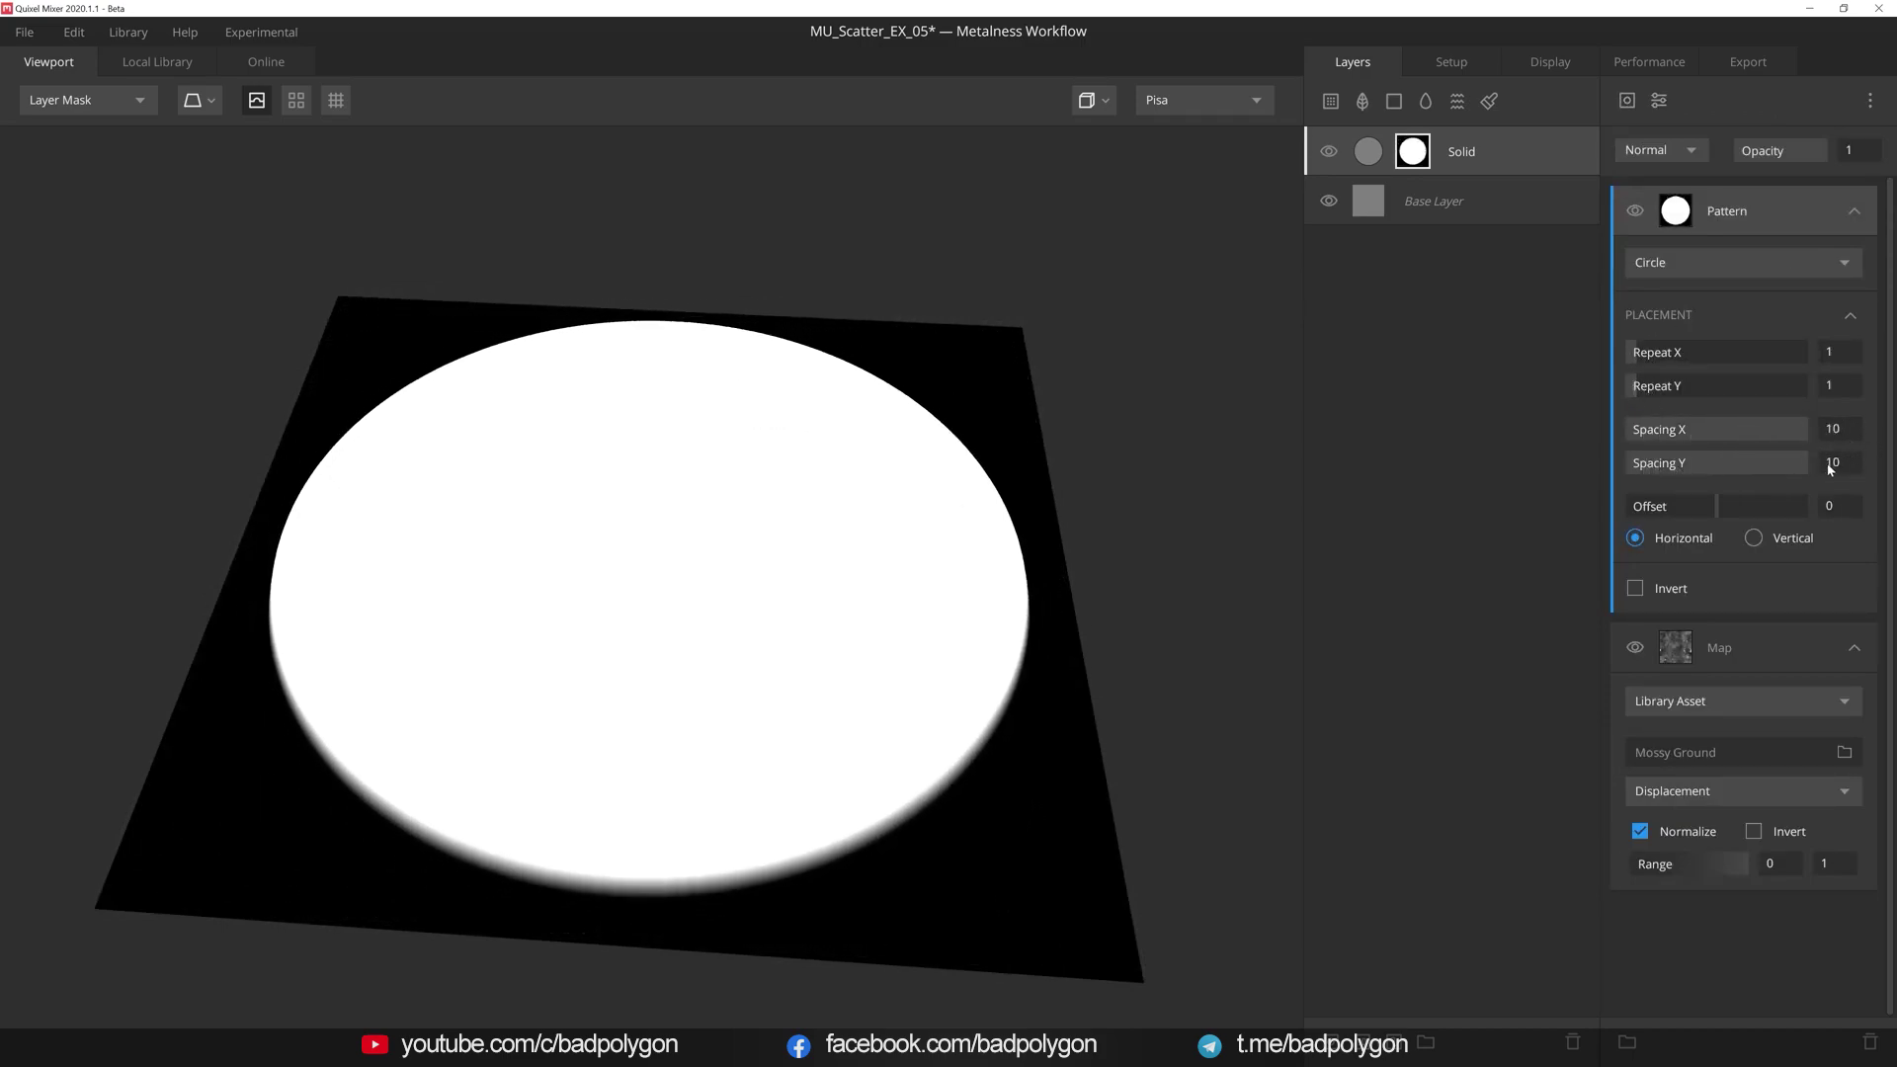
left_click(1668, 151)
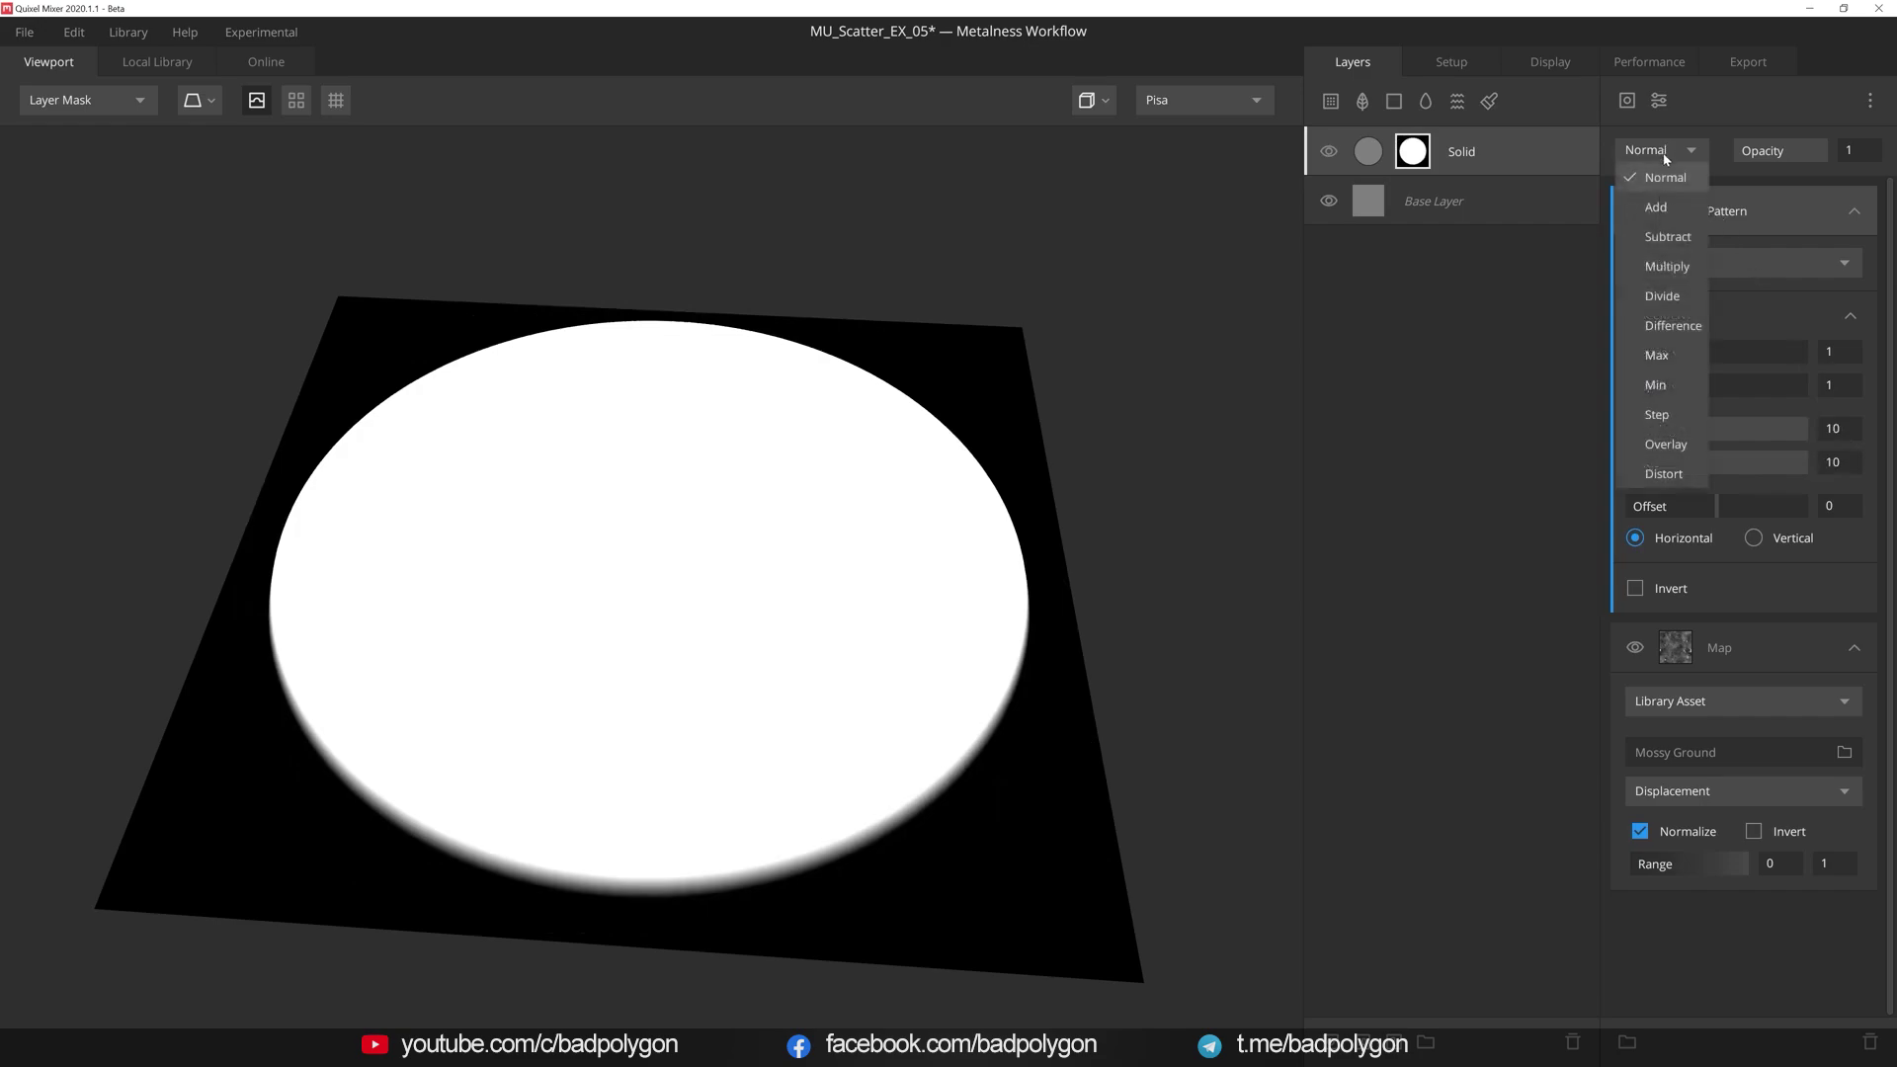
left_click(1677, 269)
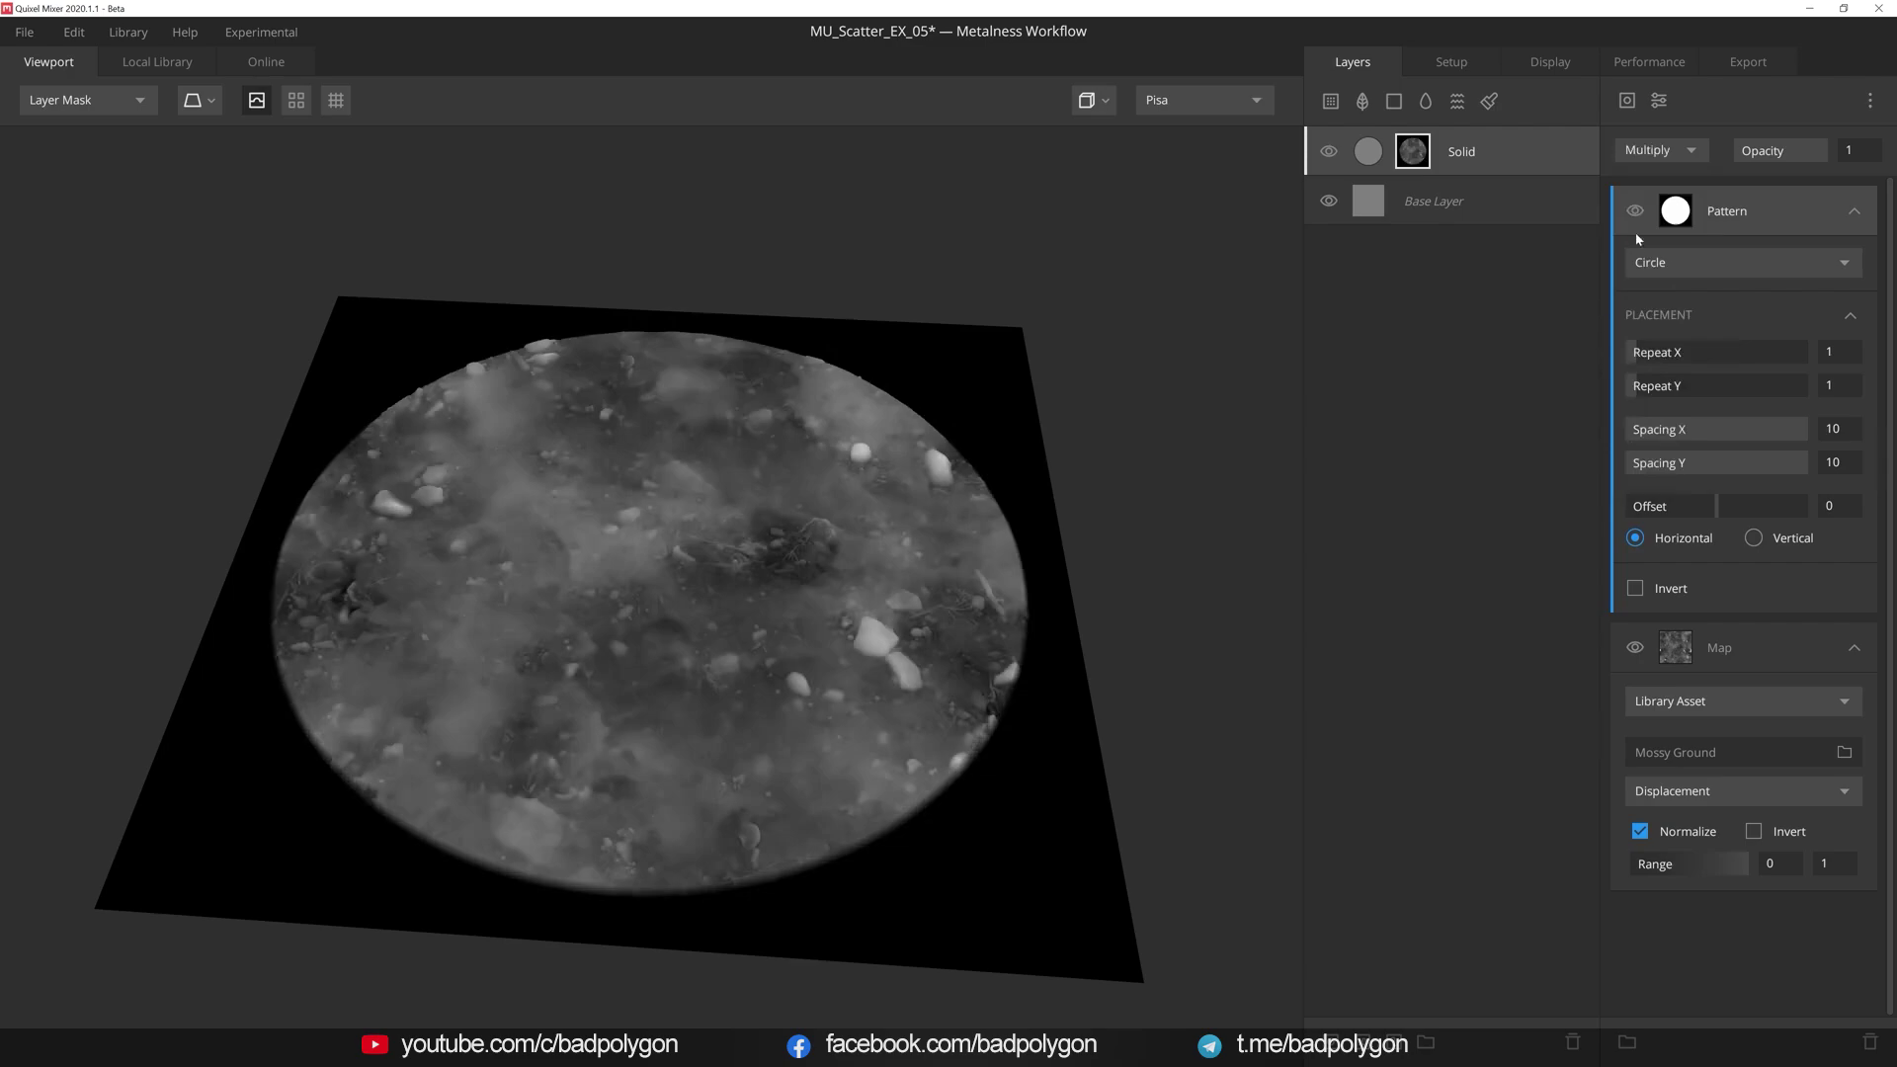
left_click(1659, 99)
left_click(1759, 306)
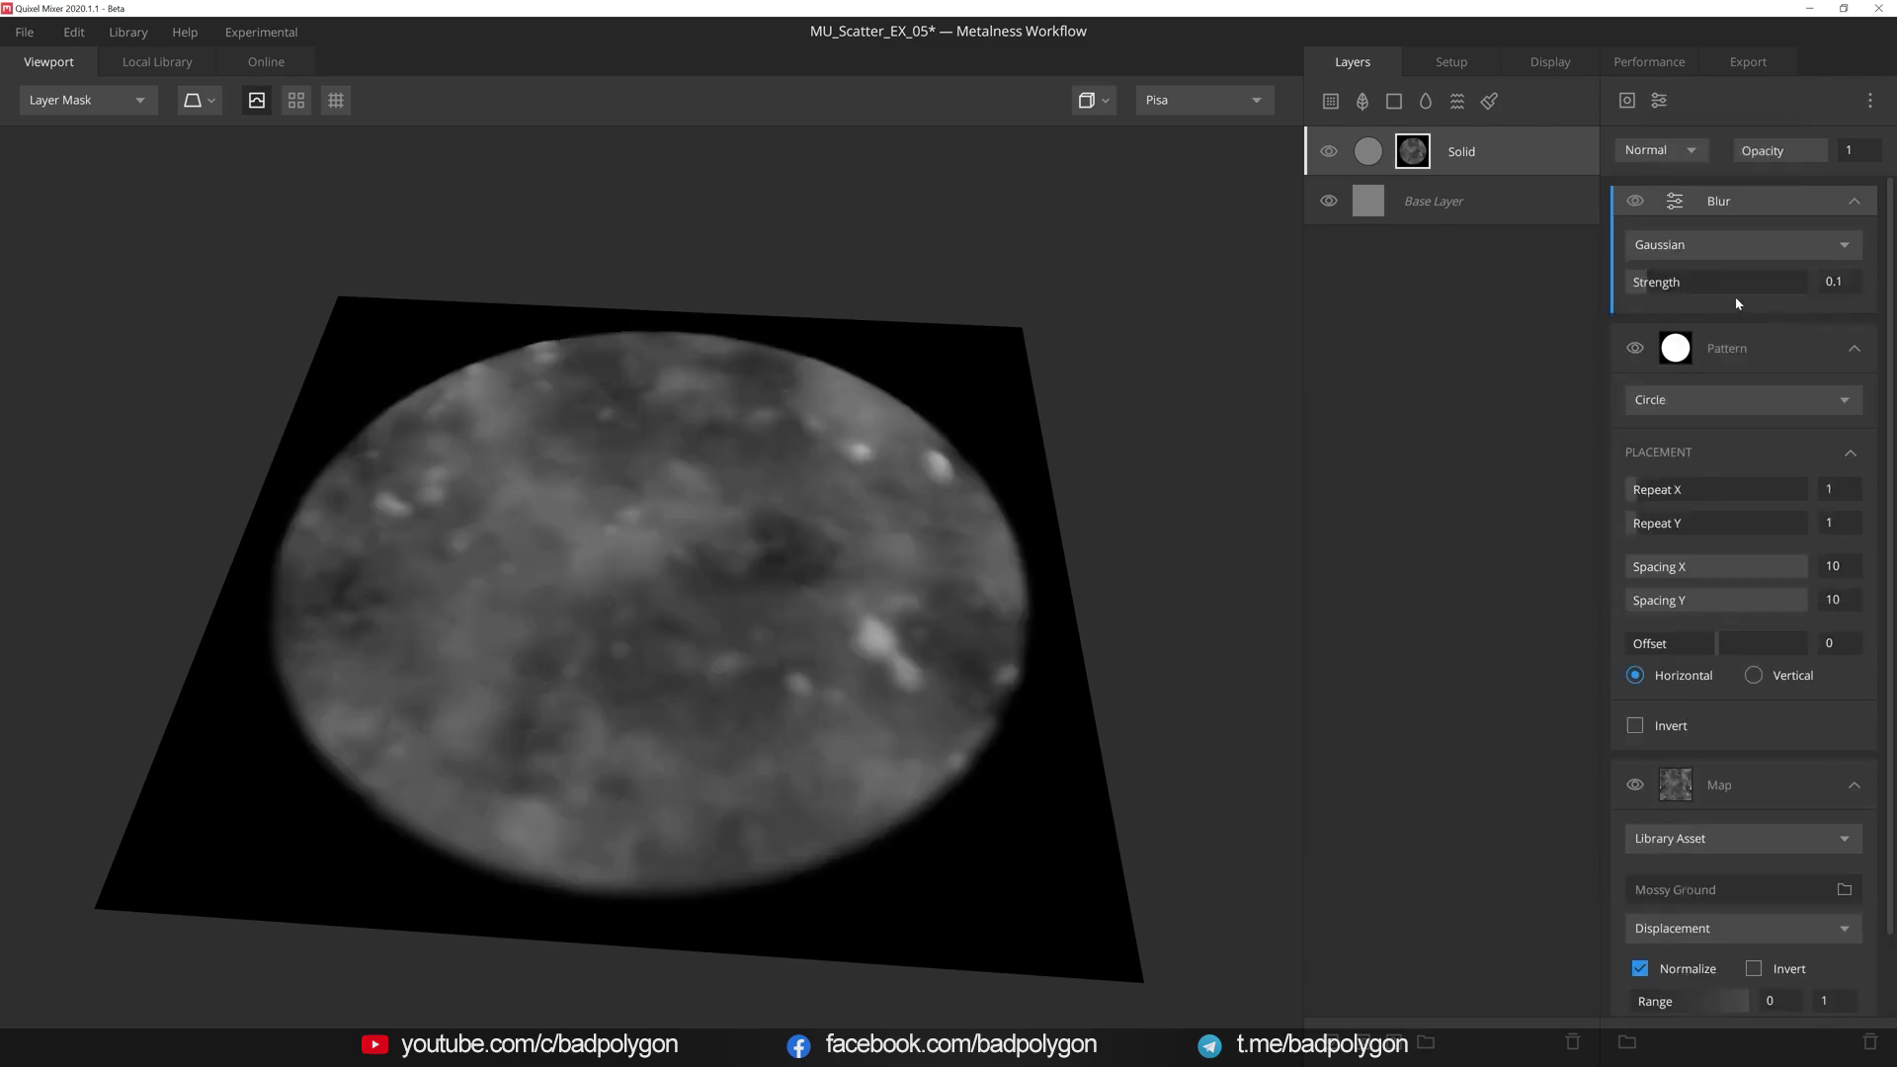
- Raise the Gaussian blur strength to 0.443 and clip it to the Circle pattern
left_click_drag(1647, 282, 1710, 284)
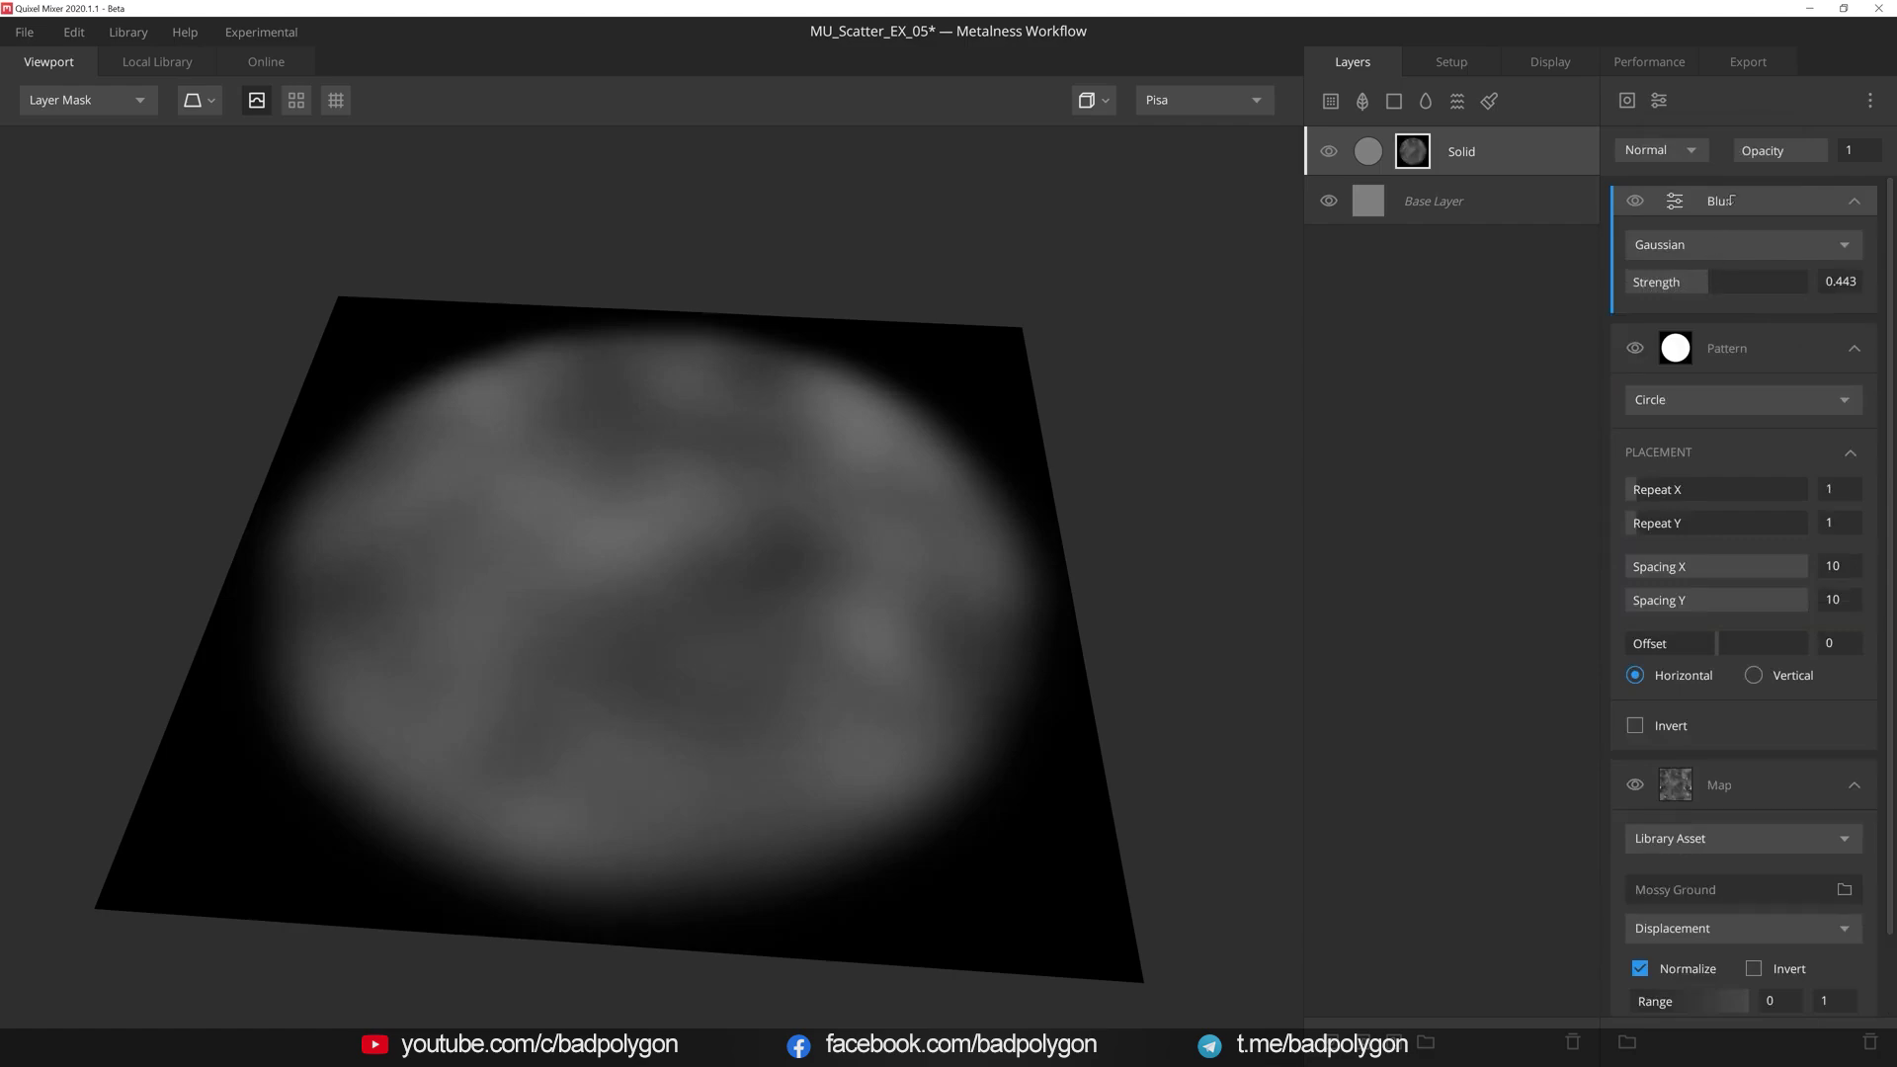
left_click_drag(1729, 200, 1728, 208)
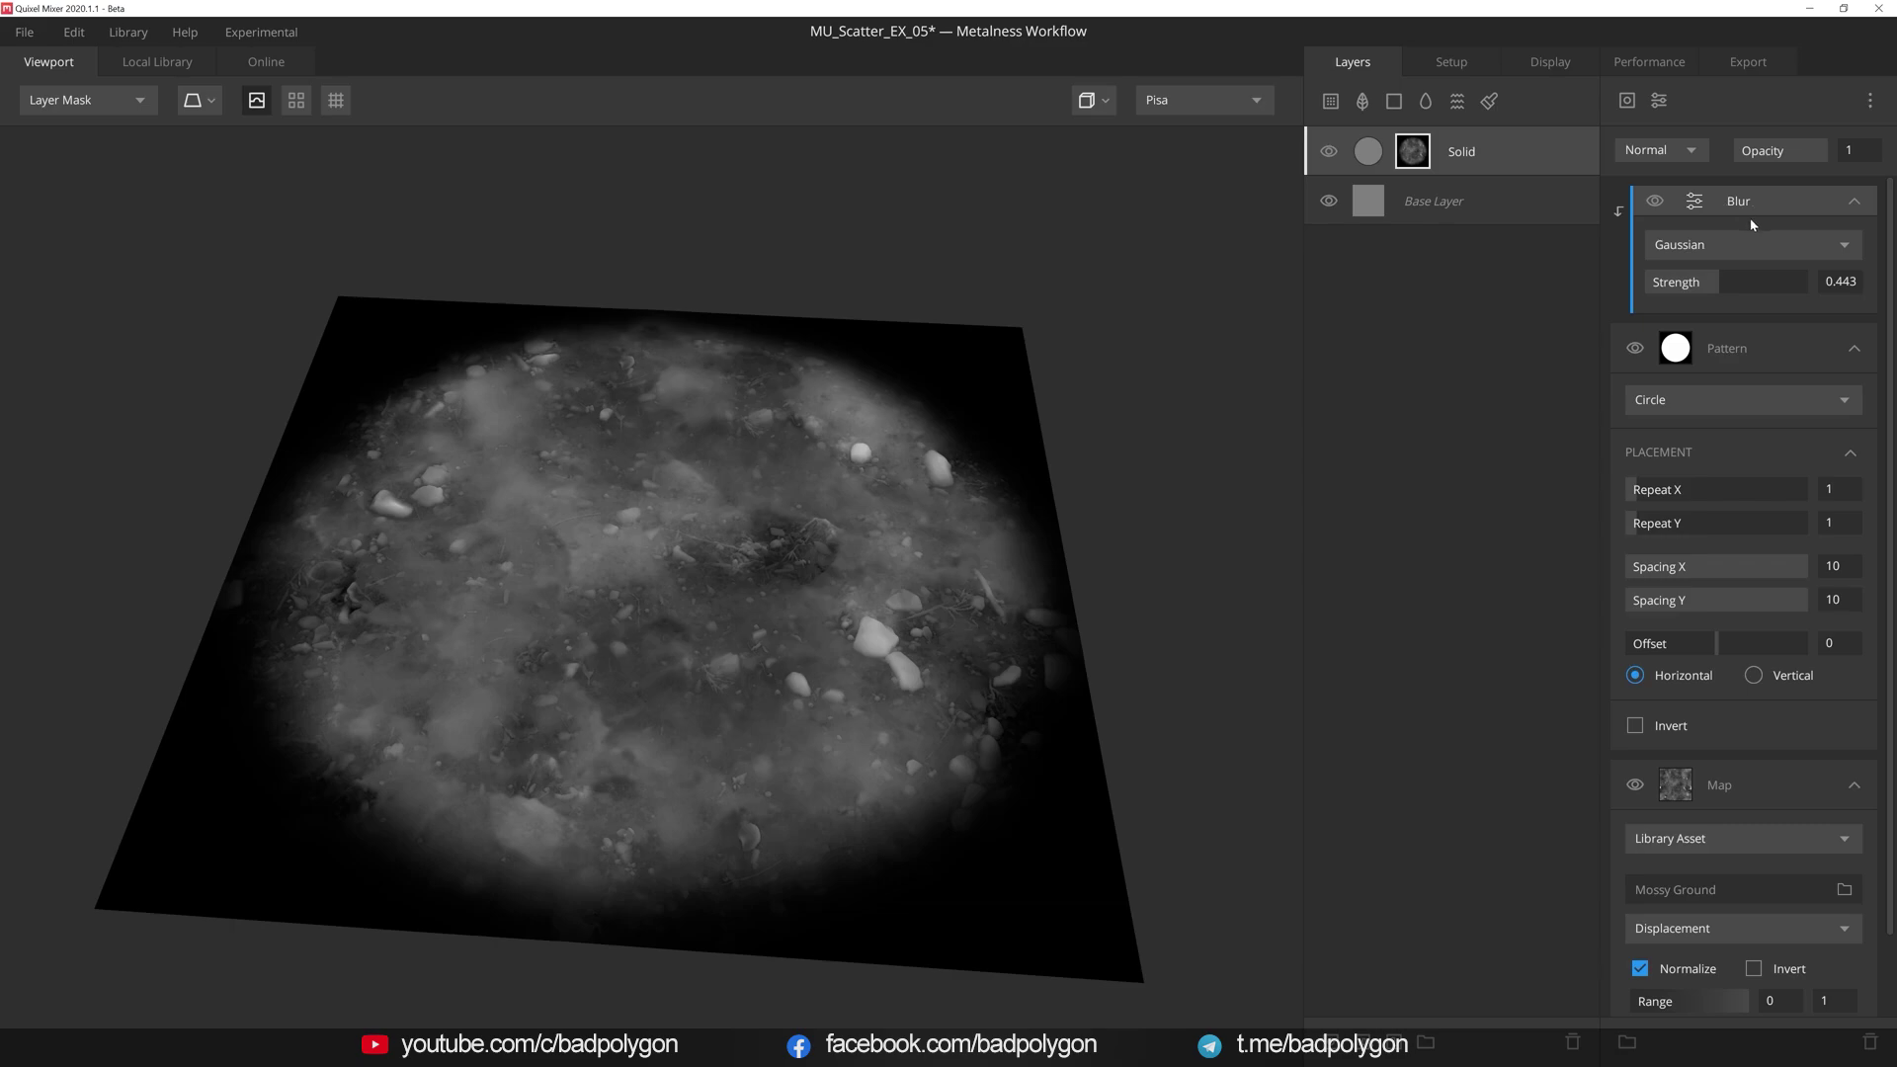
left_click(1661, 101)
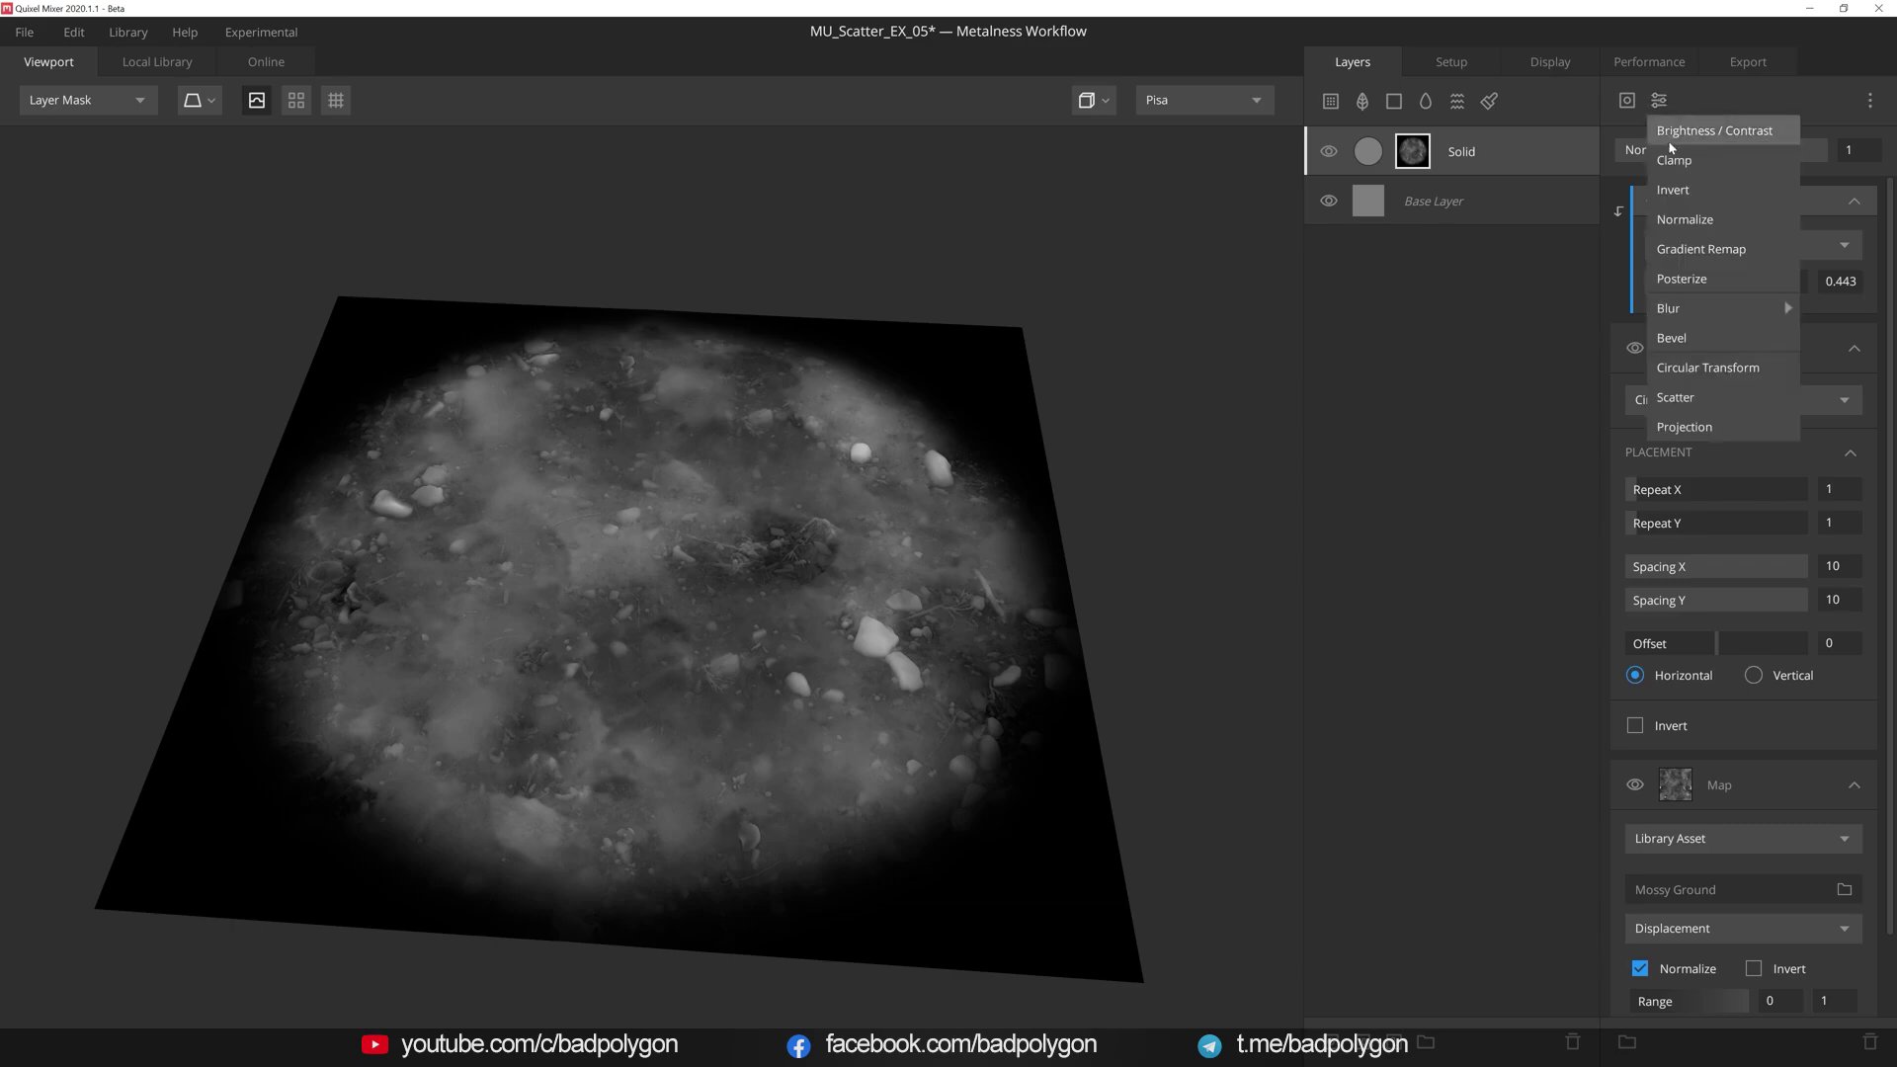
- Add a Scatter modifier with Density 81.21, Size Range 0.492–1 and Random Seed 37
left_click(1703, 396)
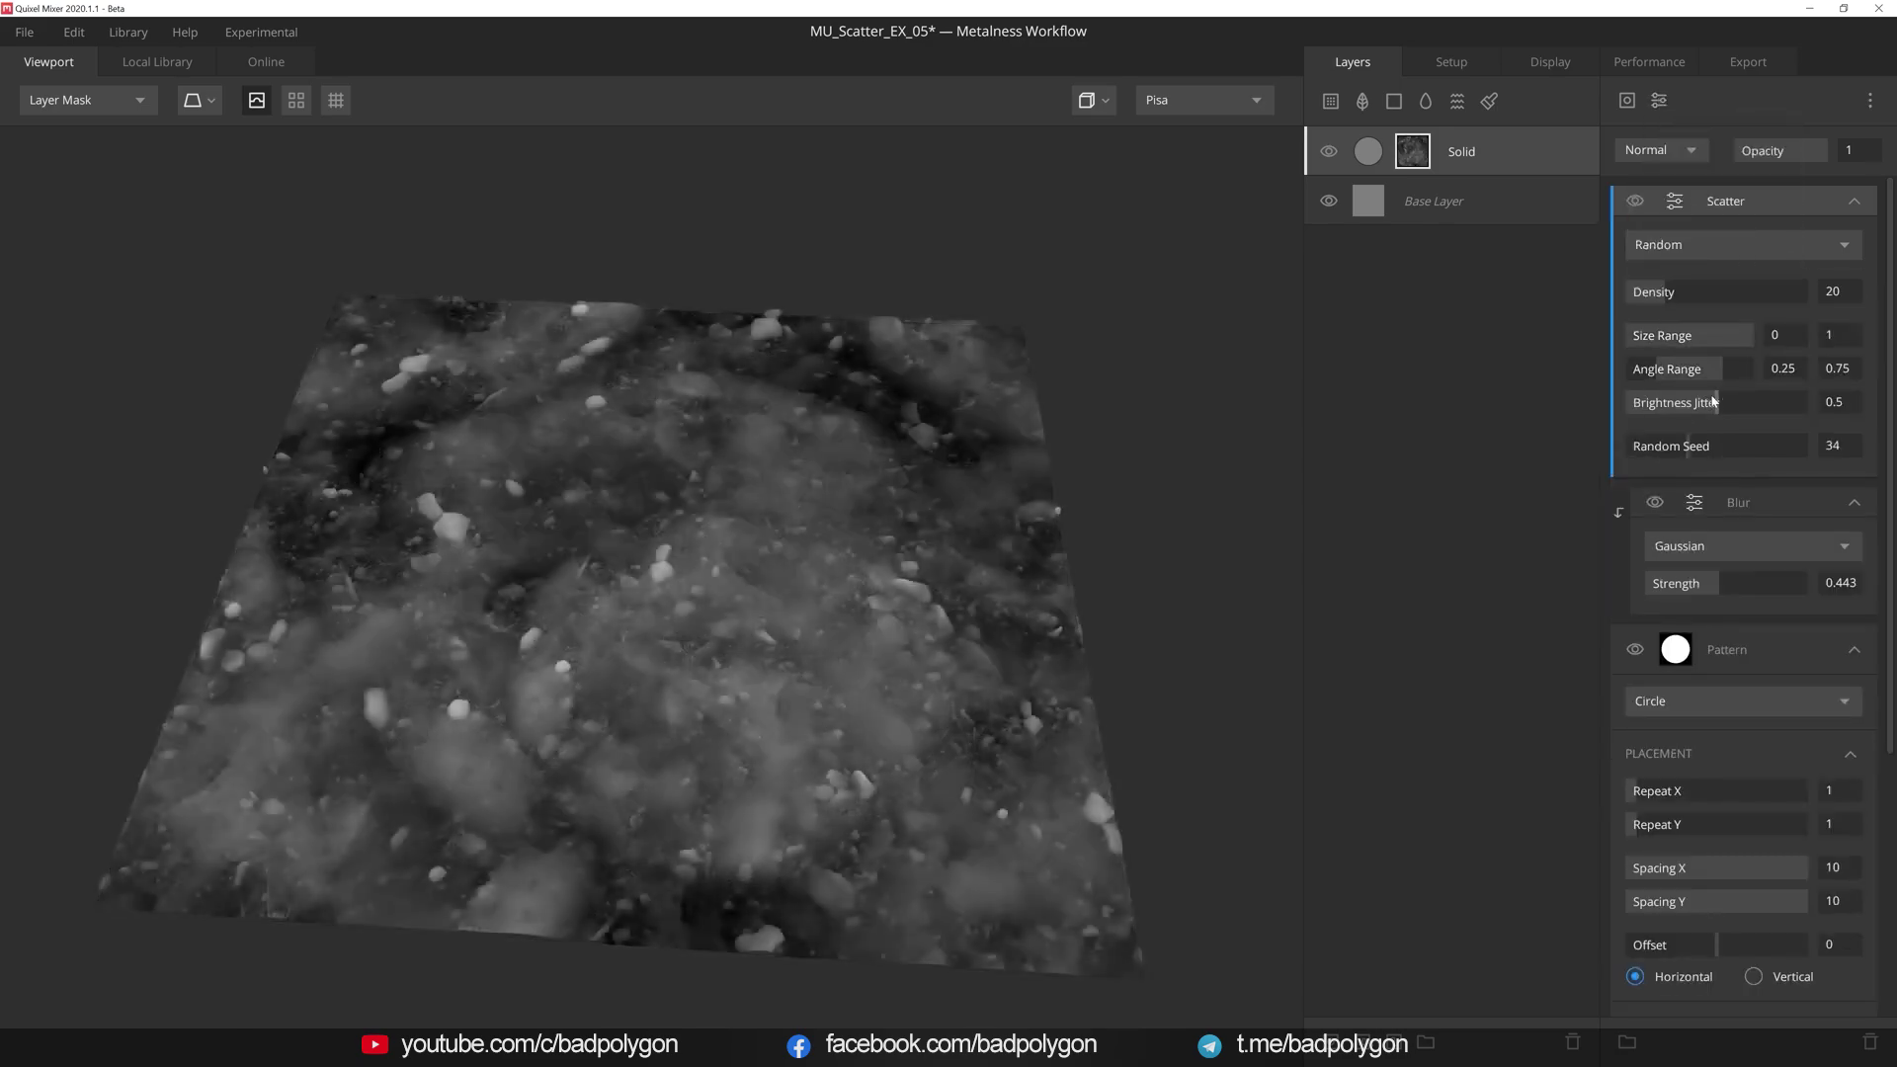
left_click_drag(1667, 294, 1775, 301)
mouse_move(1634, 335)
left_mouse_down()
mouse_move(1665, 364)
mouse_move(1731, 359)
mouse_move(1781, 403)
left_mouse_up()
left_click_drag(1693, 451, 1698, 455)
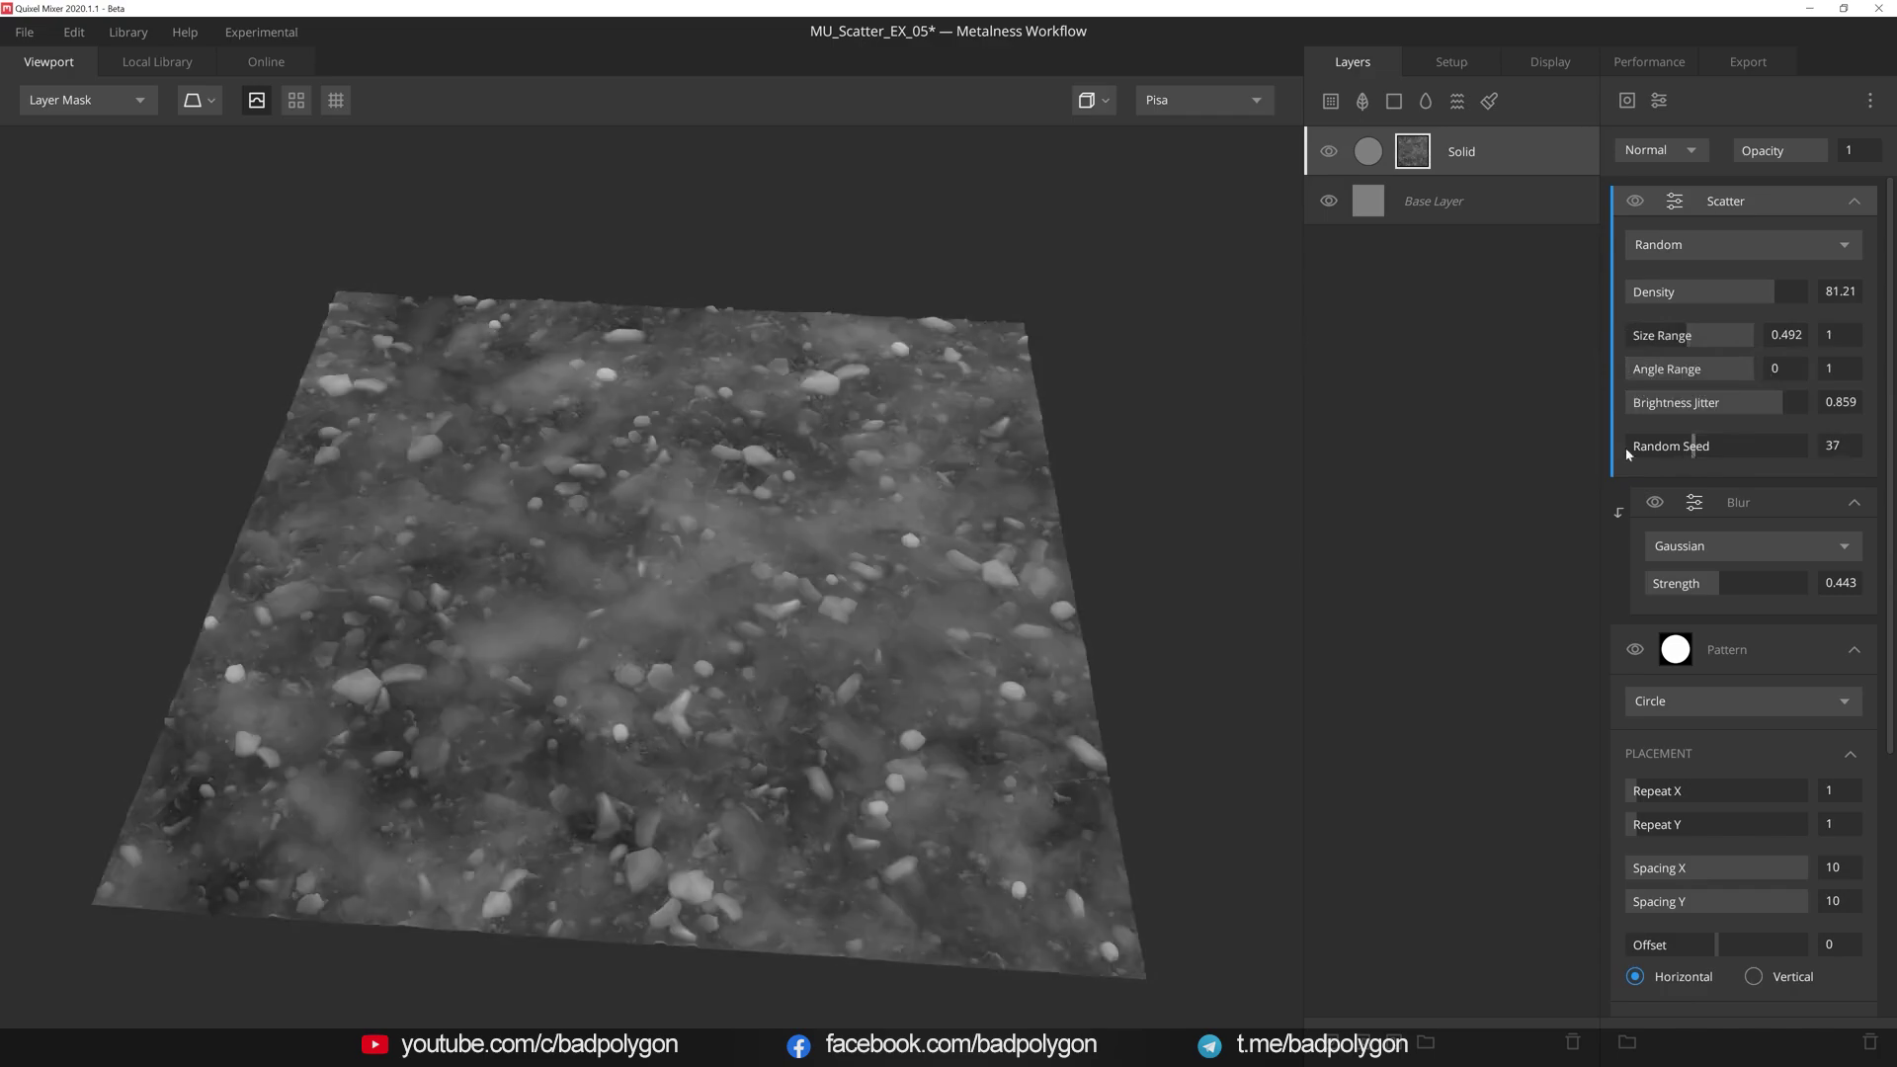
mouse_move(1219, 452)
left_mouse_down()
mouse_move(1099, 385)
mouse_move(1058, 415)
mouse_move(1185, 446)
mouse_move(1224, 424)
mouse_move(1192, 417)
left_mouse_up()
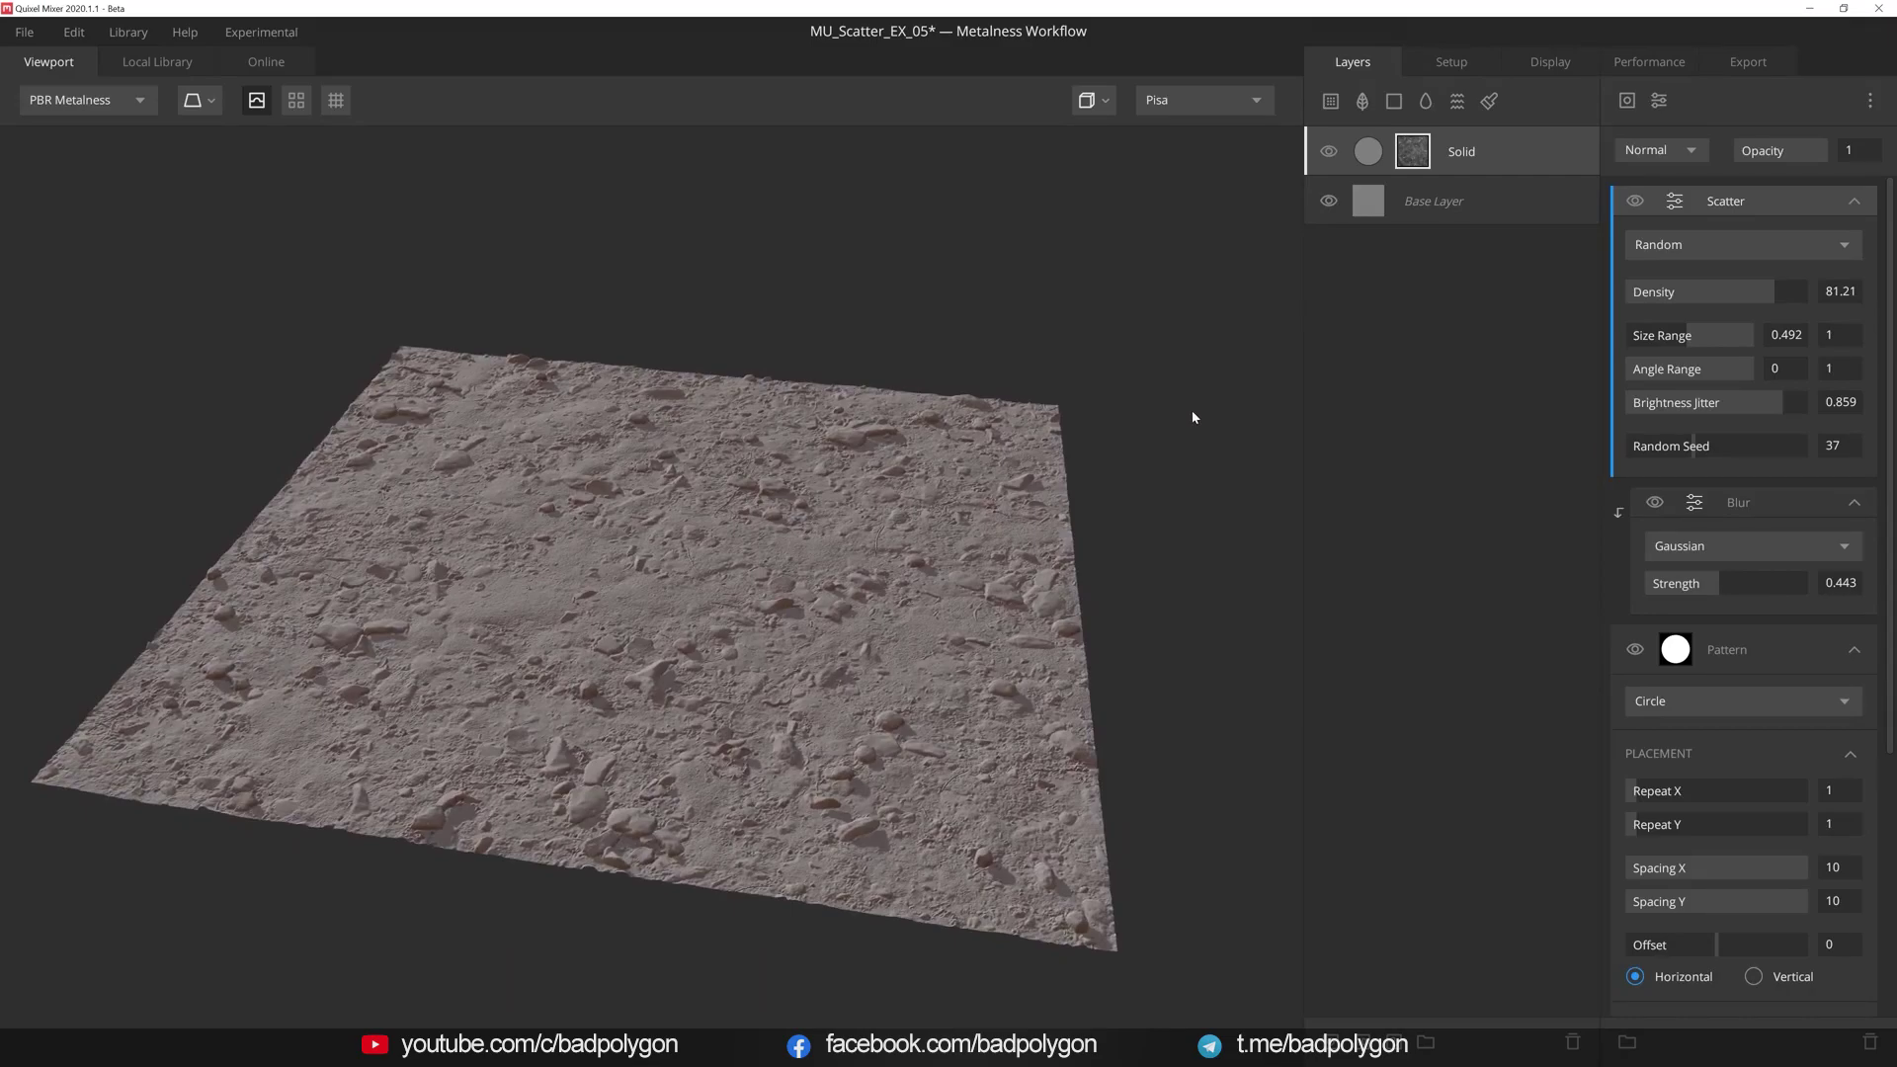